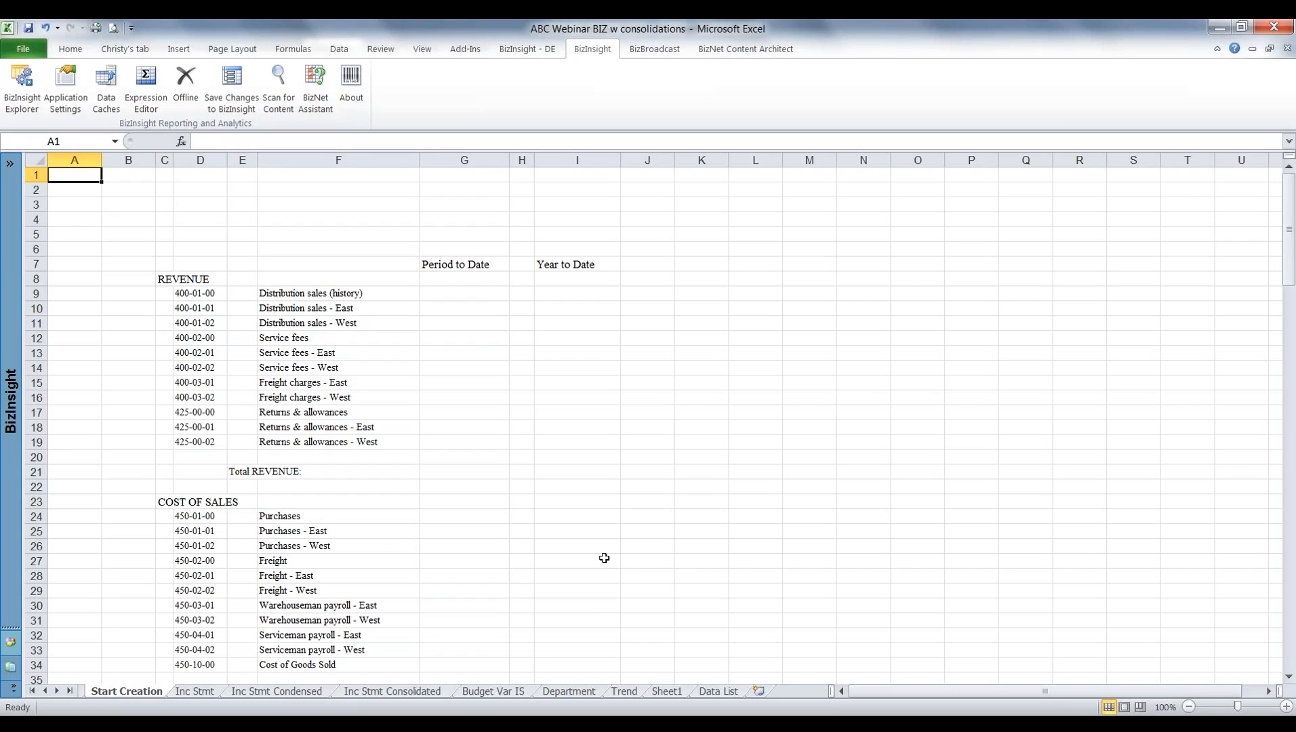
# Open the BizInsight function tree and expand the MAS 90 GL functions so their full names are readable.
pyautogui.click(69, 49)
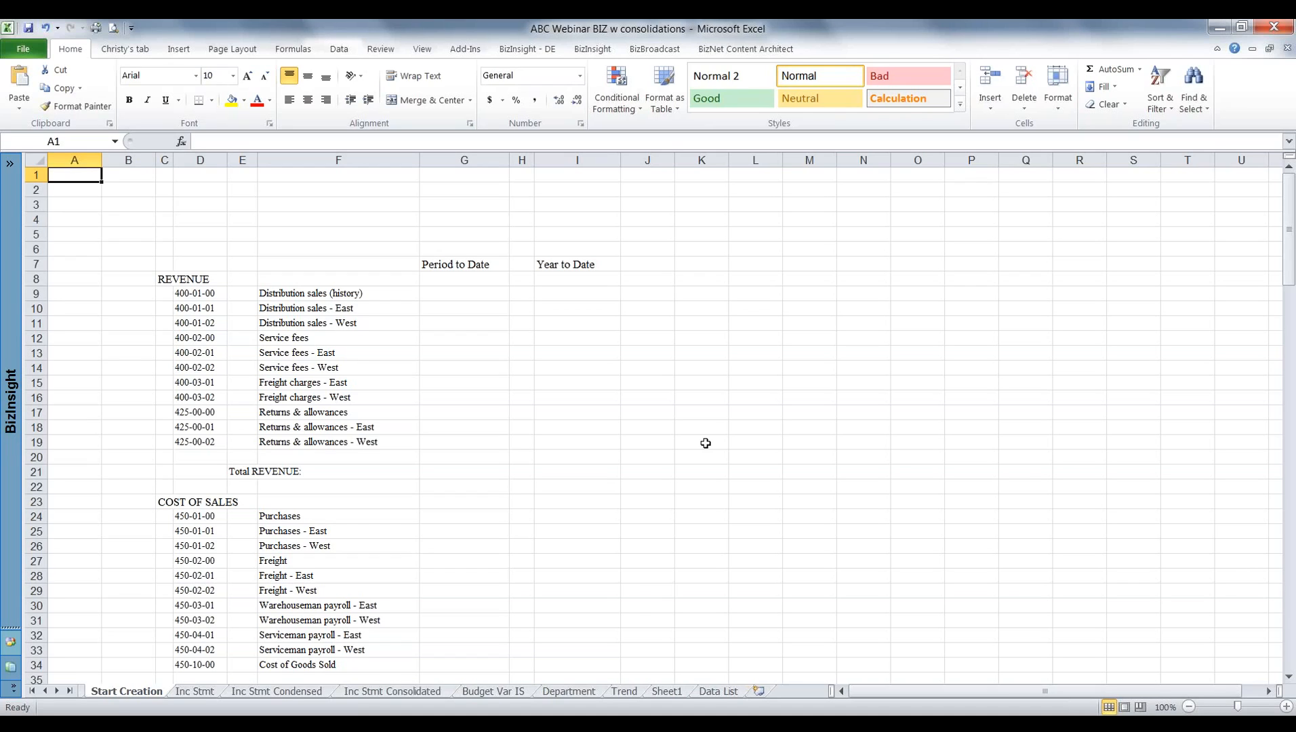
pyautogui.click(10, 165)
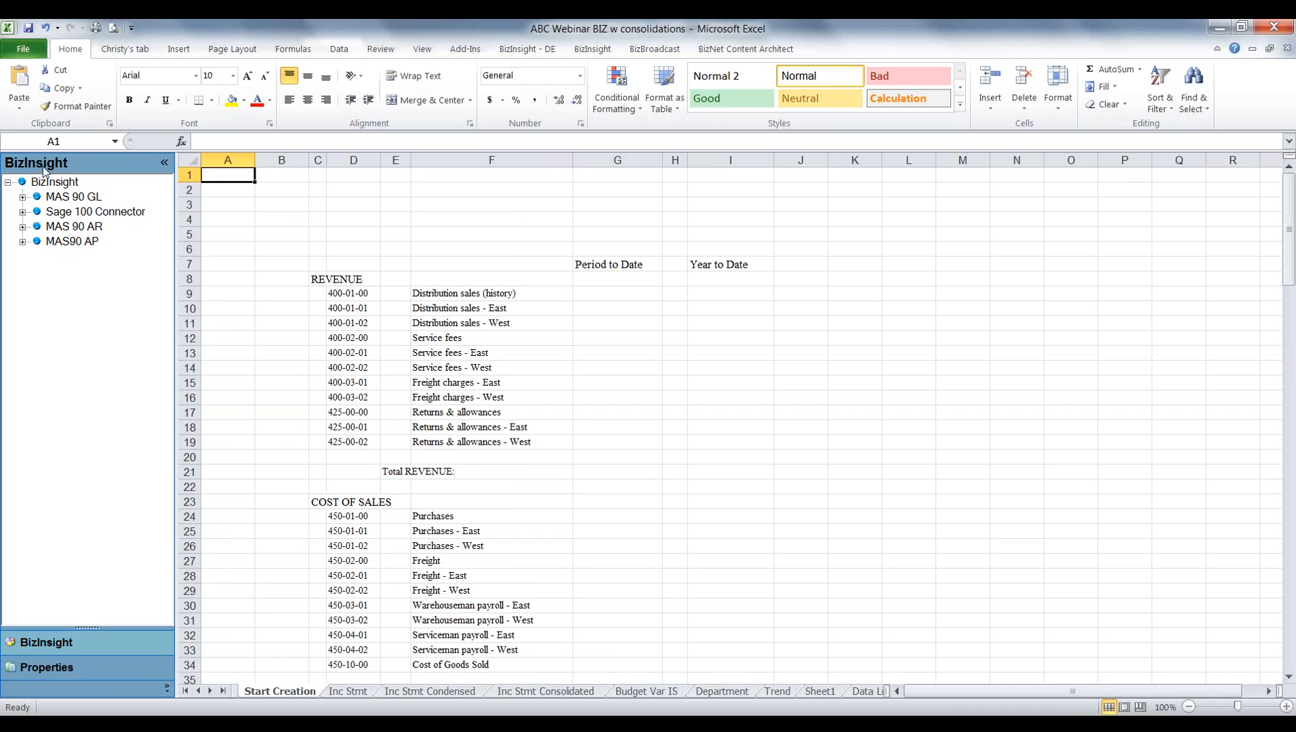
pyautogui.click(22, 198)
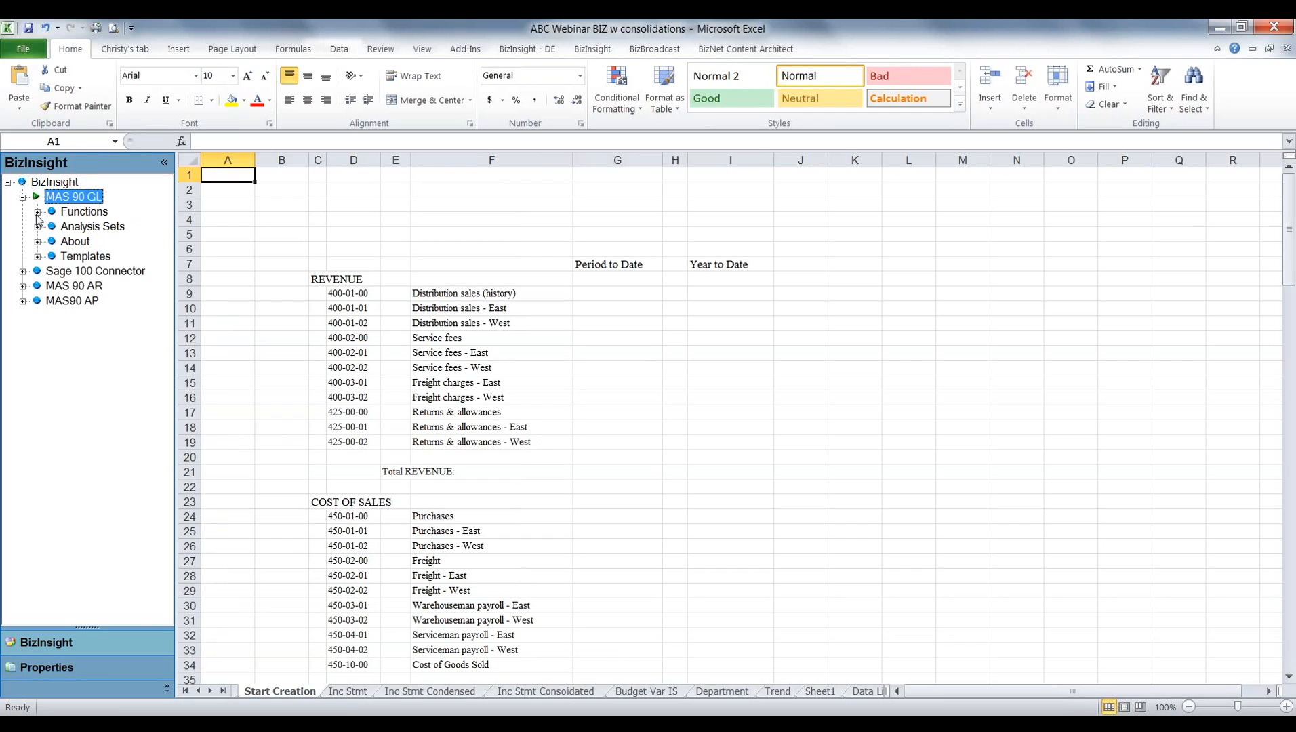
pyautogui.click(37, 212)
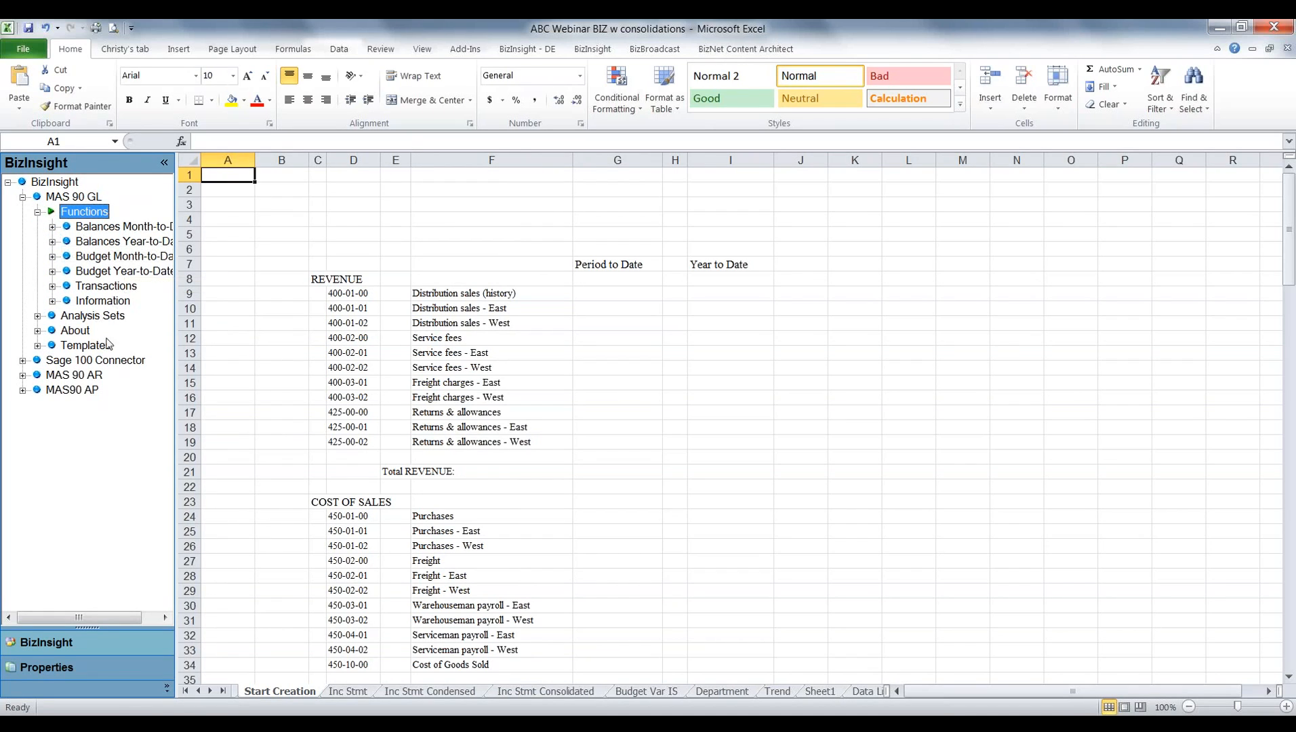
pyautogui.click(165, 618)
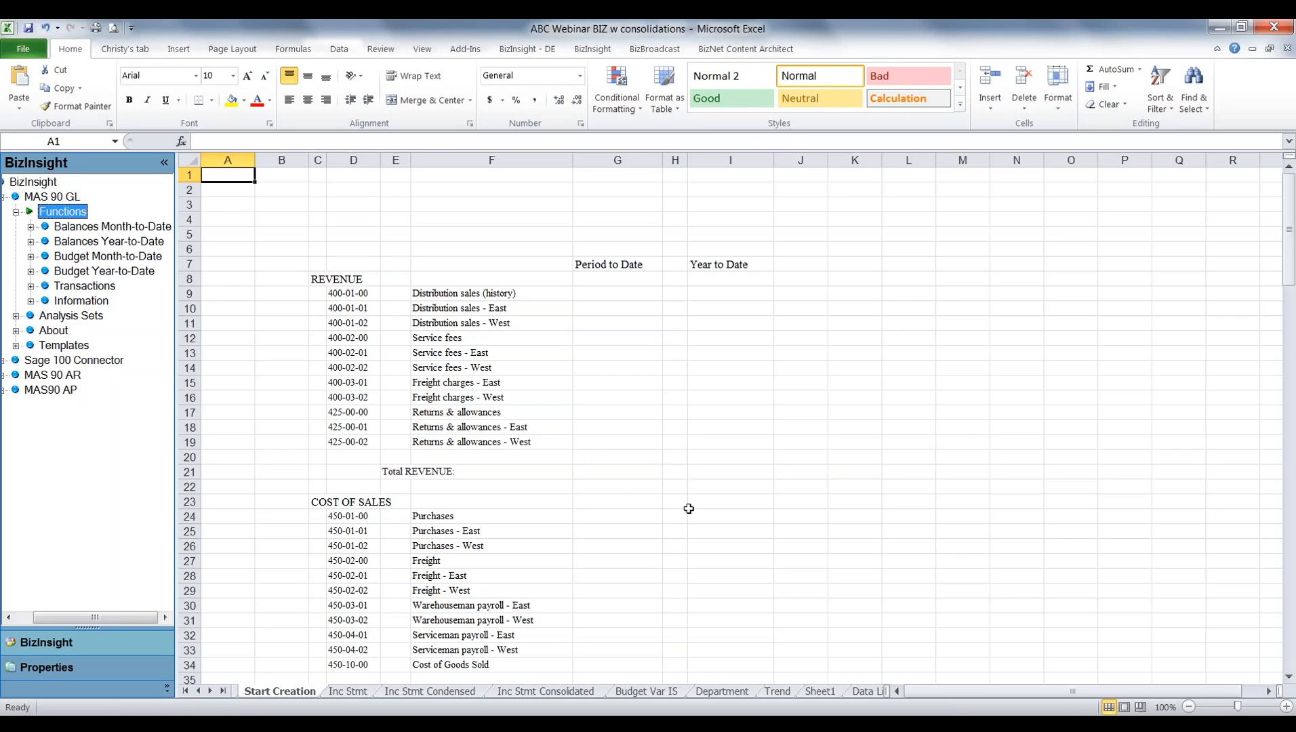
# Enter the report parameters in A1:A3: company ABC, fiscal year 2010 and fiscal period 5.
pyautogui.press('a')
pyautogui.press('b')
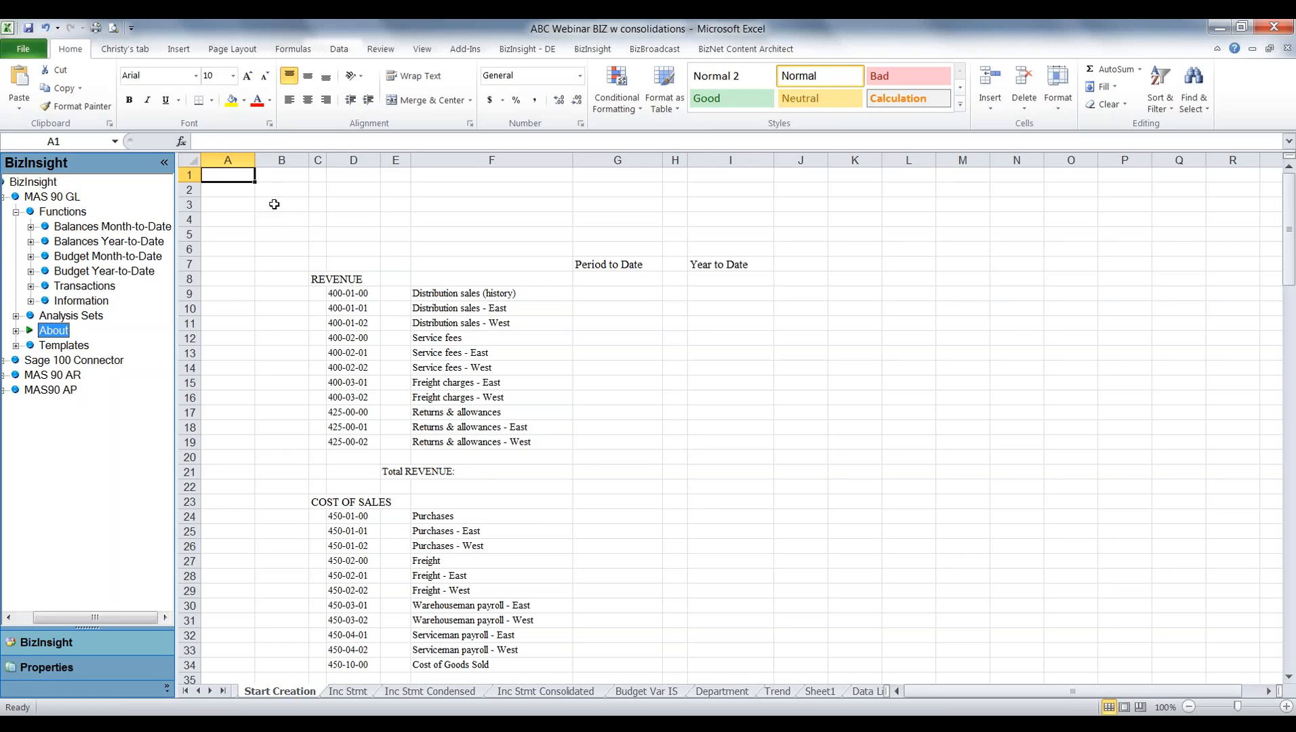
pyautogui.click(229, 176)
pyautogui.write('ABC')
pyautogui.press('Return')
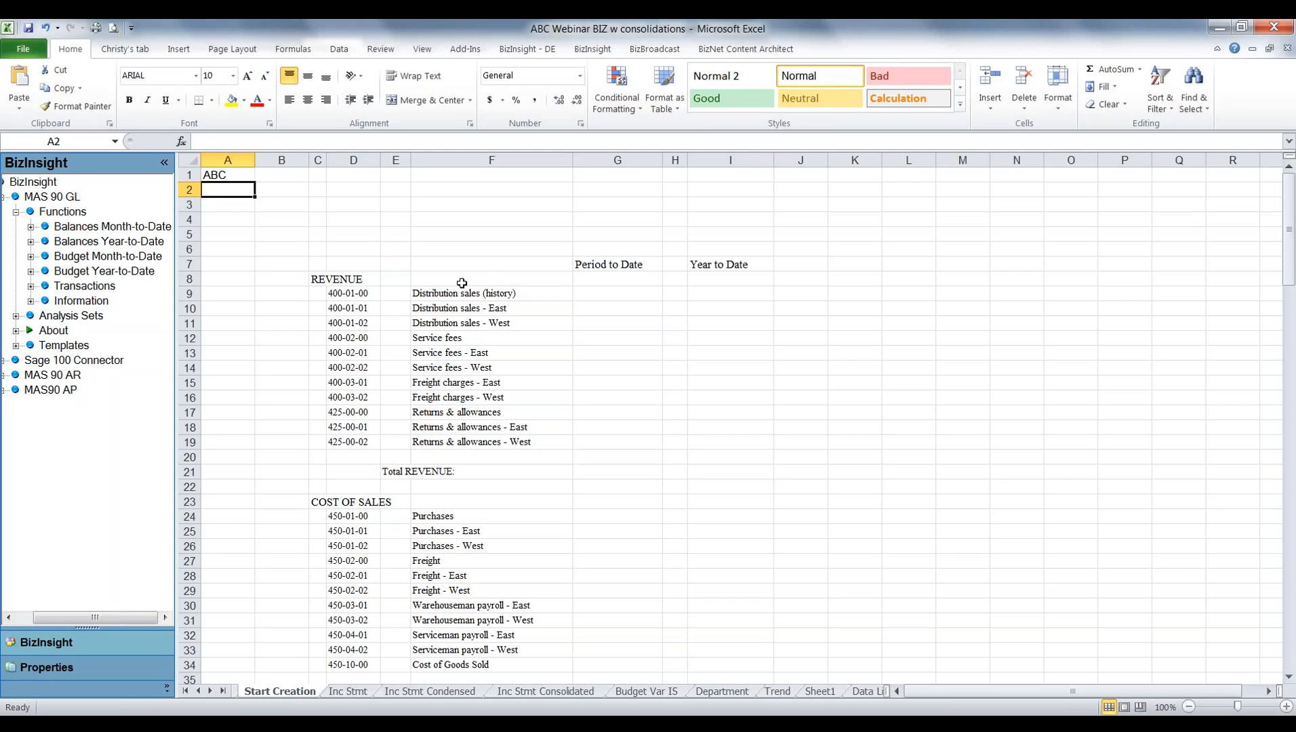
pyautogui.write('2010')
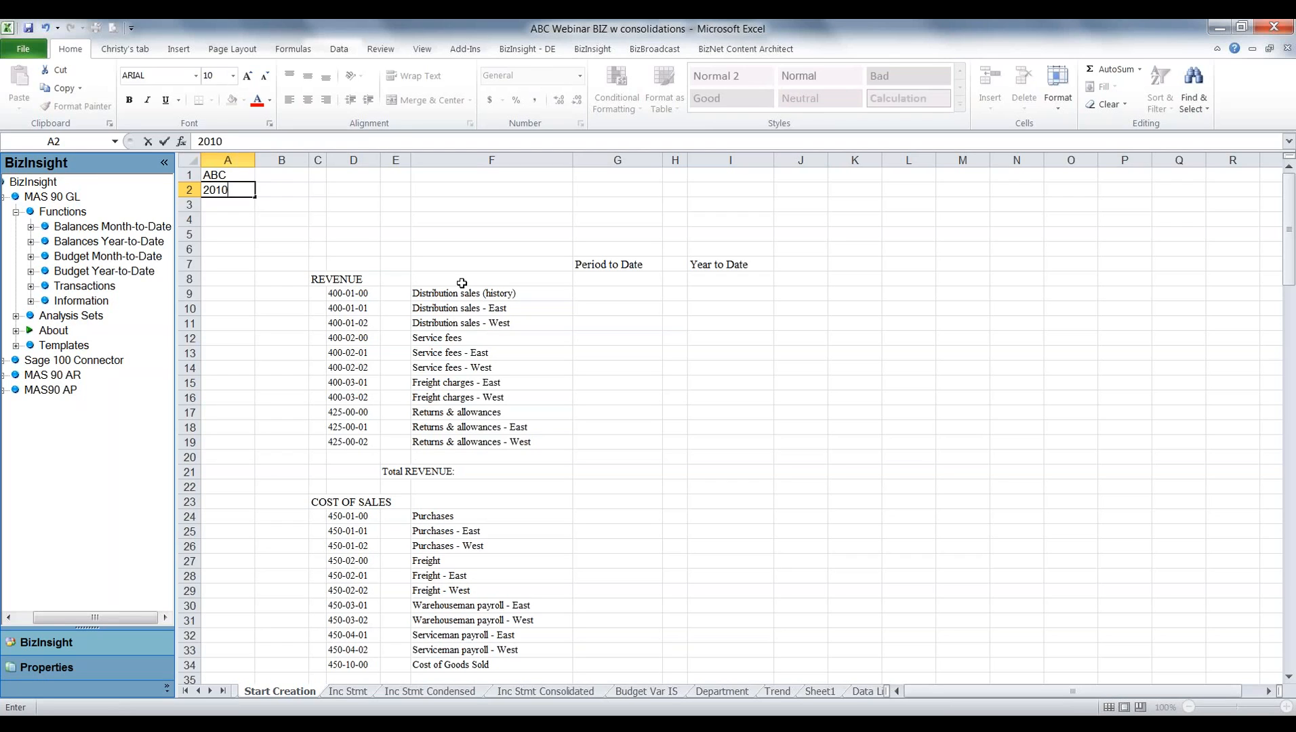
pyautogui.press('Return')
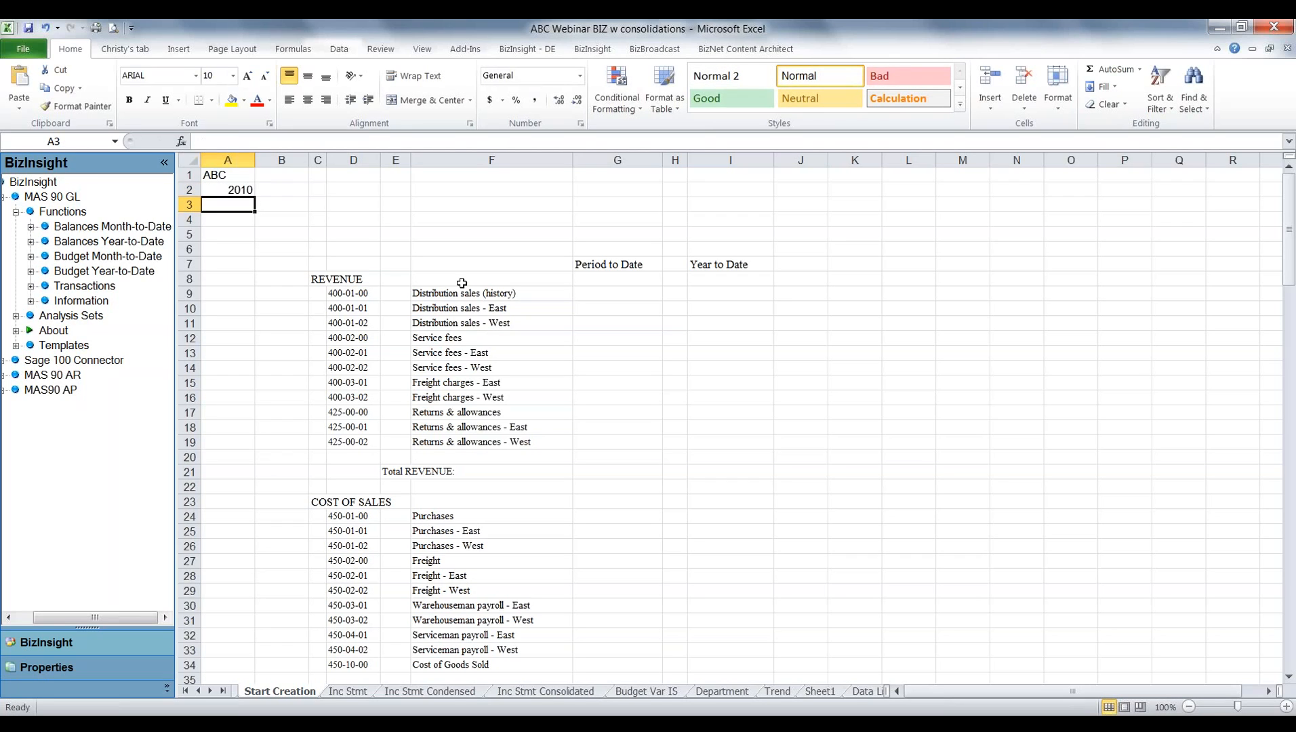
pyautogui.write('5')
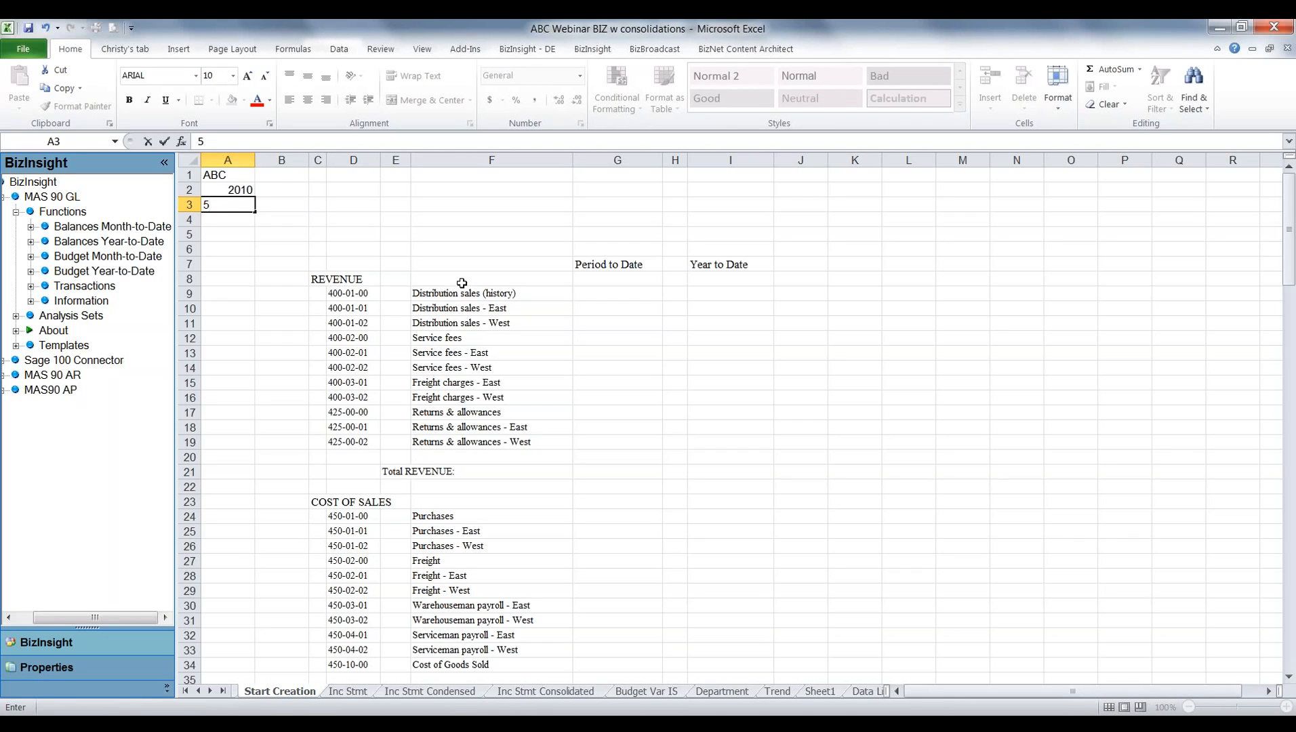
pyautogui.press('Return')
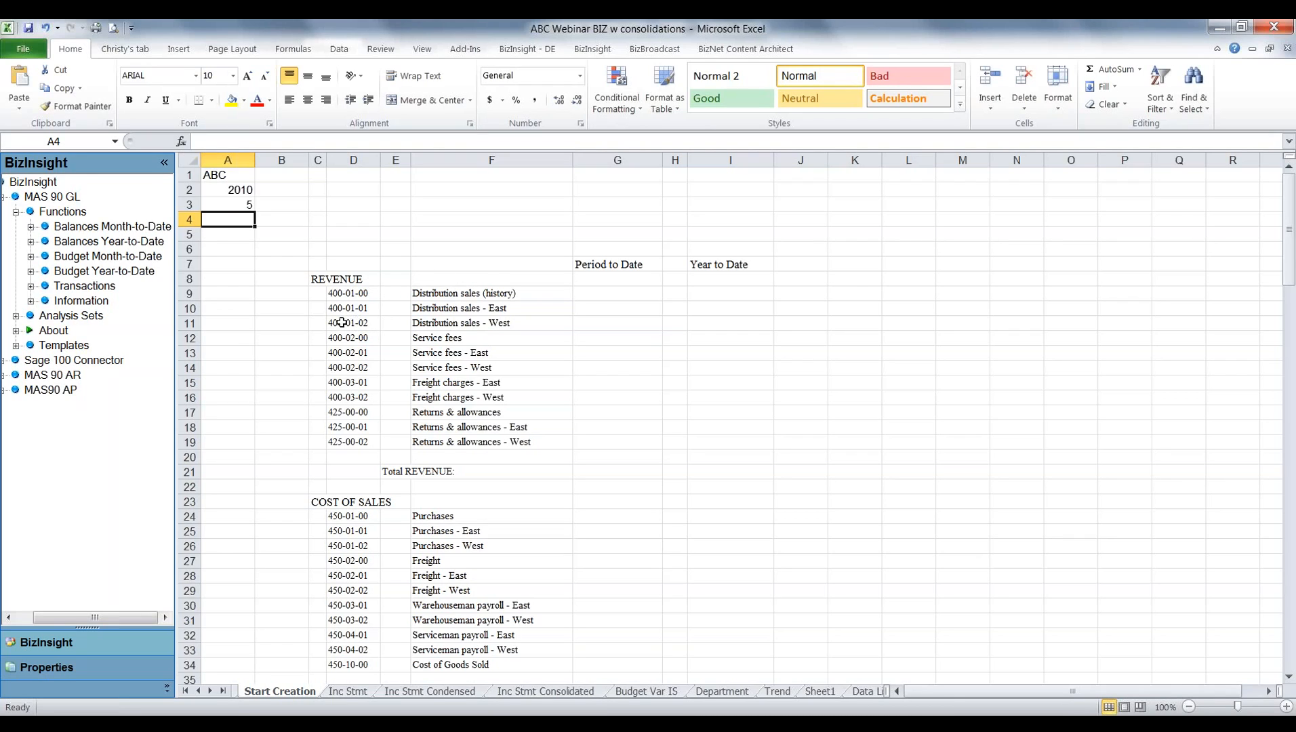
# Insert the Balances Month-to-Date Net Balance function into G9, the Period to Date cell for account 400-01-00.
pyautogui.click(348, 295)
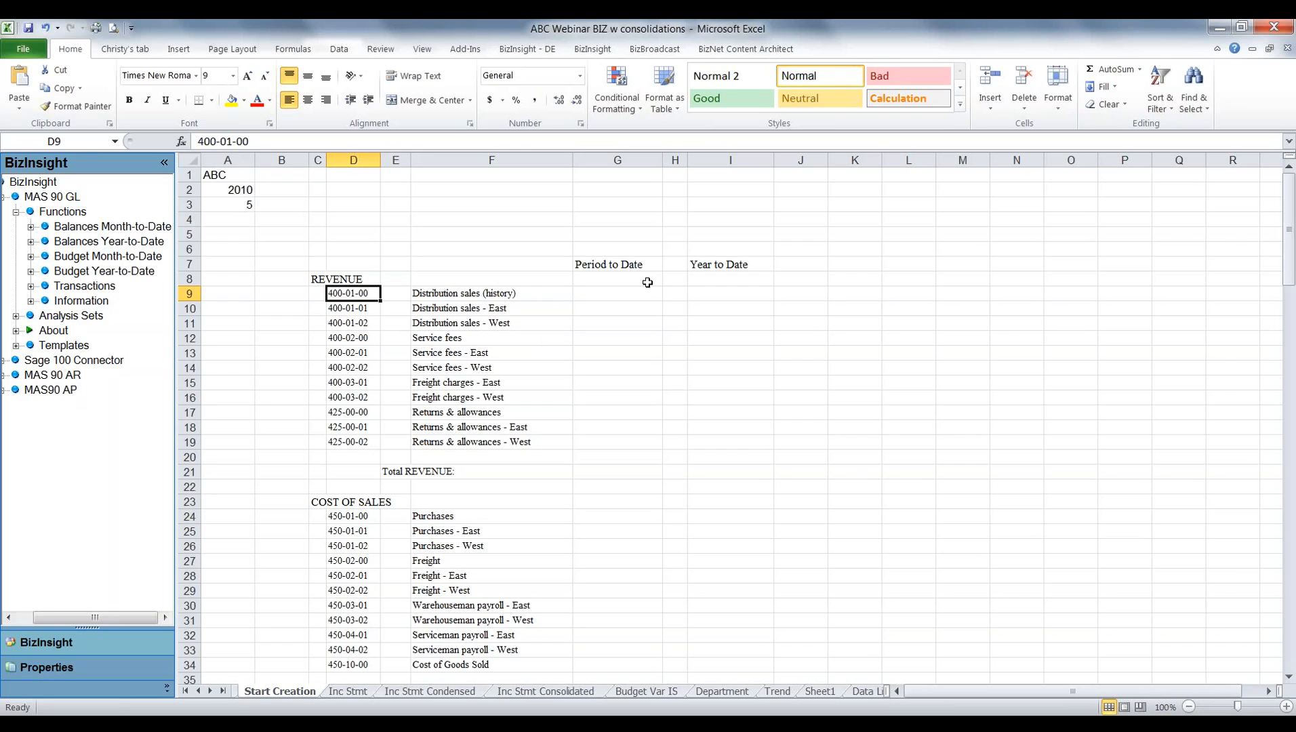
pyautogui.click(30, 228)
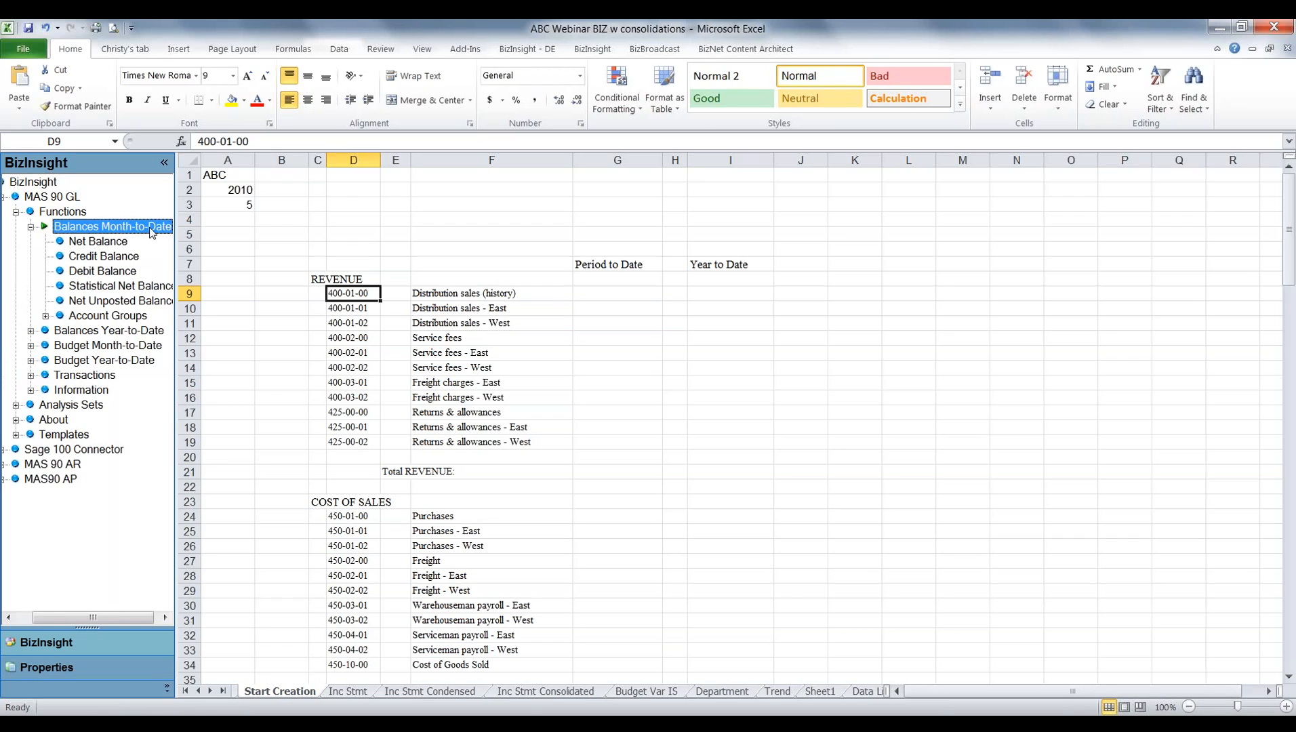
pyautogui.click(96, 244)
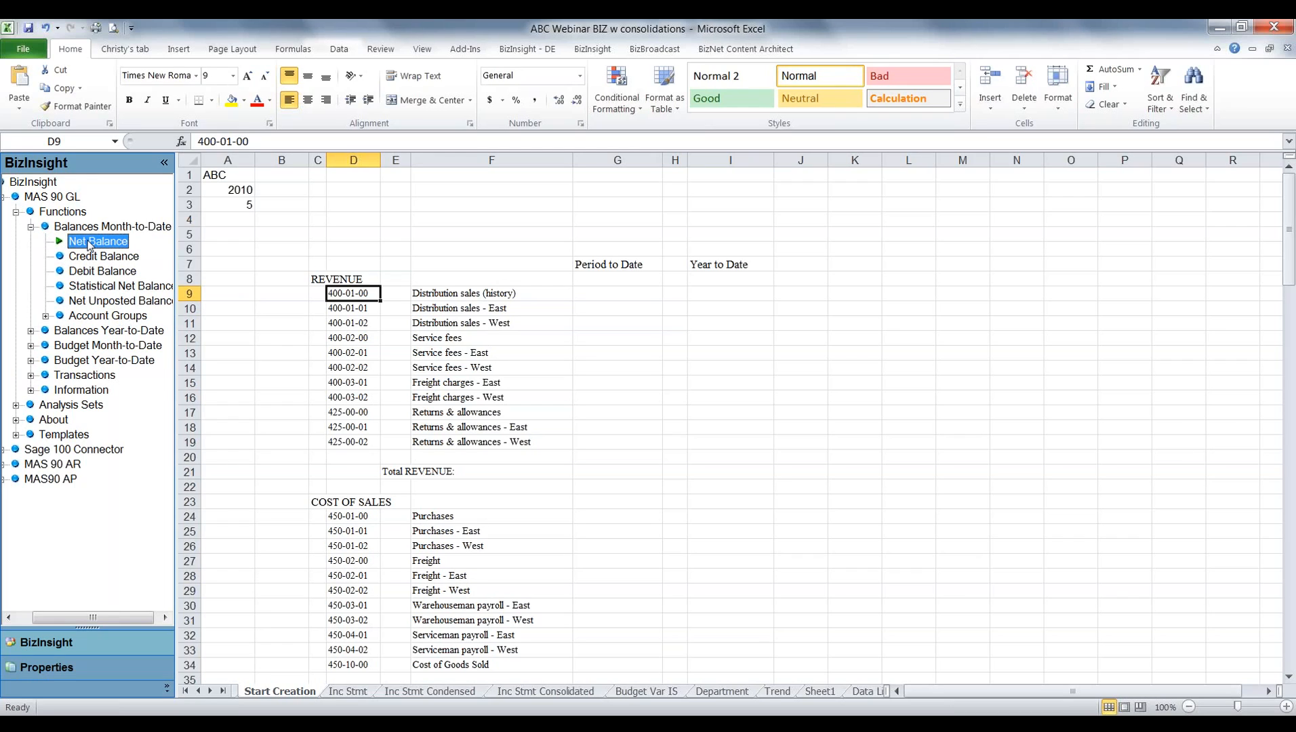
pyautogui.moveTo(89, 245); pyautogui.dragTo(608, 296)
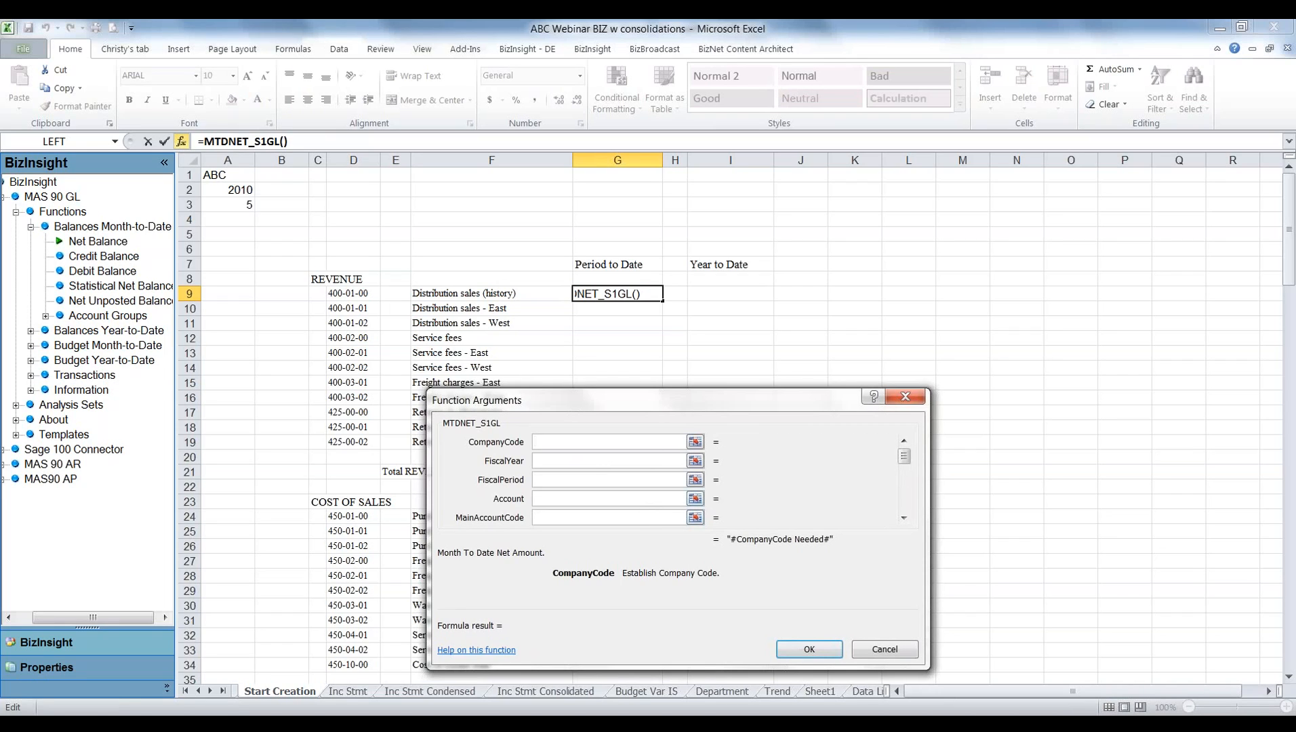
# Set the function's CompanyCode, FiscalYear and FiscalPeriod arguments to the absolute references $A$1, $A$2 and $A$3.
pyautogui.click(222, 178)
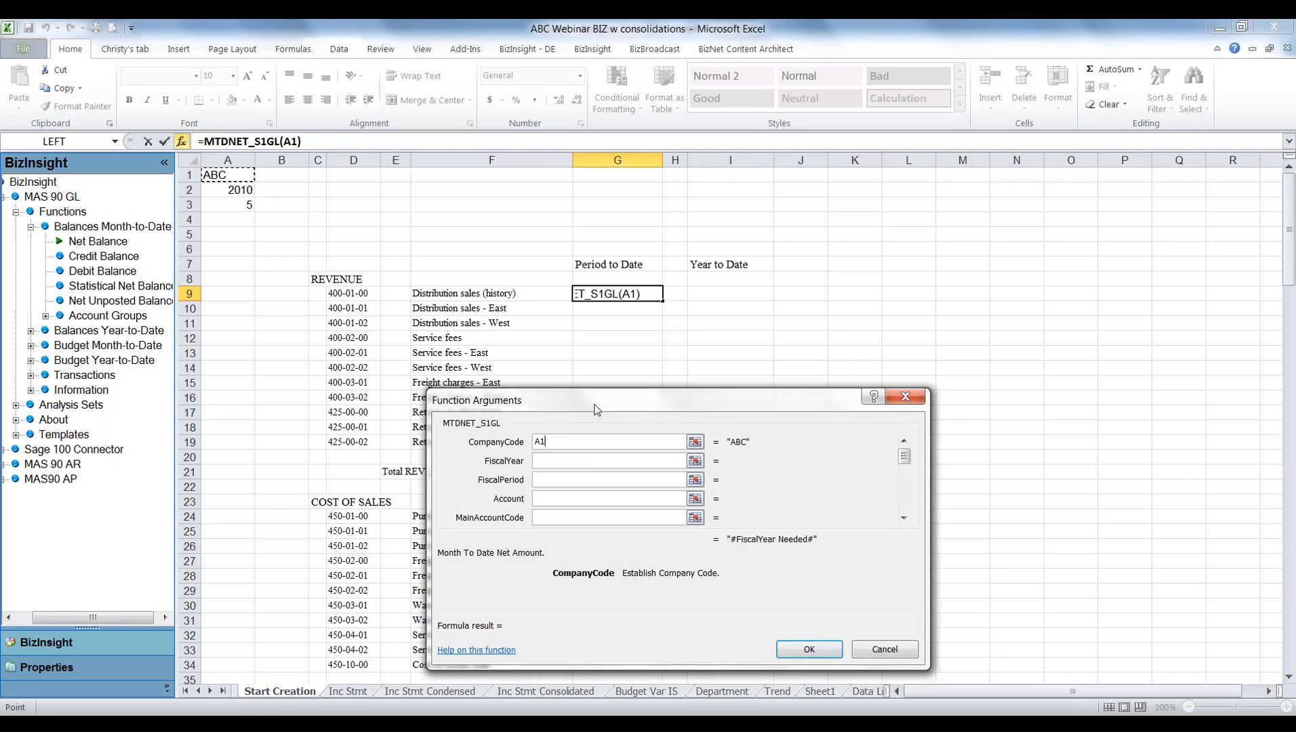
pyautogui.press('F4')
pyautogui.press('Tab')
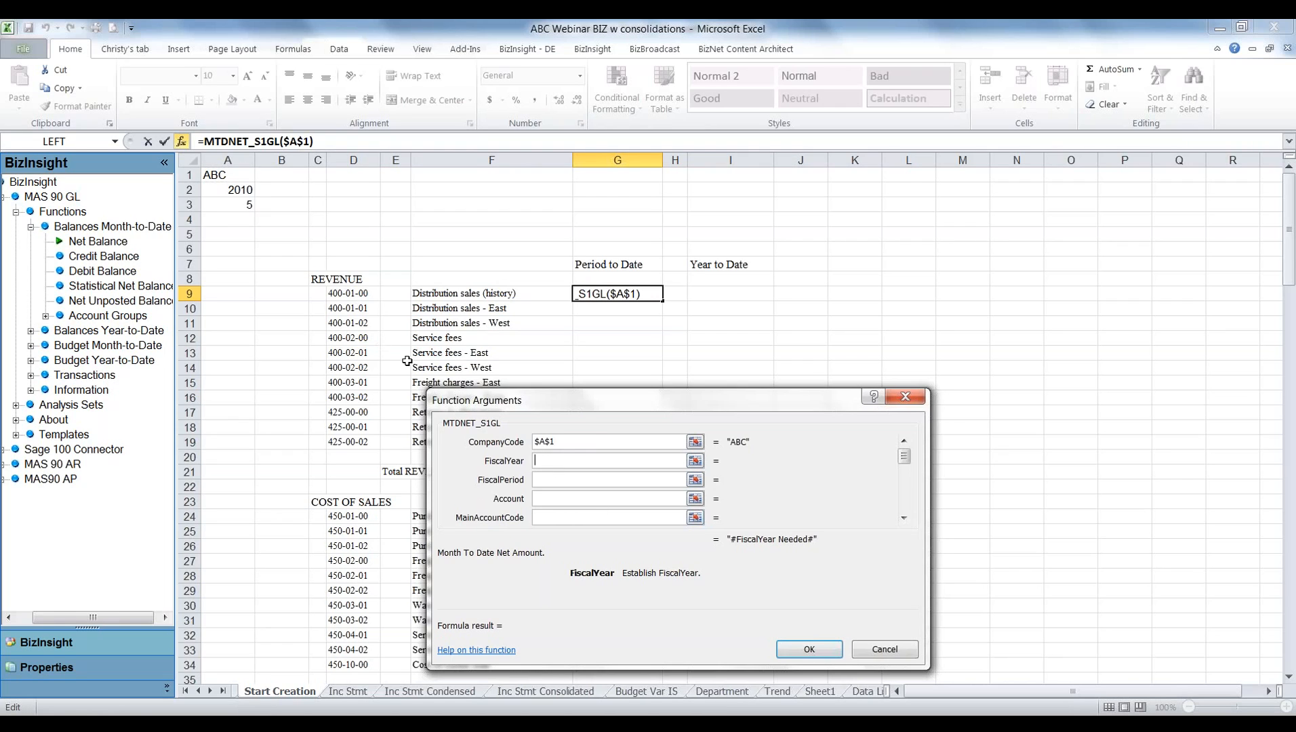
pyautogui.click(232, 190)
pyautogui.press('F4')
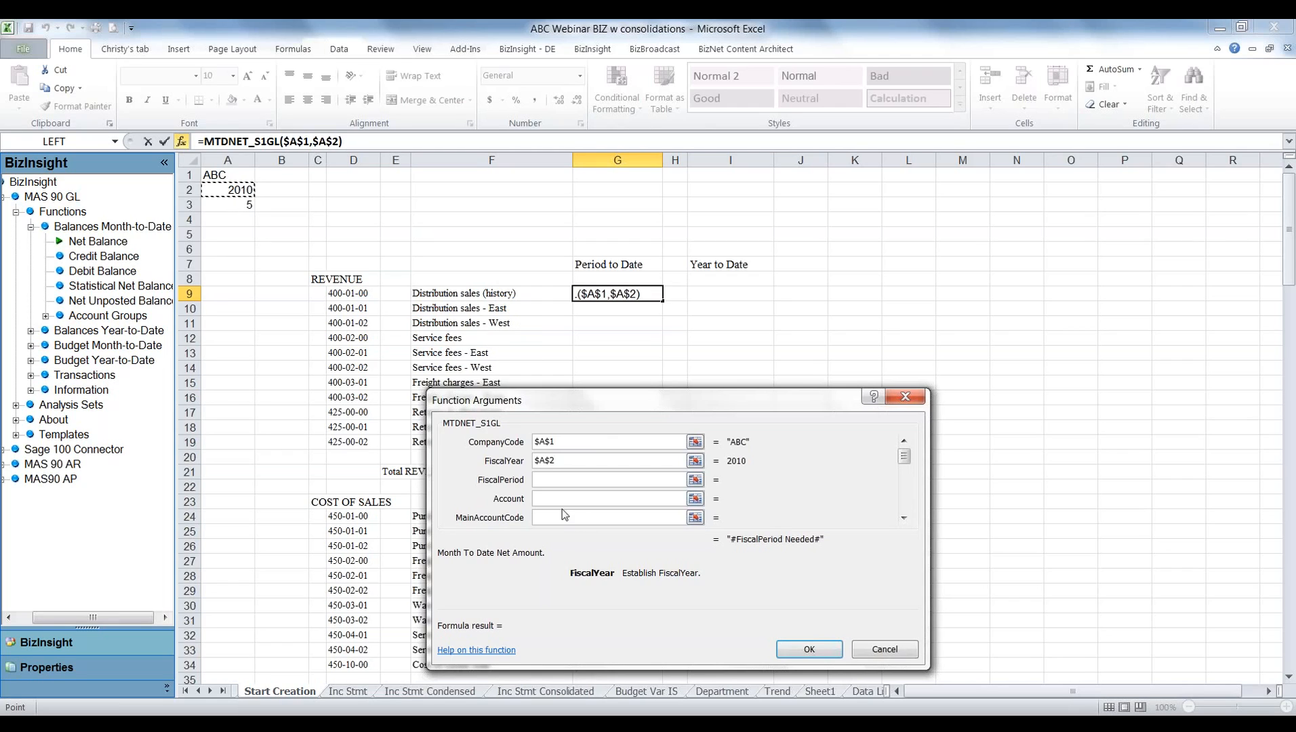
pyautogui.click(543, 479)
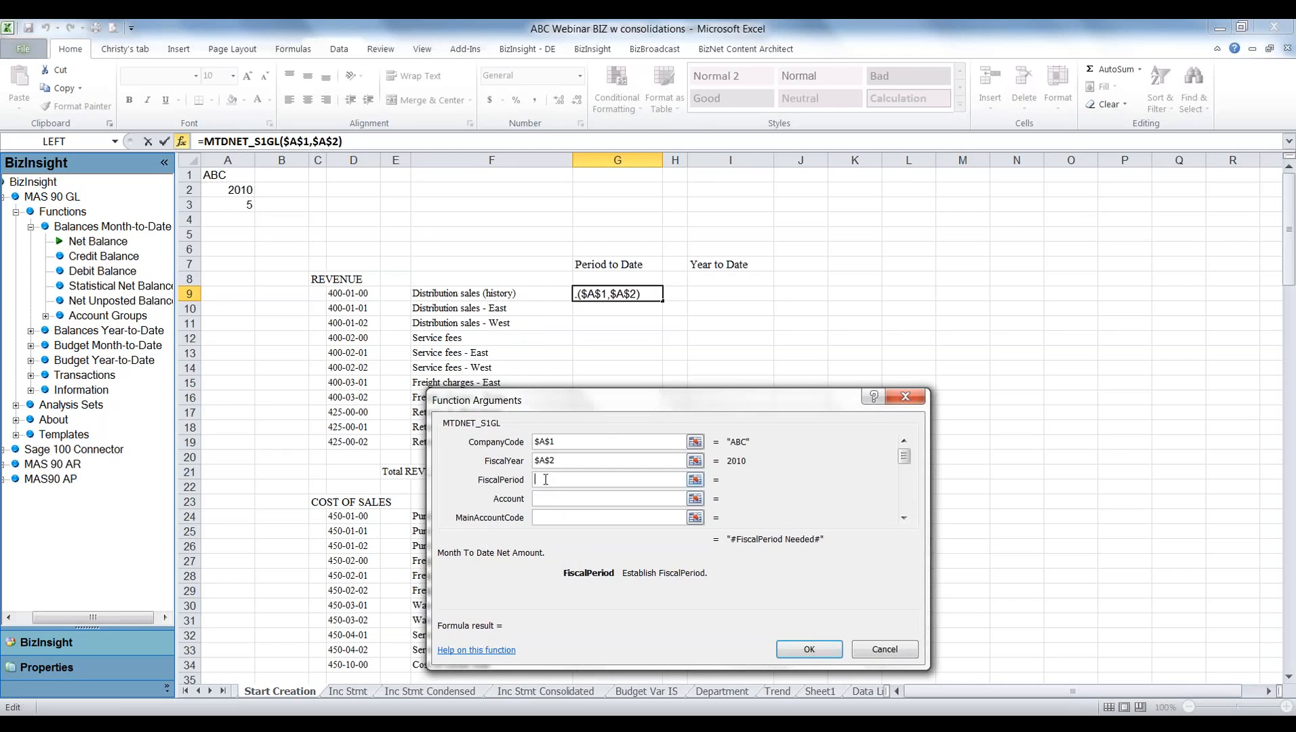
pyautogui.click(227, 207)
pyautogui.press('F4')
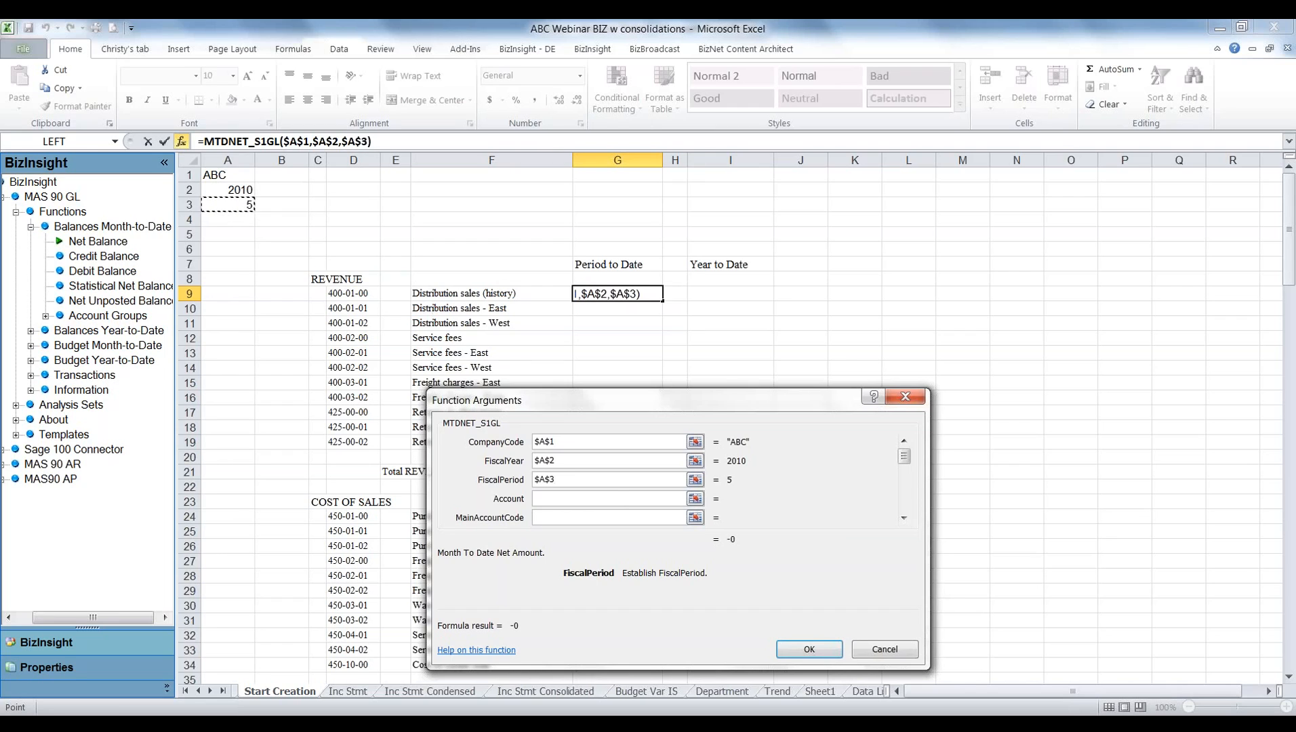
pyautogui.press('Tab')
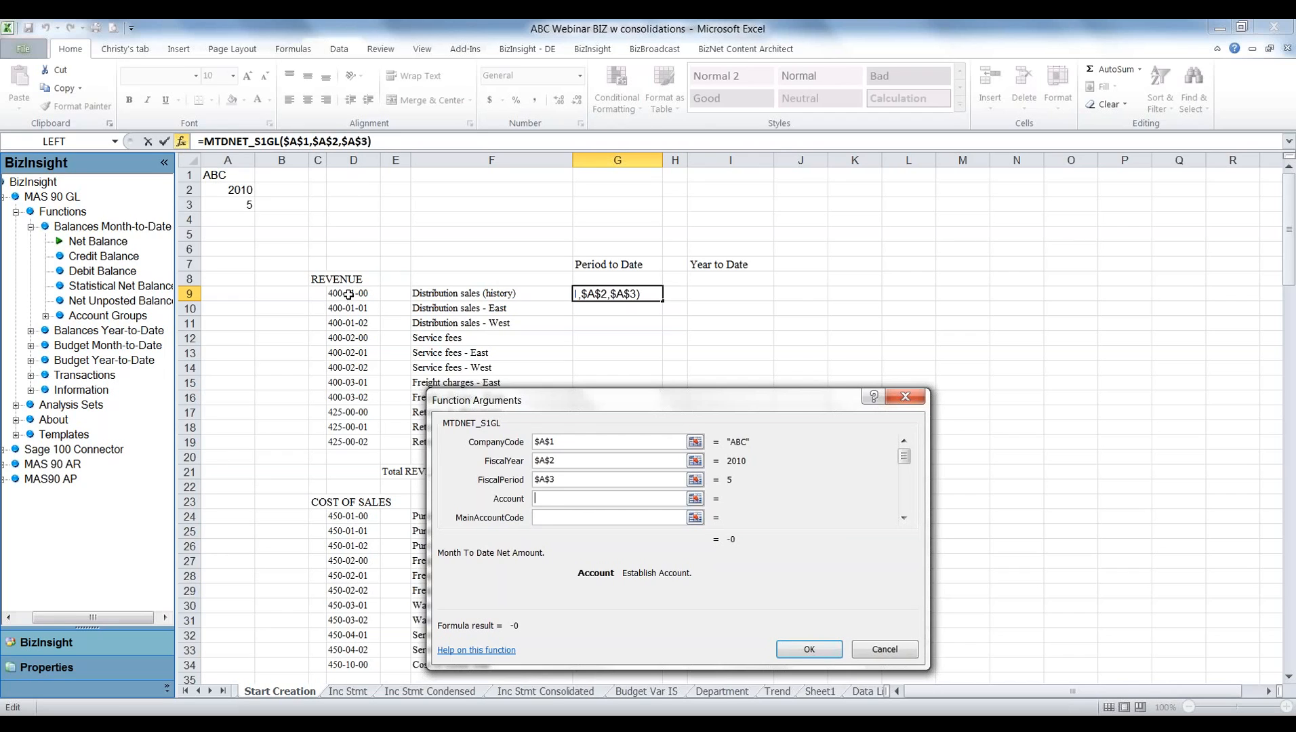
# Set the Account argument to $D9 with the column locked and complete the function.
pyautogui.click(349, 294)
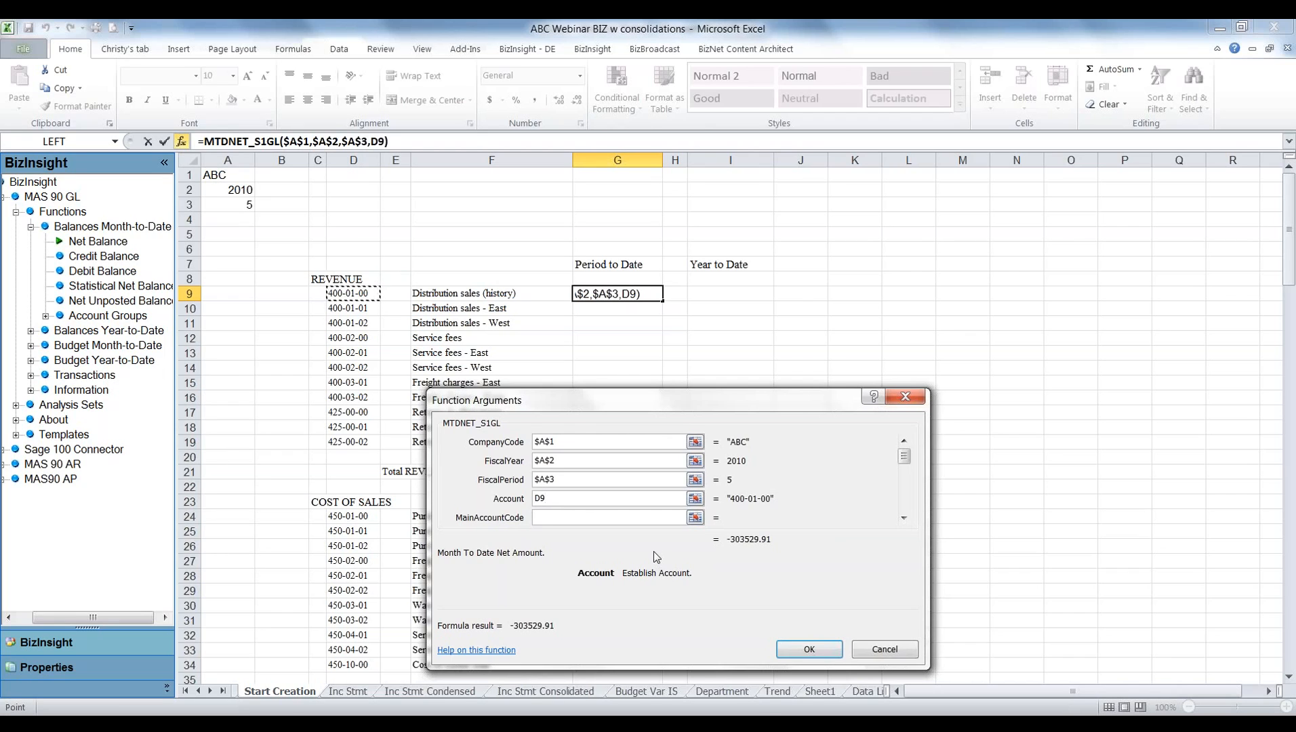
pyautogui.click(536, 498)
pyautogui.write('$')
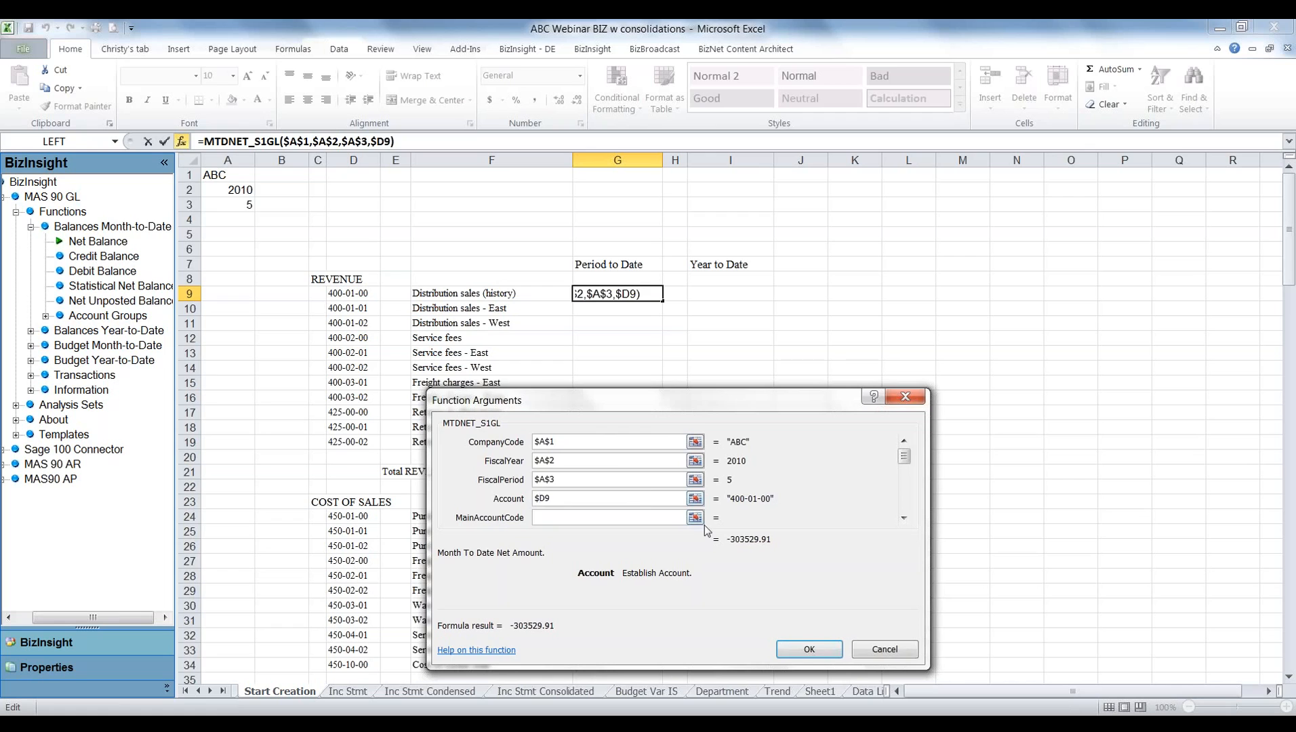
pyautogui.click(808, 649)
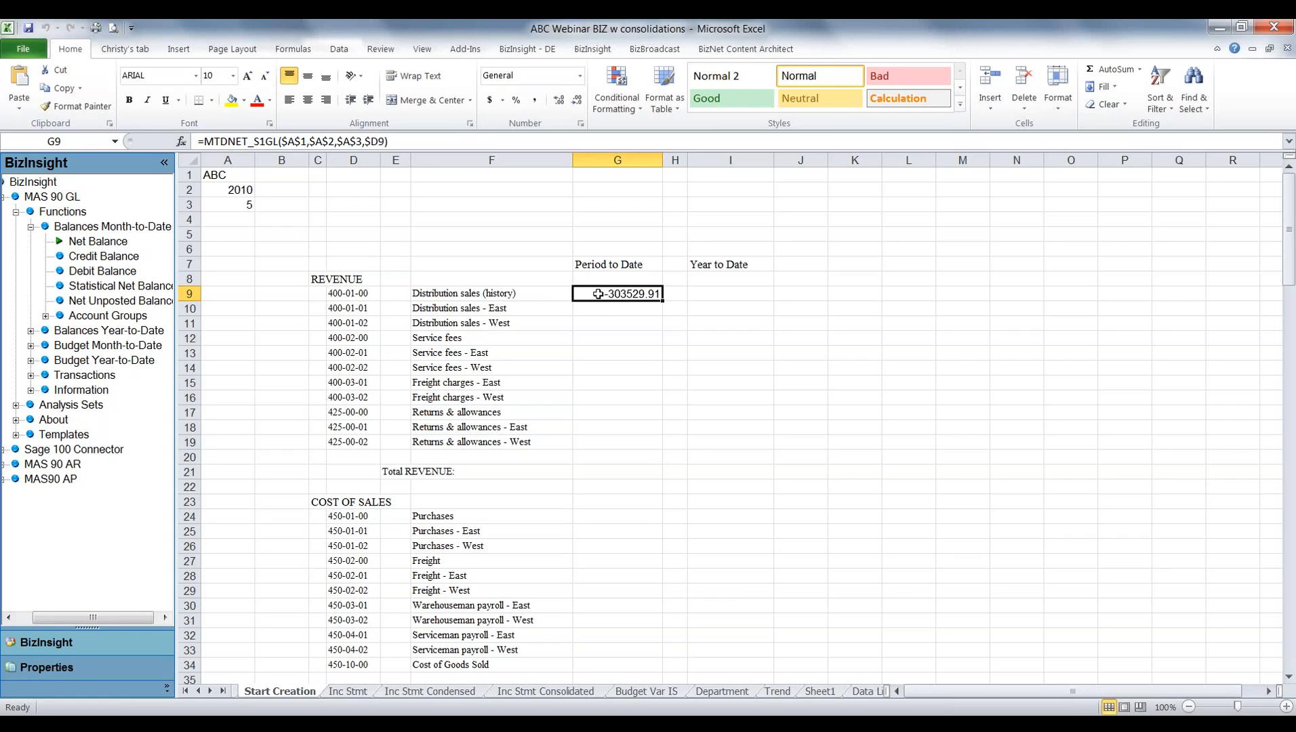
# Reverse the sign of the formula in G9 by adding a minus before MTDNET_S1GL.
pyautogui.click(207, 140)
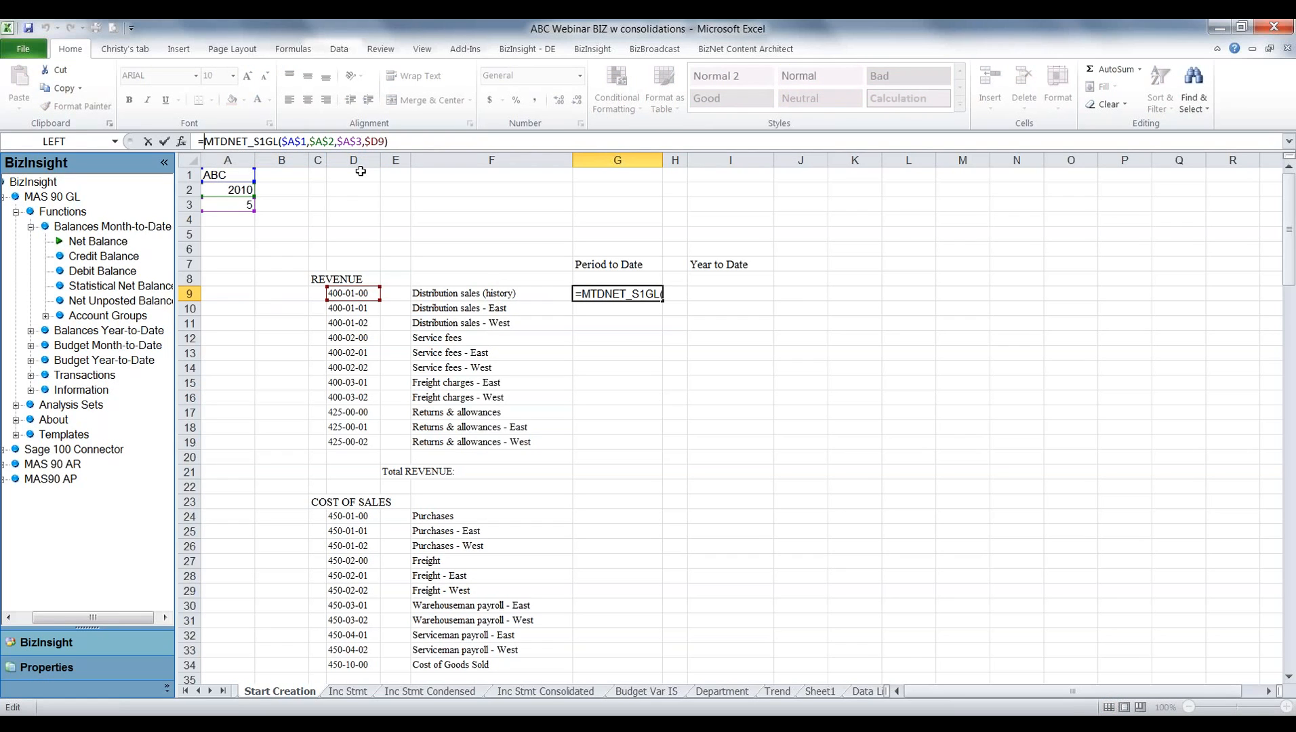
pyautogui.write('-')
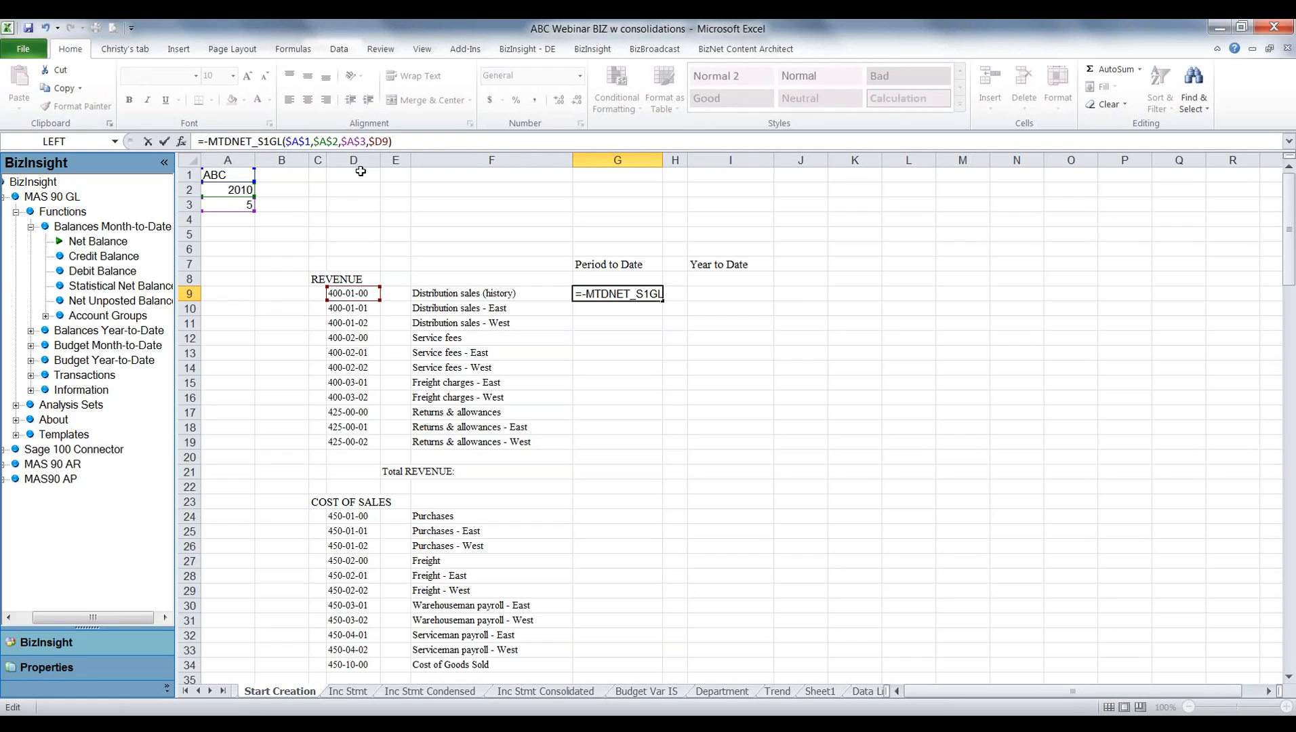
pyautogui.press('Return')
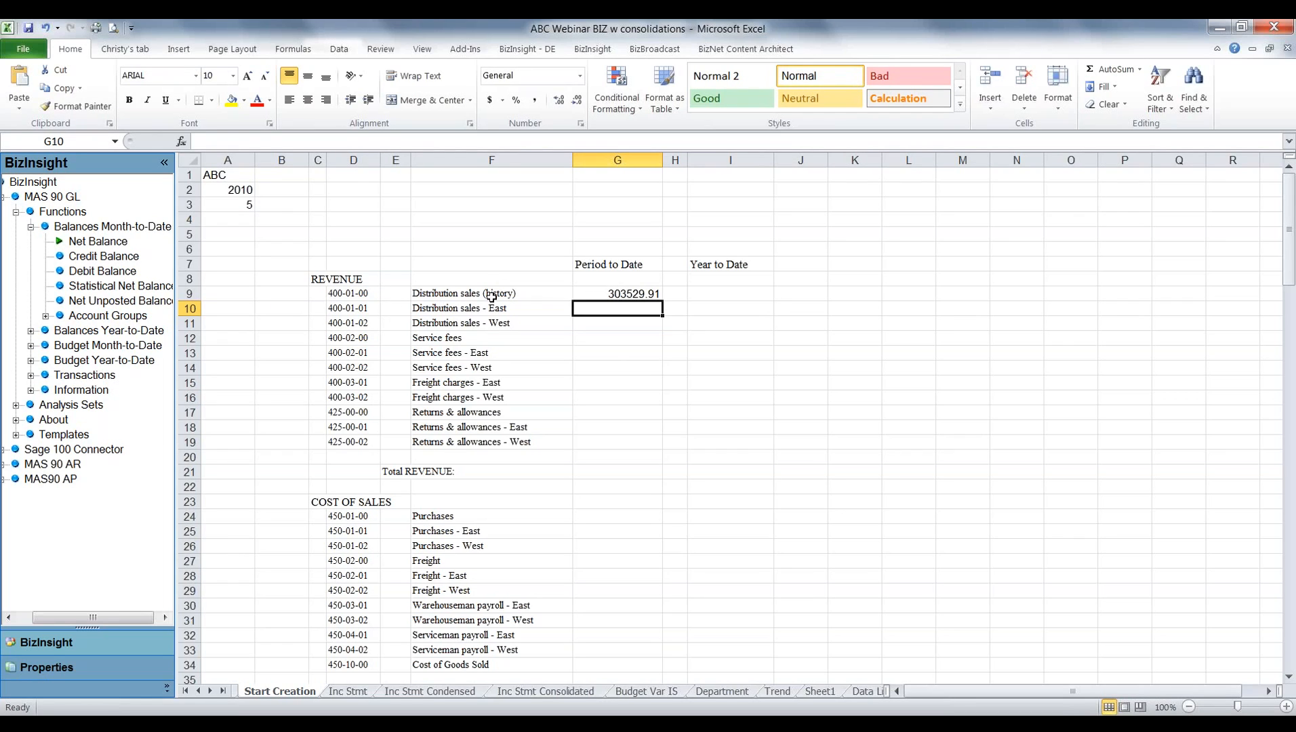
# Copy the G9 formula to the remaining revenue accounts in G10:G19.
pyautogui.click(604, 292)
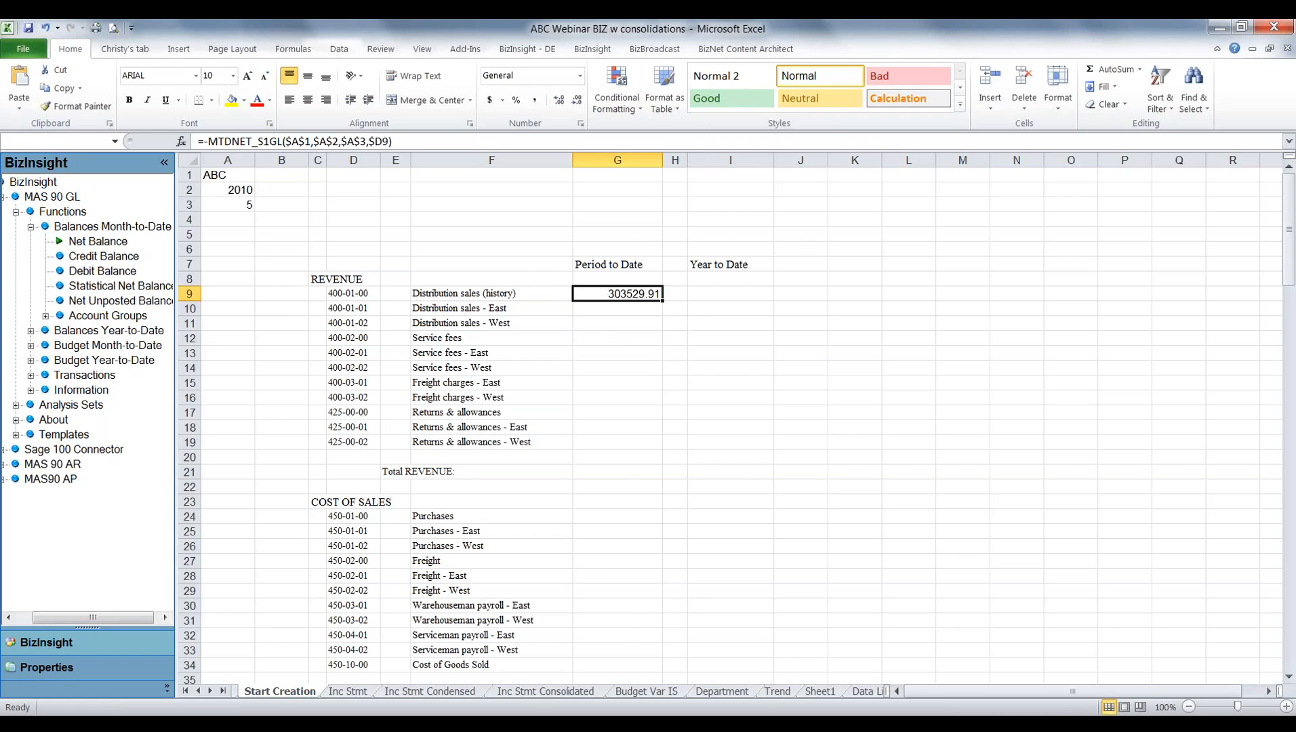
pyautogui.rightClick(605, 294)
pyautogui.click(641, 321)
pyautogui.moveTo(590, 308); pyautogui.dragTo(590, 446)
pyautogui.rightClick(590, 446)
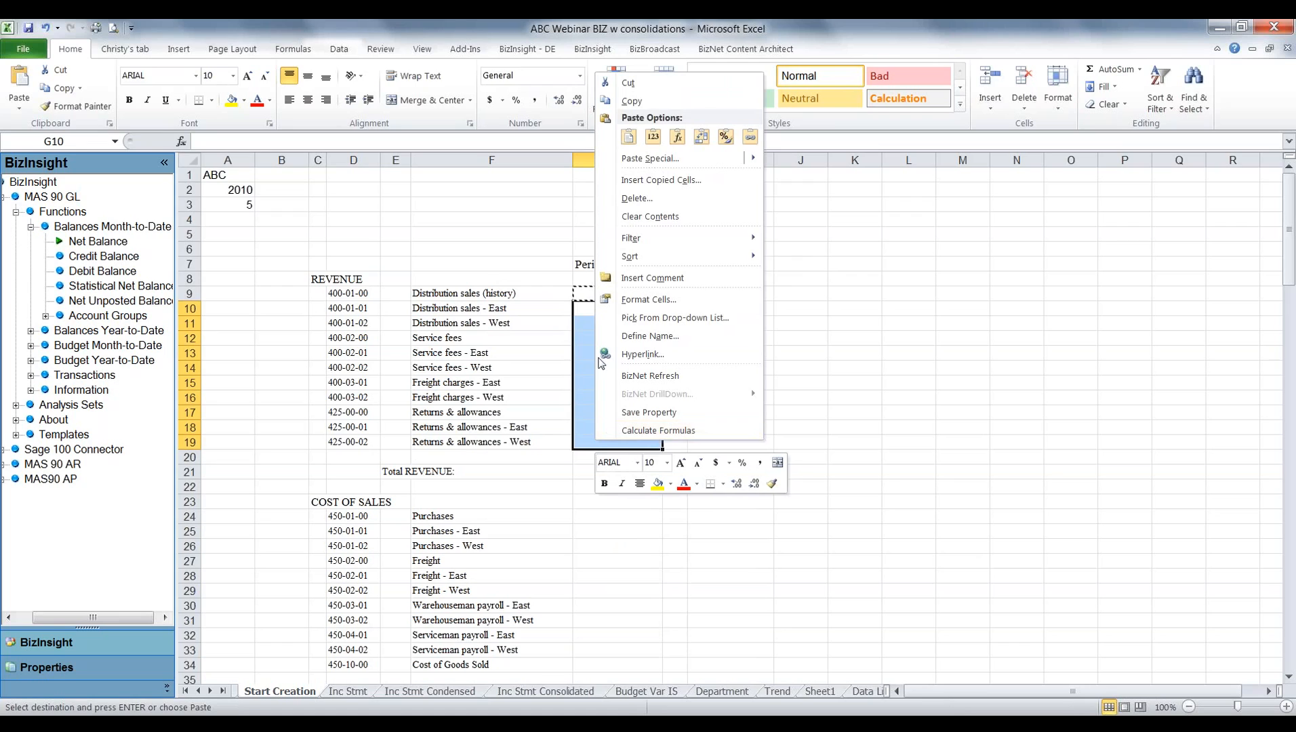
pyautogui.click(628, 137)
pyautogui.press('Escape')
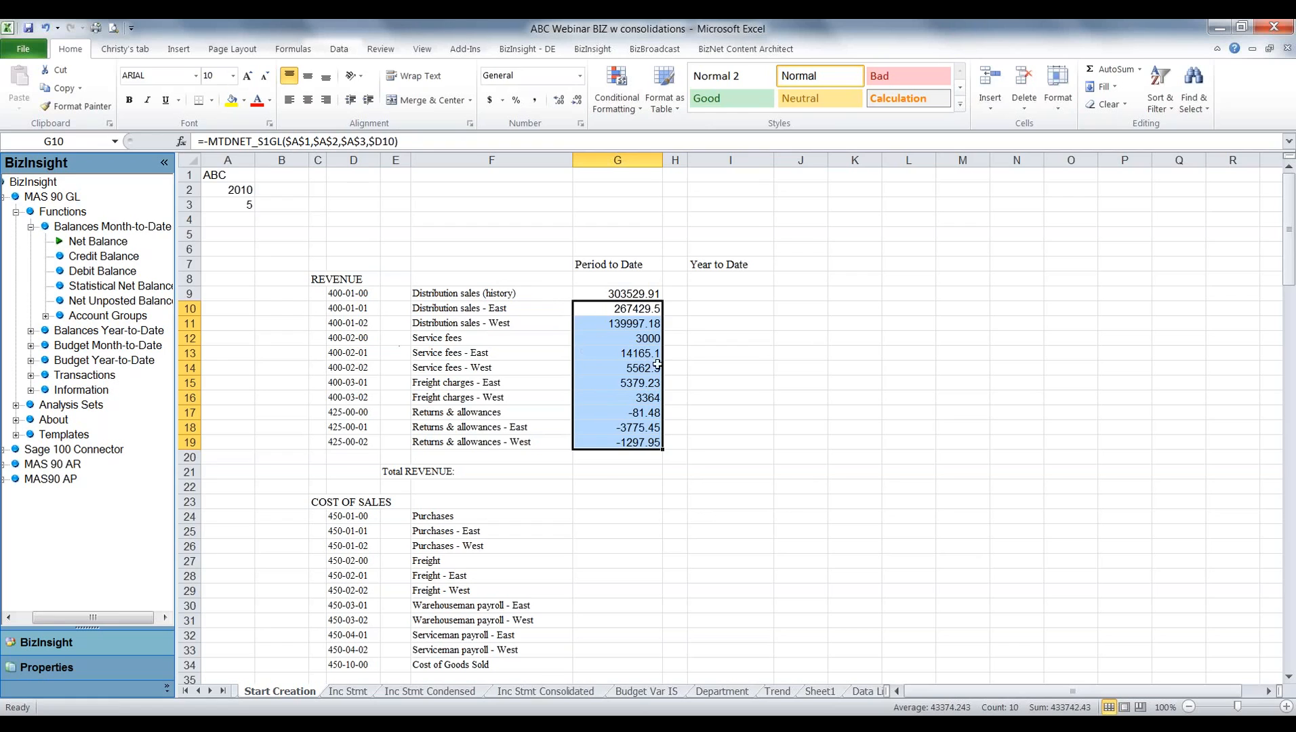
# Total the Period to Date revenue in G21 with an AutoSum of G9:G20.
pyautogui.click(621, 474)
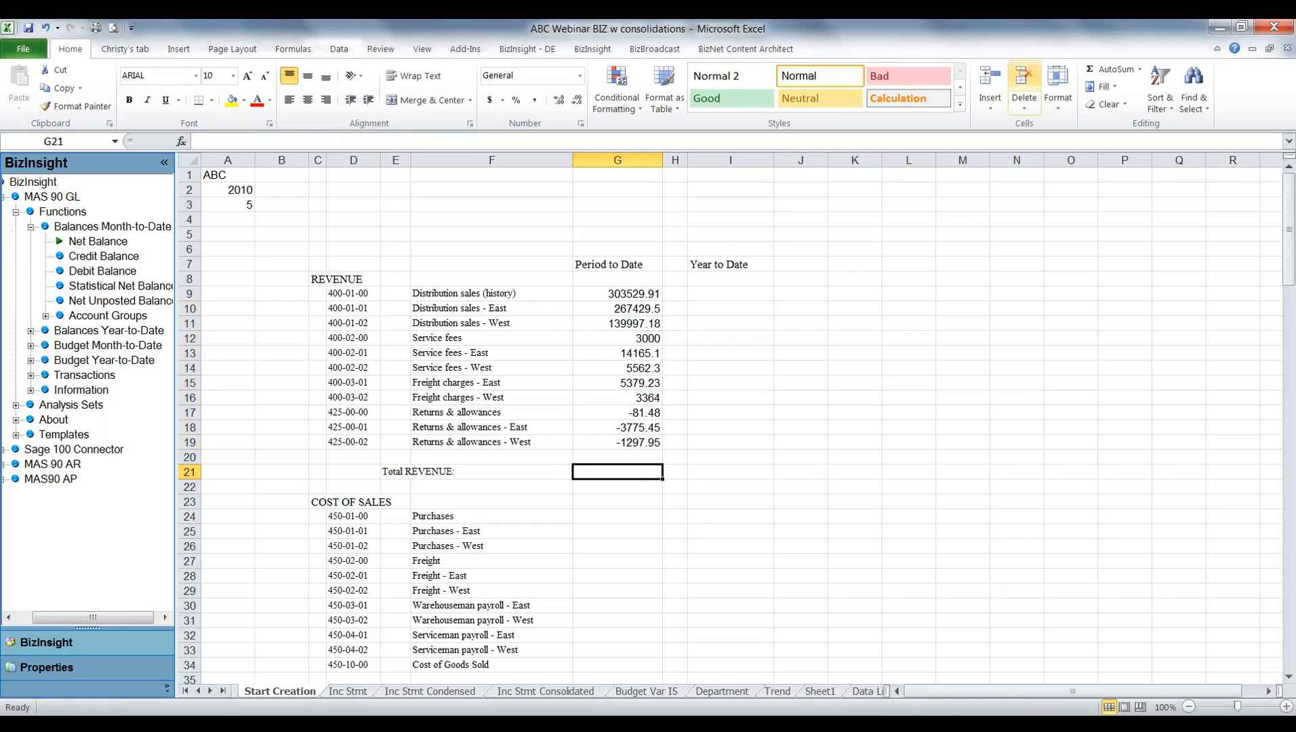
pyautogui.click(1090, 69)
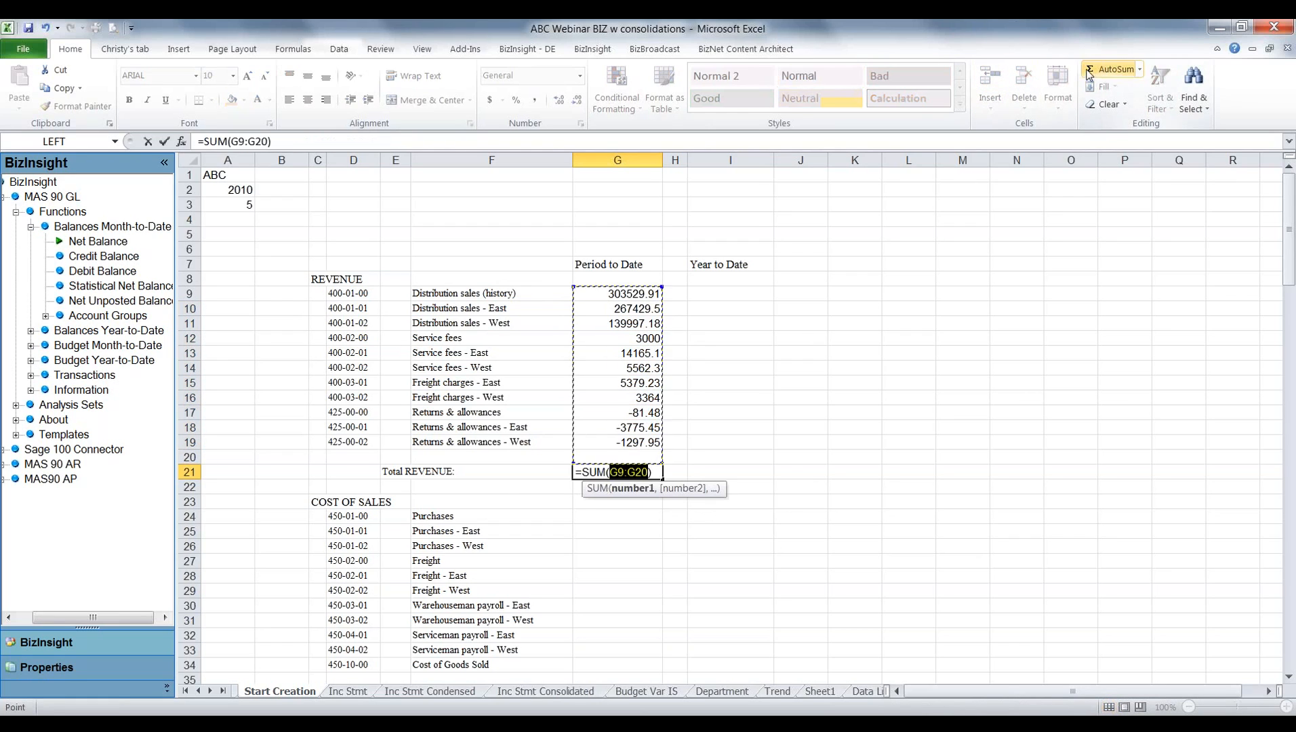
pyautogui.press('Return')
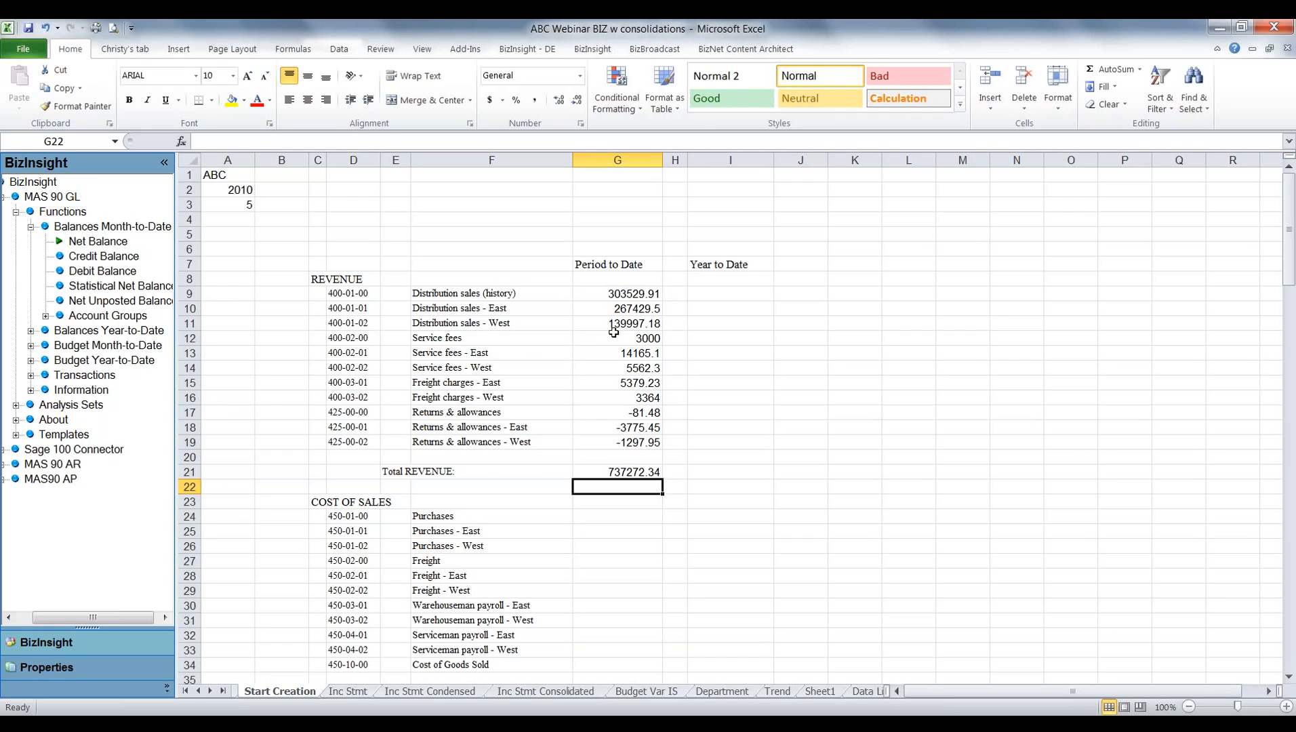
# Copy the Period to Date revenue formulas and total in G9:G21 into the Year to Date column starting at I9.
pyautogui.click(619, 300)
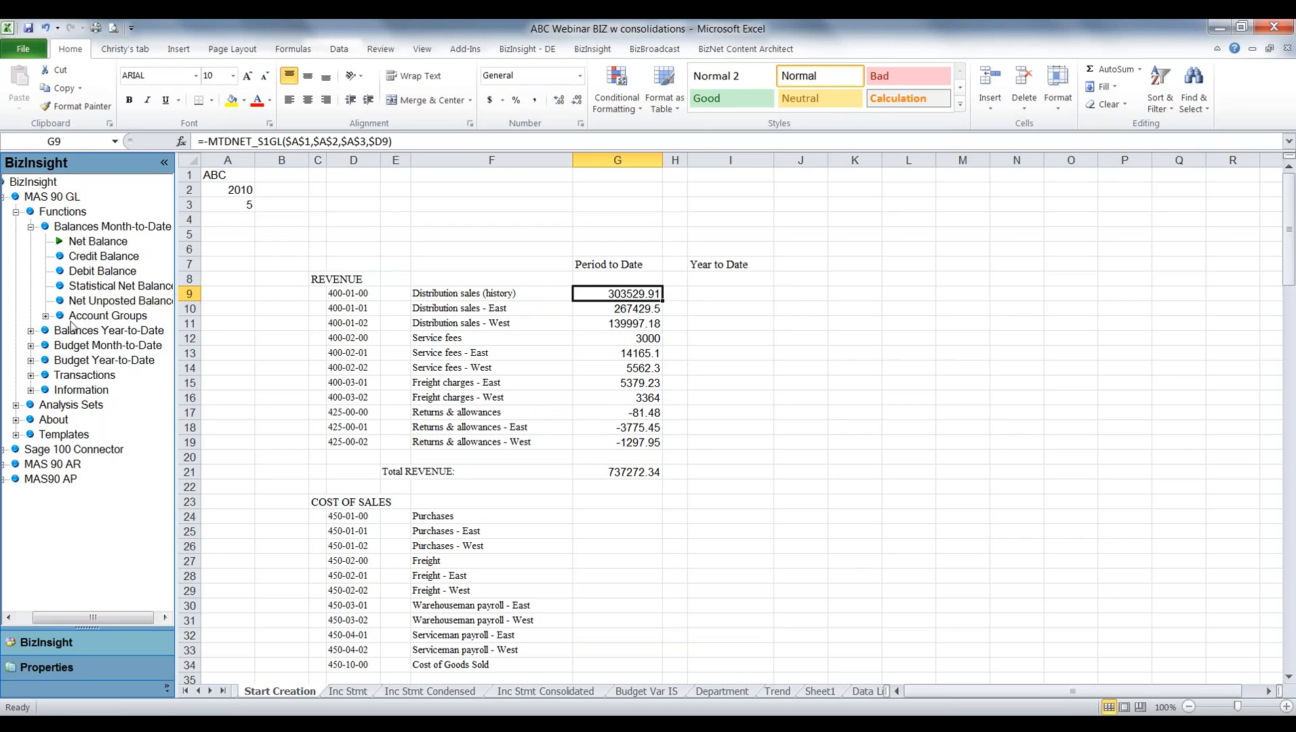
pyautogui.moveTo(603, 294); pyautogui.dragTo(612, 469)
pyautogui.rightClick(612, 468)
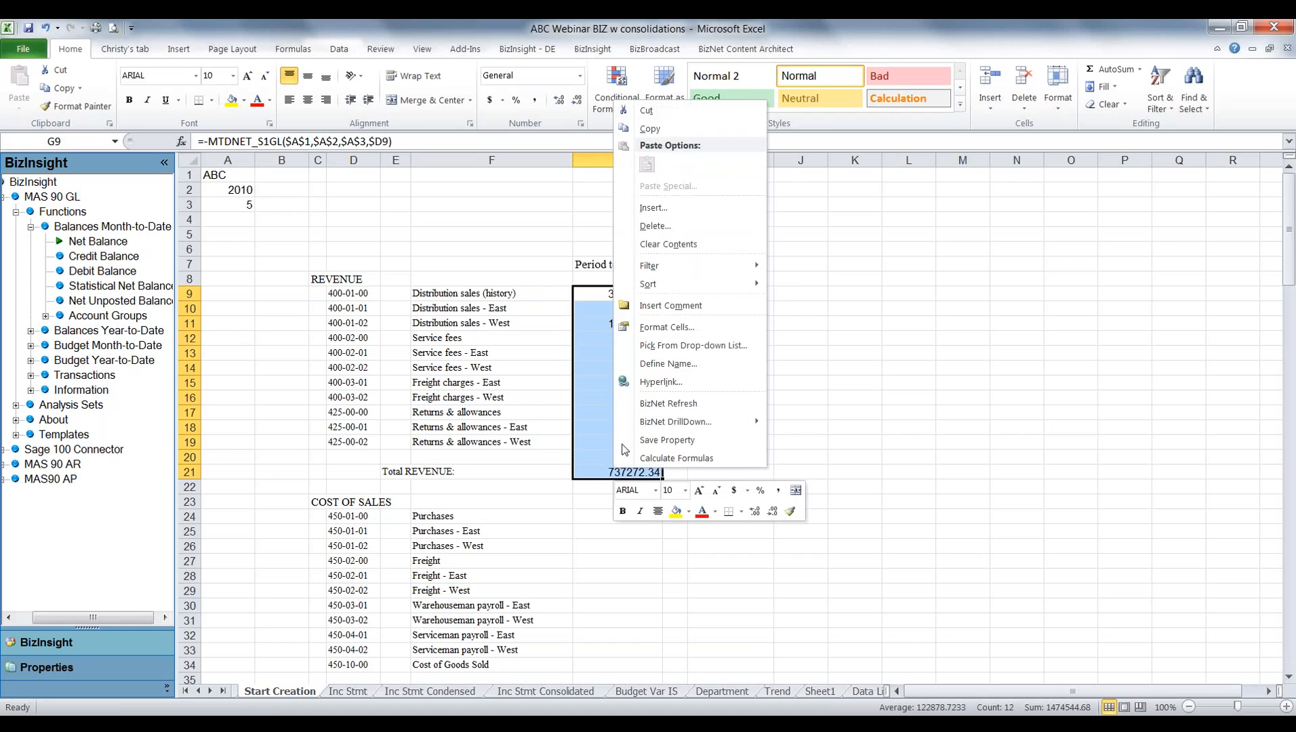
pyautogui.click(644, 129)
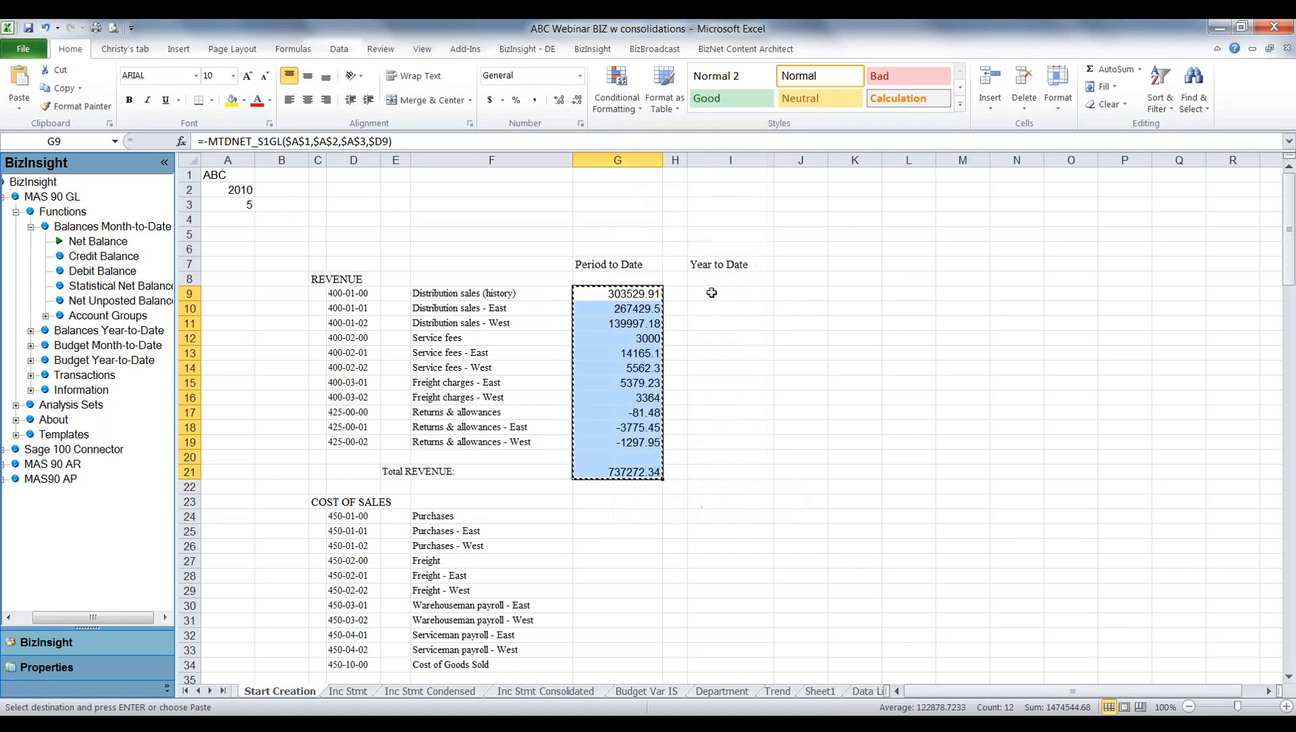
pyautogui.click(708, 294)
pyautogui.rightClick(712, 293)
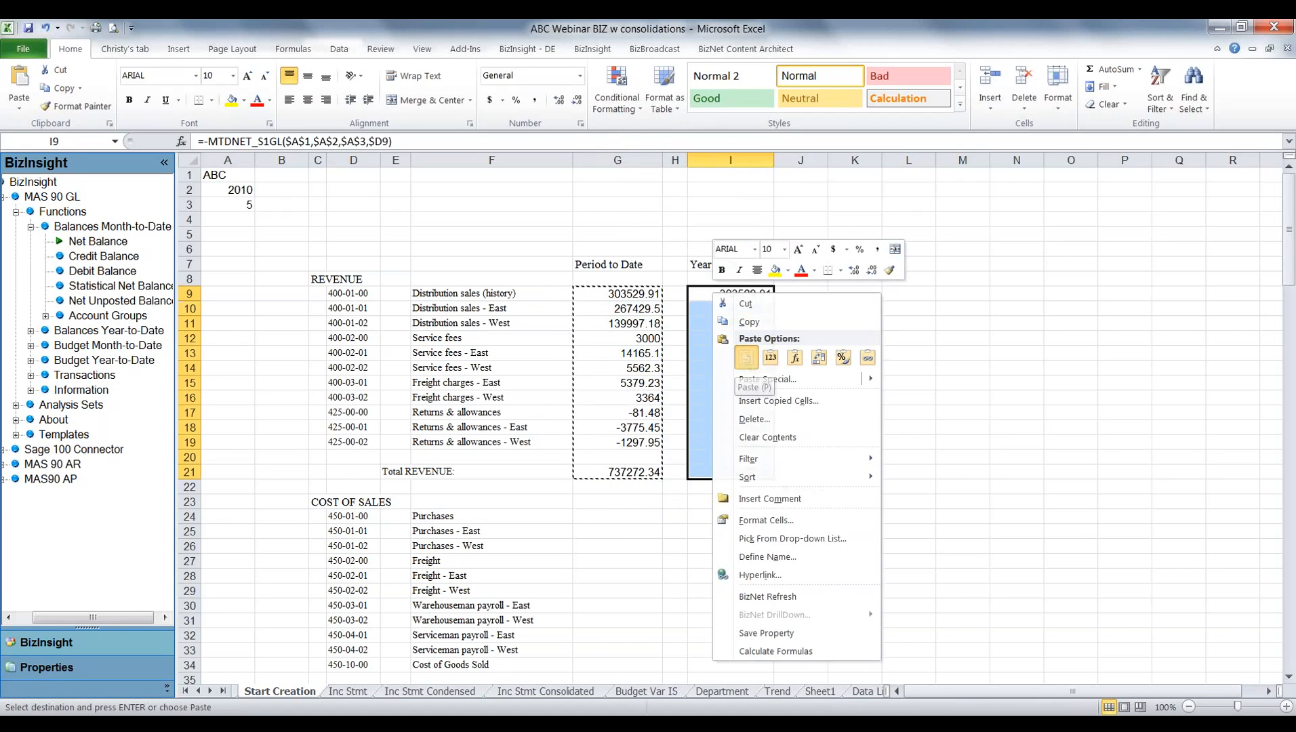
pyautogui.click(746, 359)
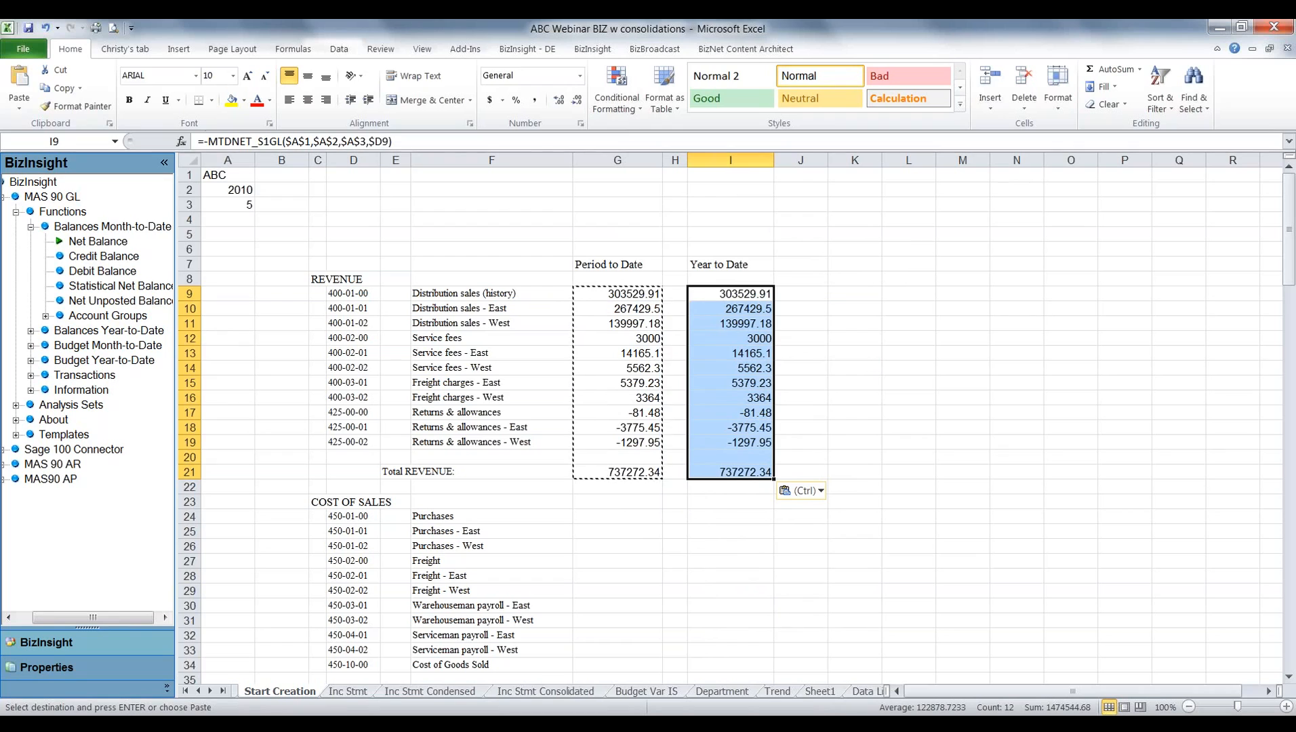
pyautogui.click(737, 295)
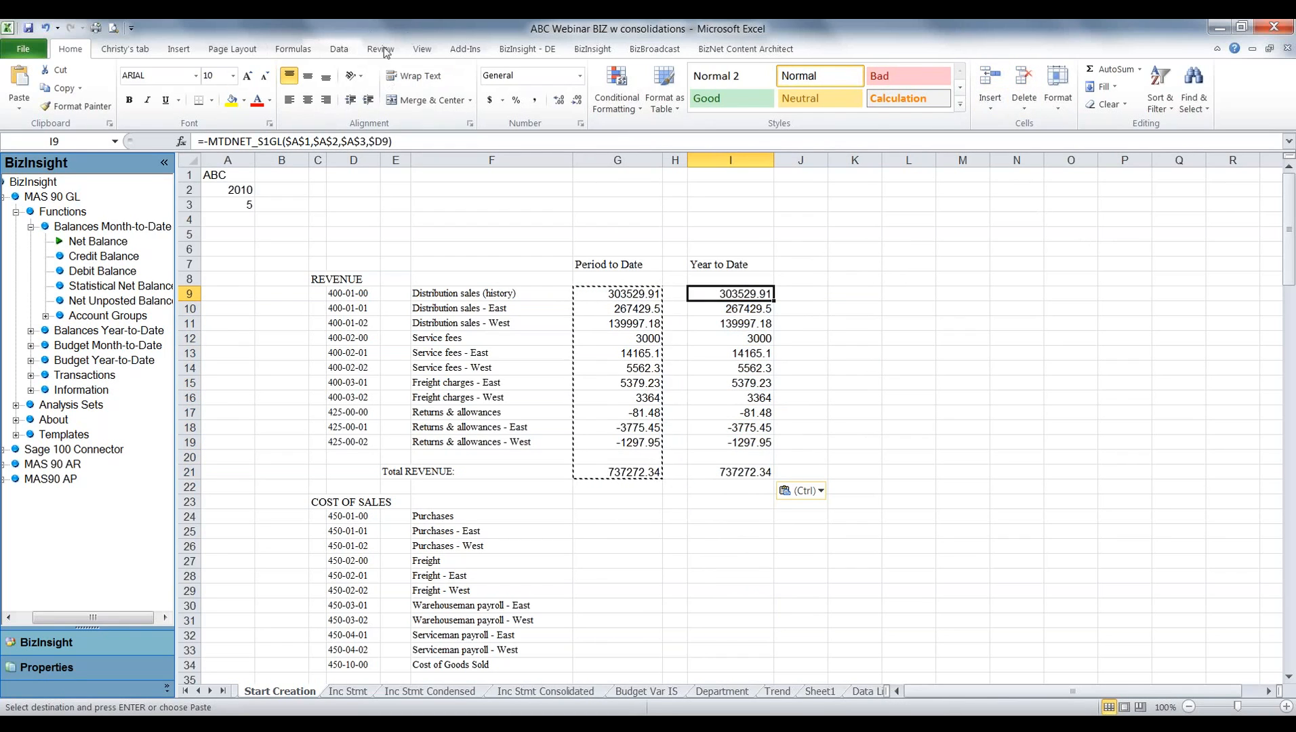
pyautogui.click(339, 49)
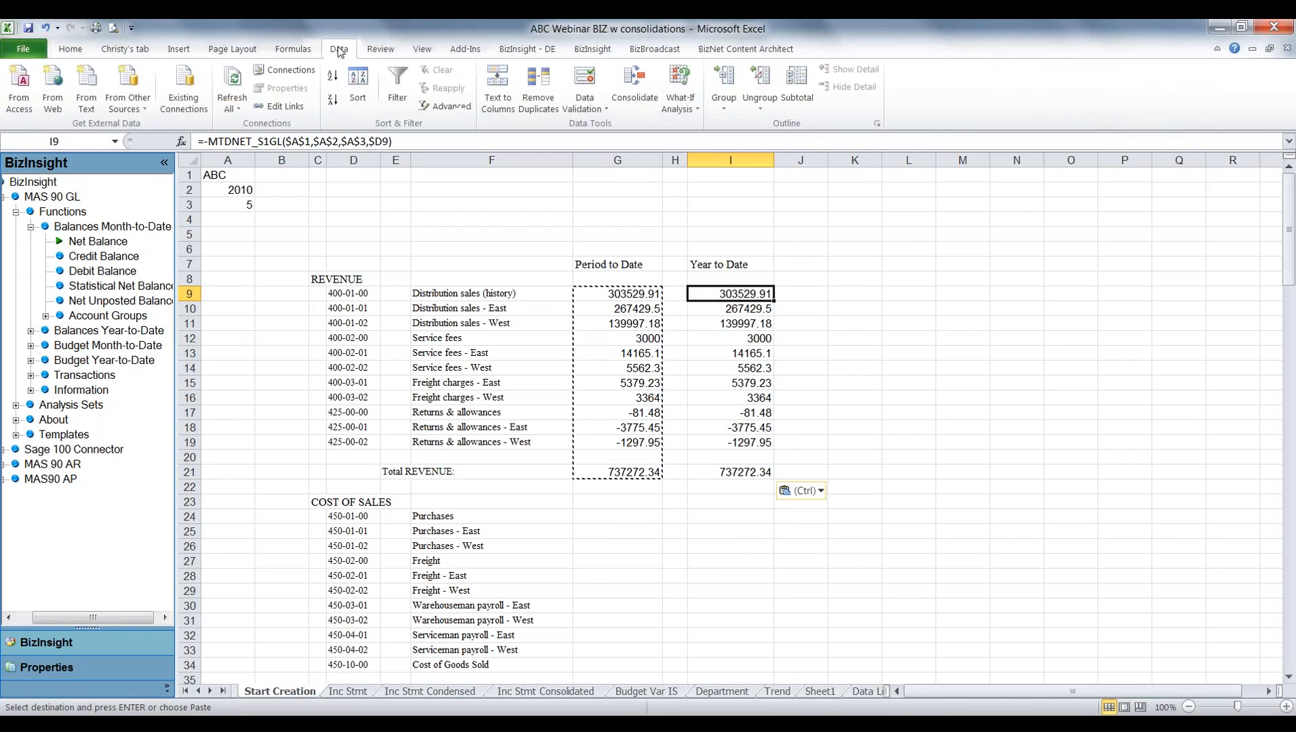
pyautogui.click(65, 51)
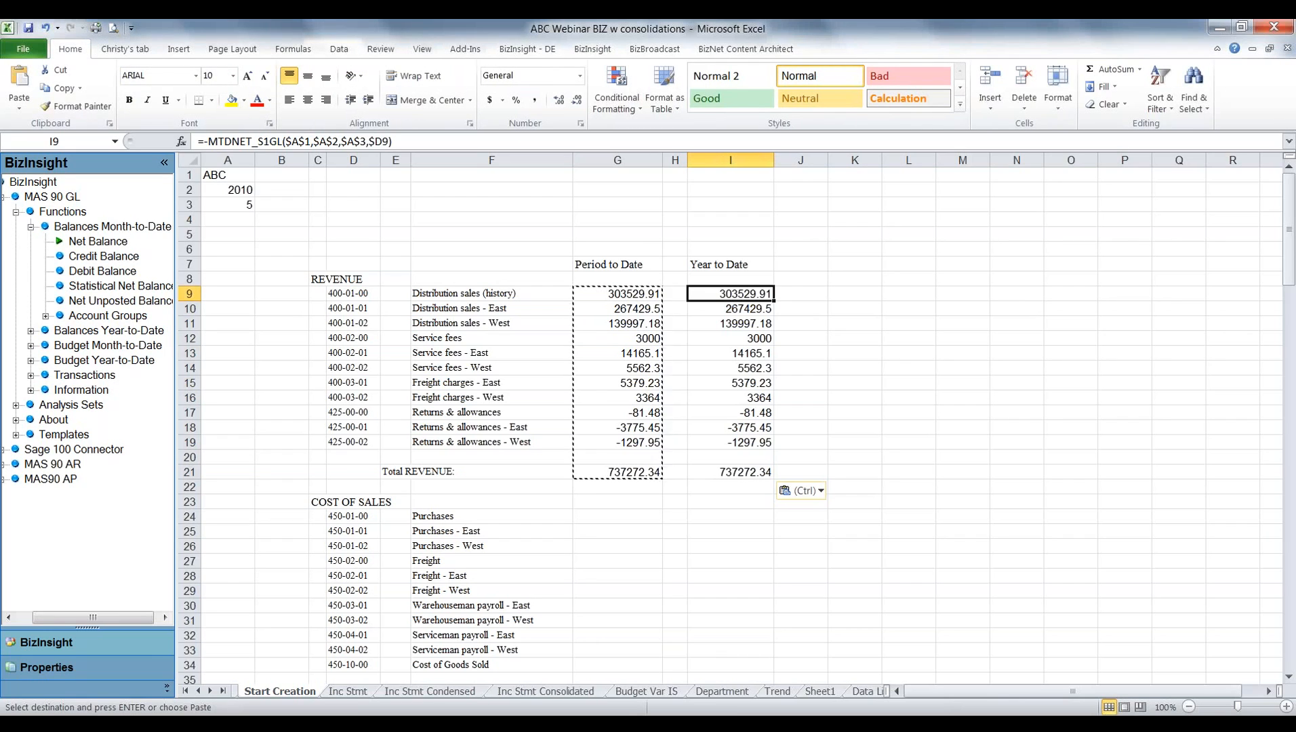
# Replace every MTD with YTD in the Year to Date formulas in I9:I21, and clear the copy marquee.
pyautogui.moveTo(718, 291); pyautogui.dragTo(728, 474)
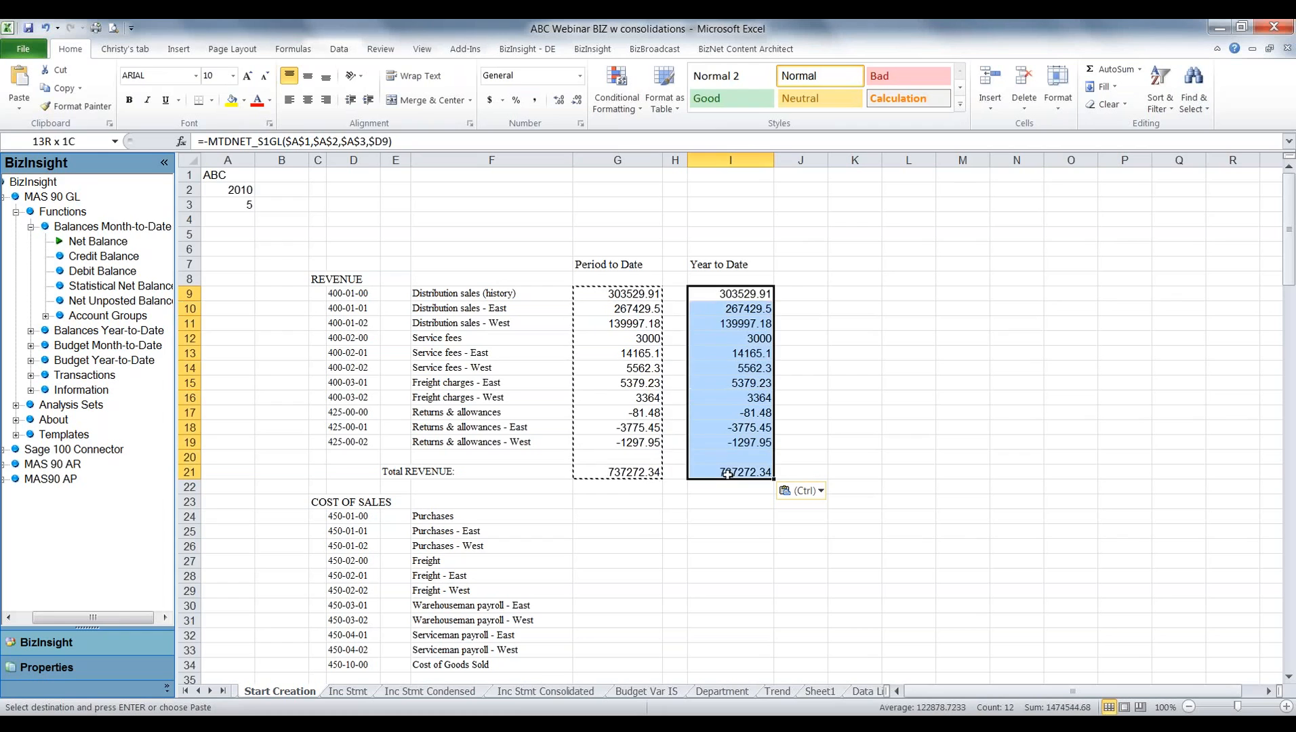
pyautogui.click(1194, 92)
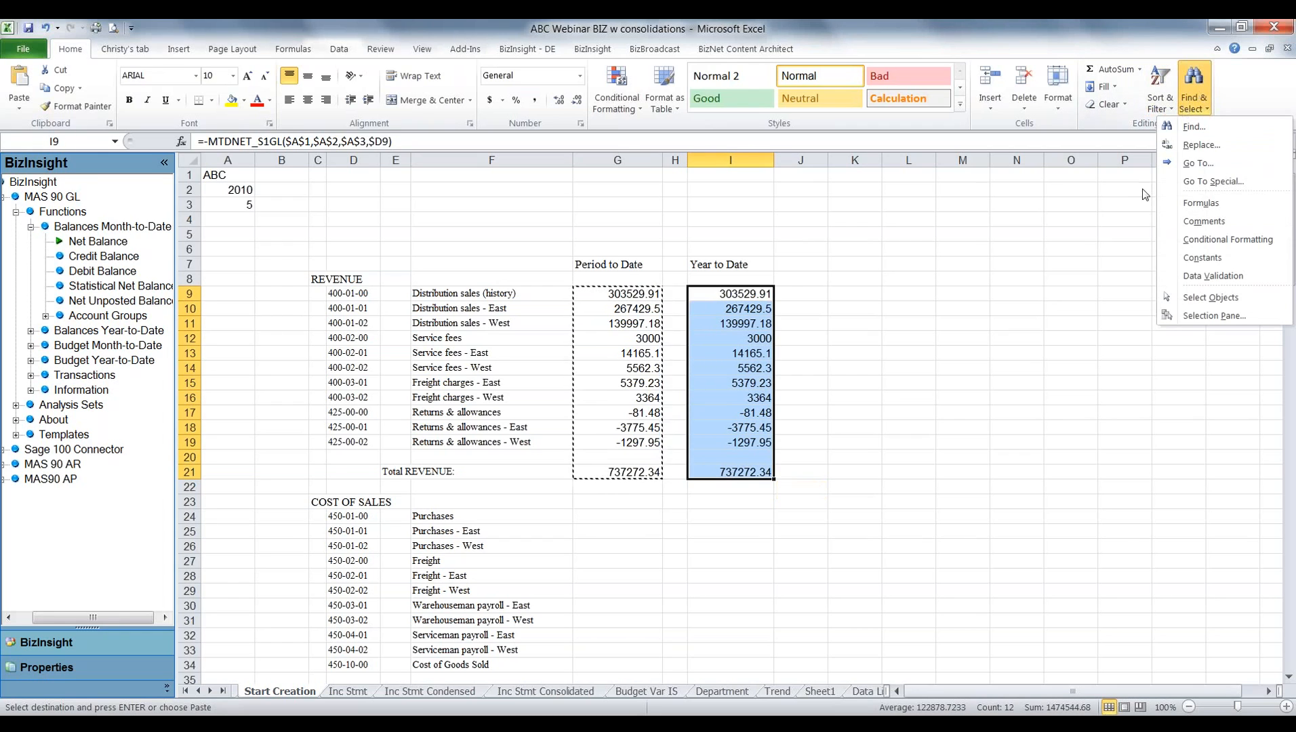
pyautogui.click(1190, 146)
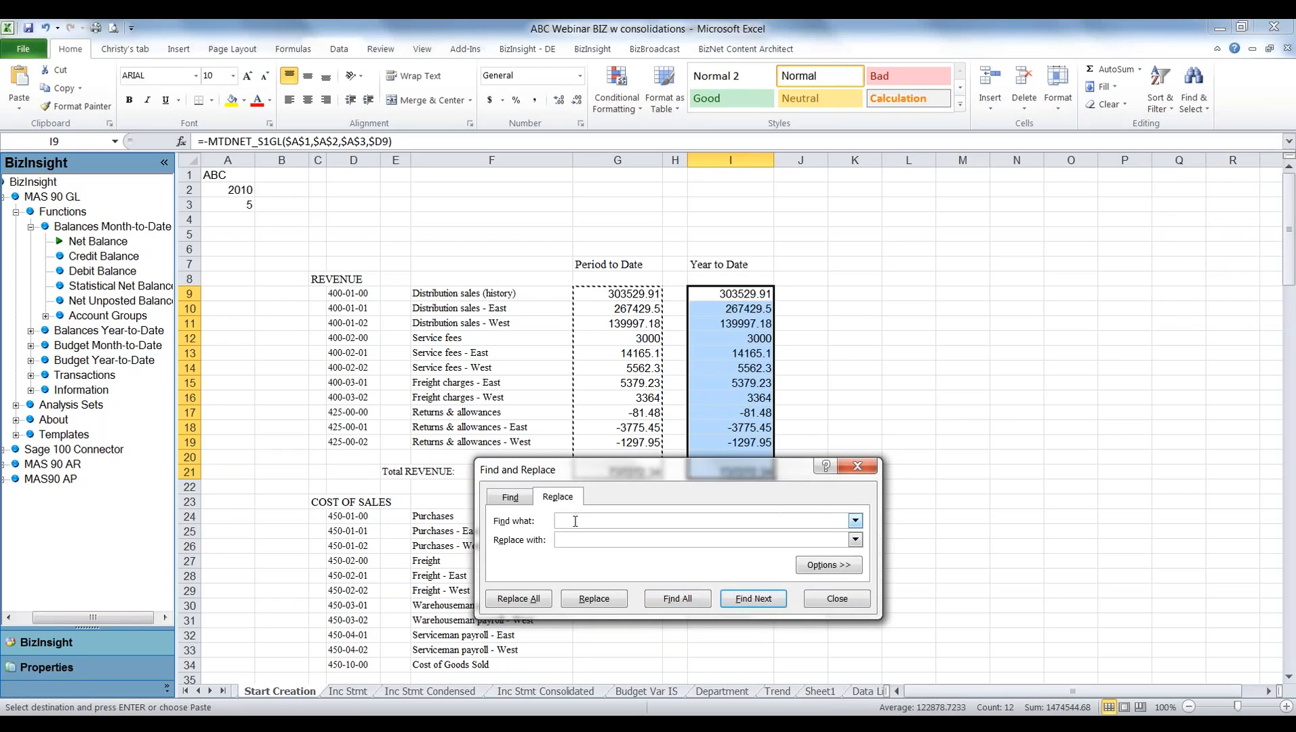
pyautogui.click(510, 499)
pyautogui.write('MTD')
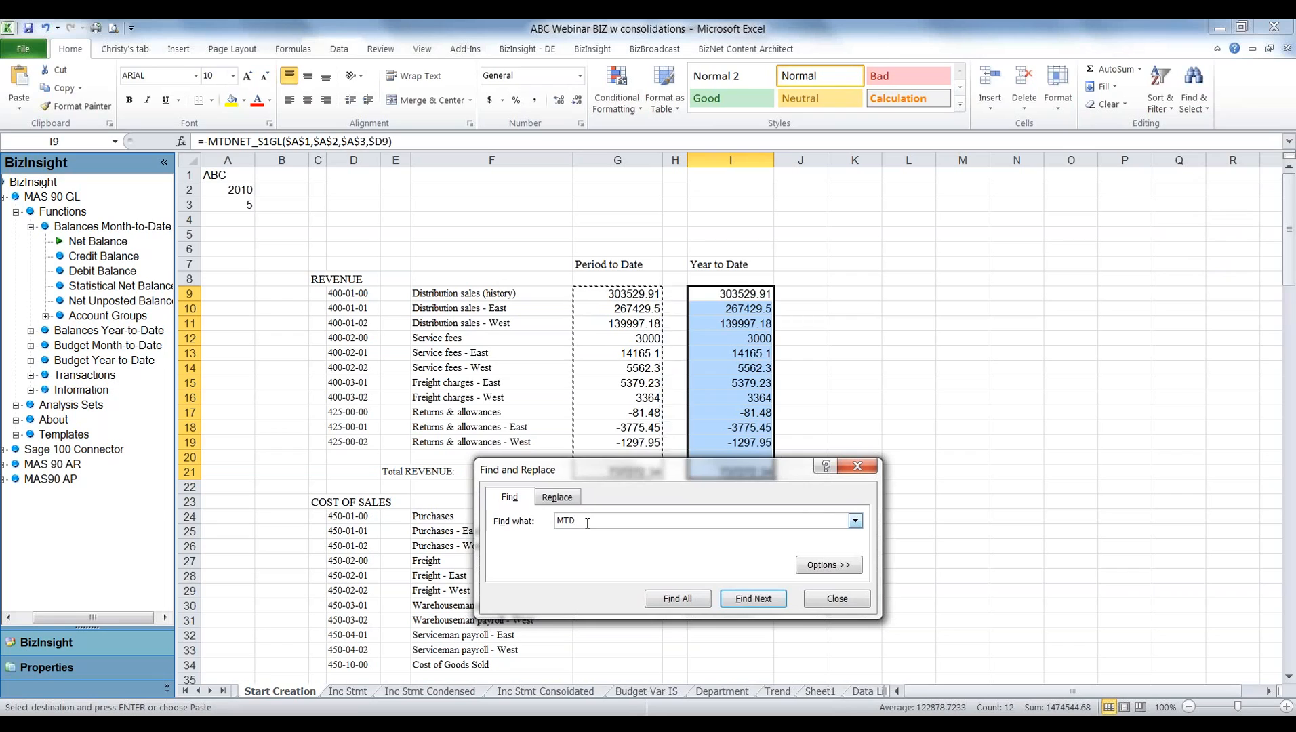
pyautogui.click(557, 497)
pyautogui.write('YT')
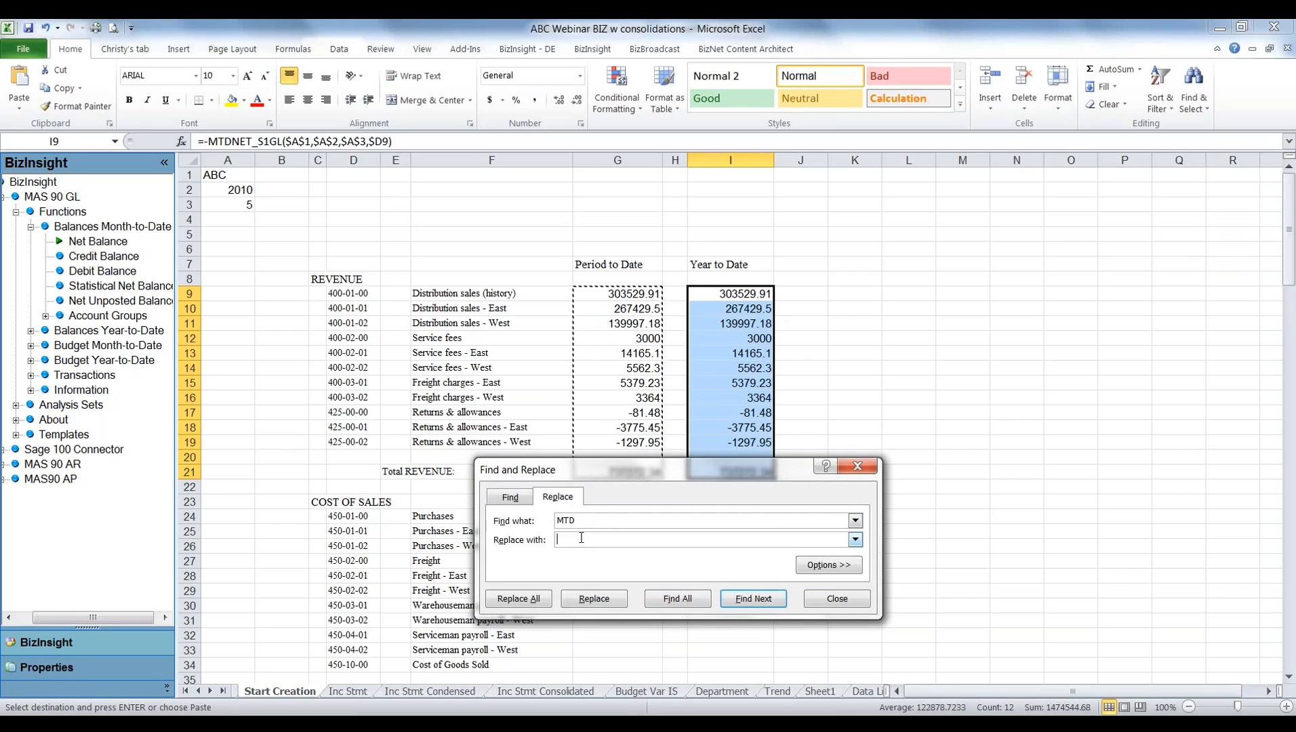
pyautogui.write('D')
pyautogui.click(529, 596)
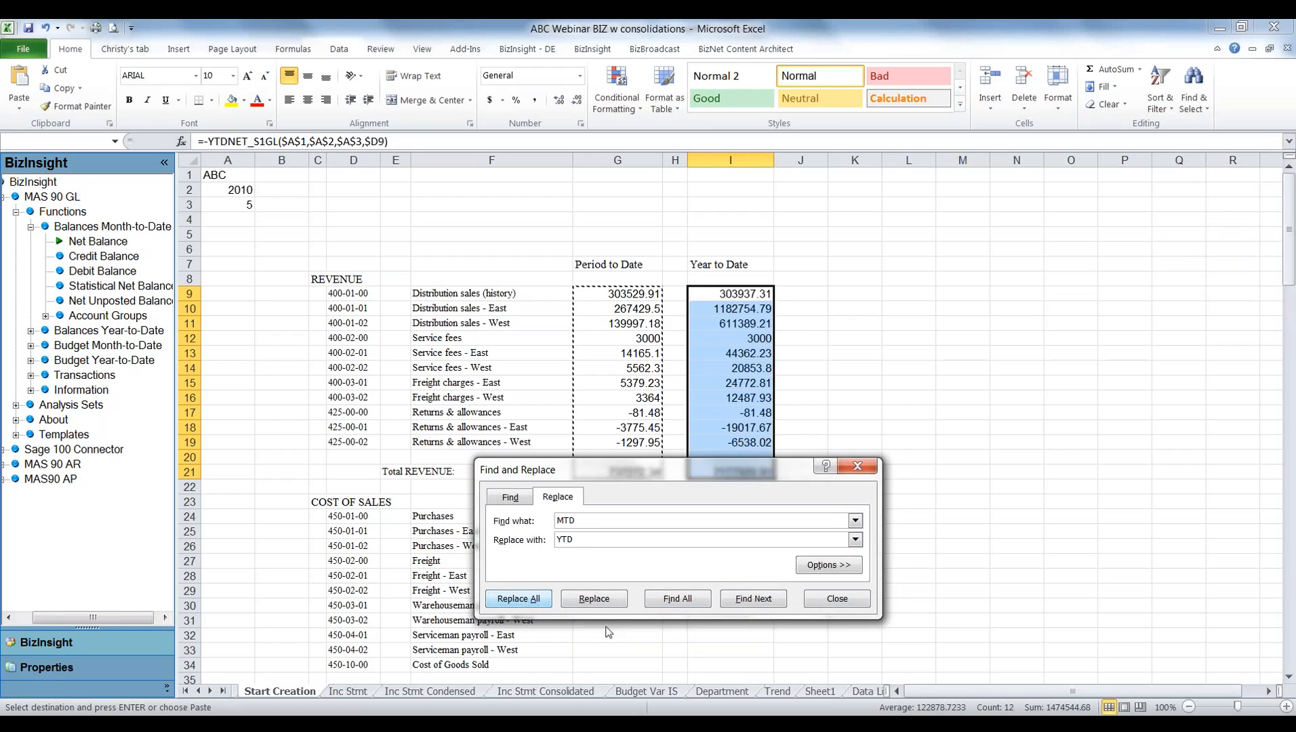
pyautogui.click(648, 417)
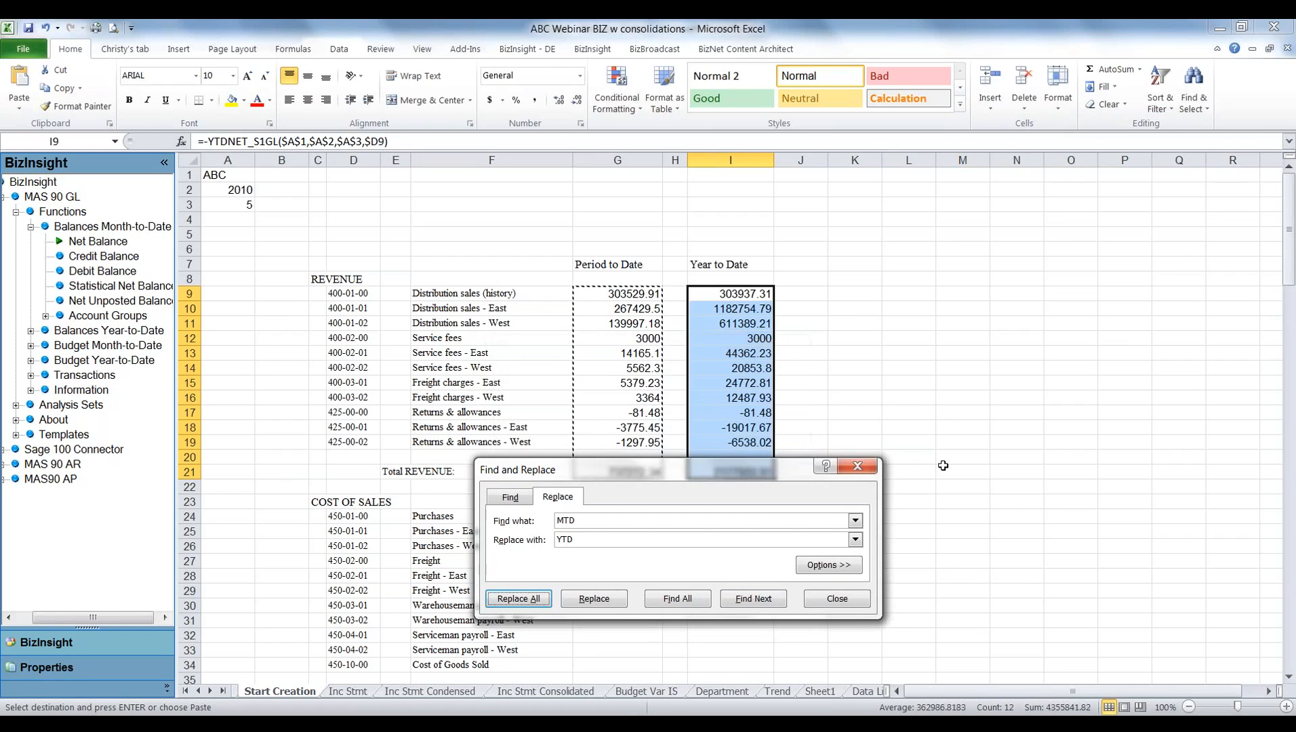
pyautogui.click(838, 599)
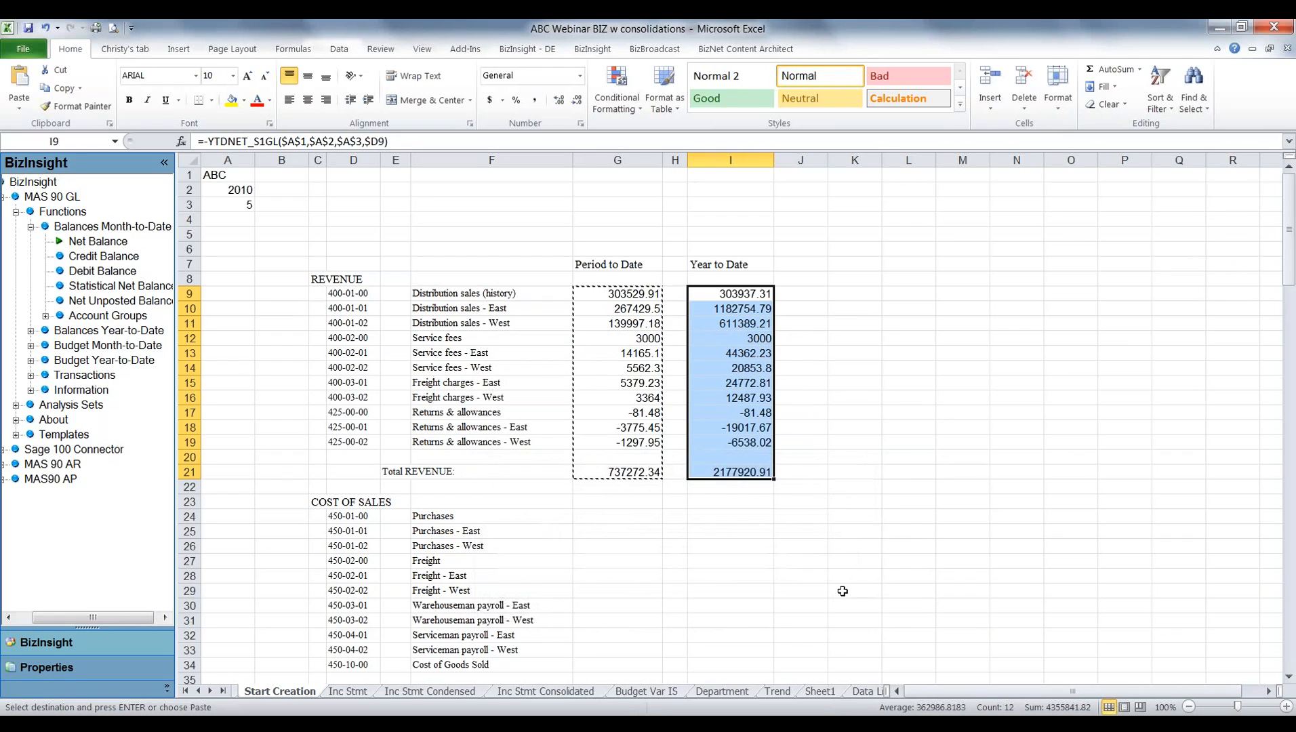
pyautogui.press('Escape')
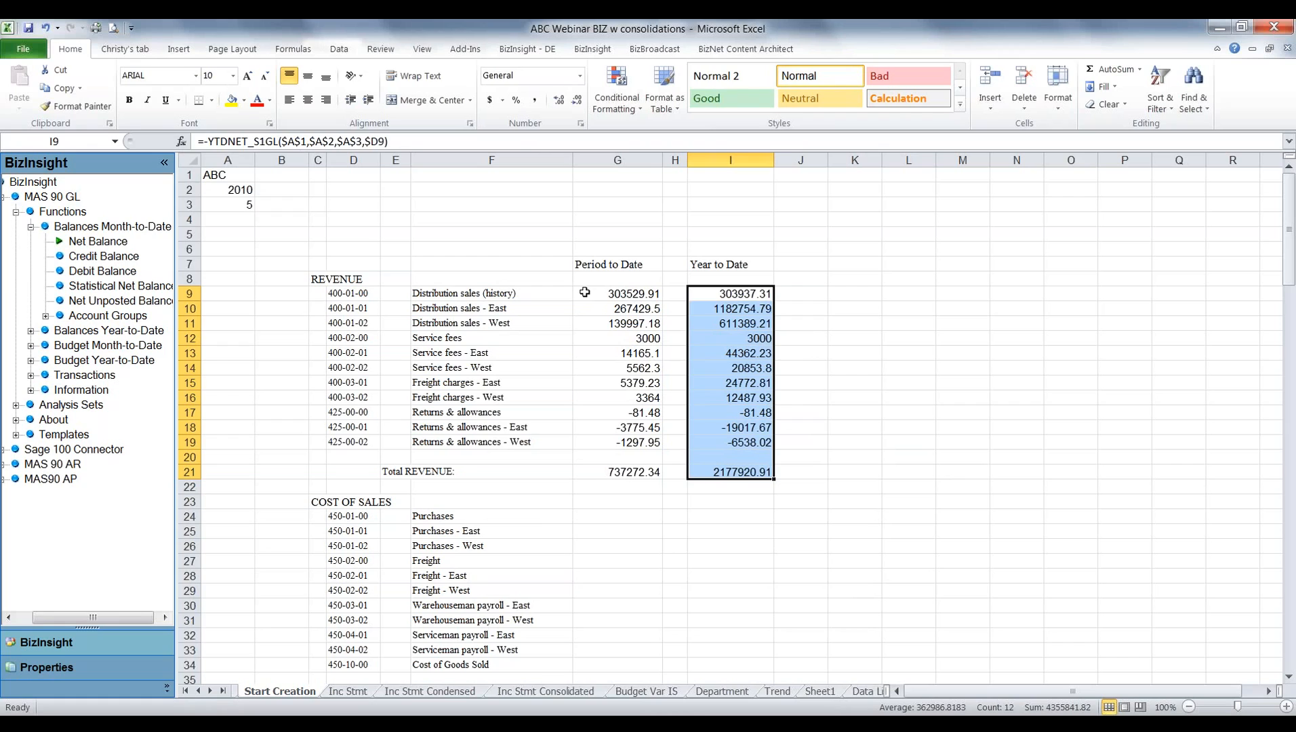
# Format the revenue amounts in G9:I21 as Accounting with 2 decimal places and the $ symbol.
pyautogui.moveTo(584, 292); pyautogui.dragTo(742, 463)
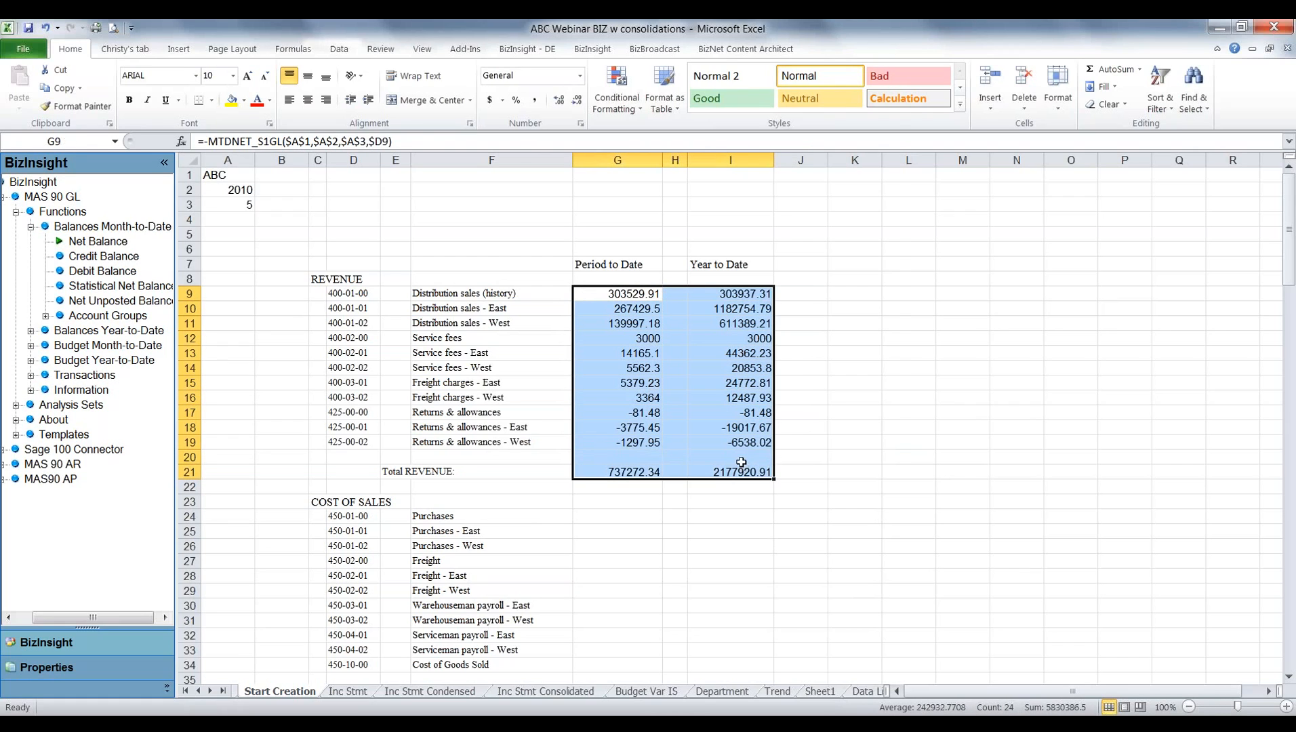
pyautogui.rightClick(742, 463)
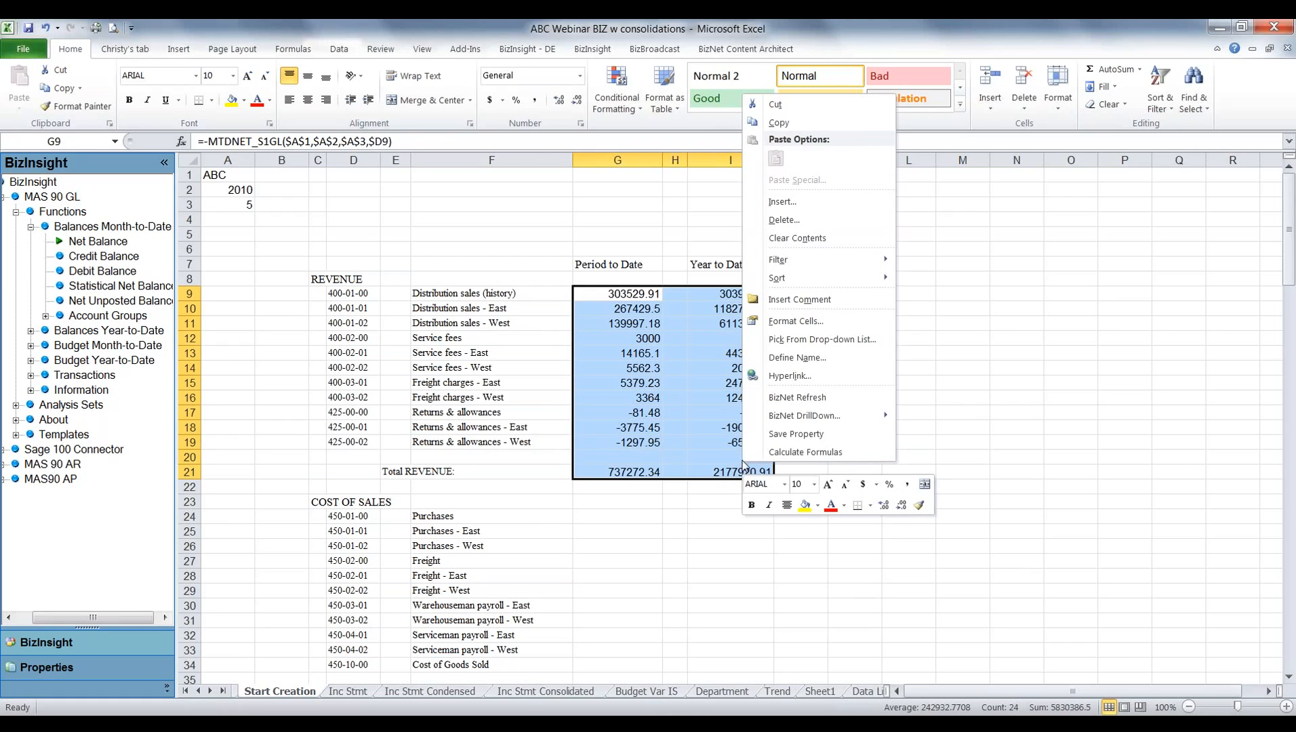
pyautogui.click(790, 322)
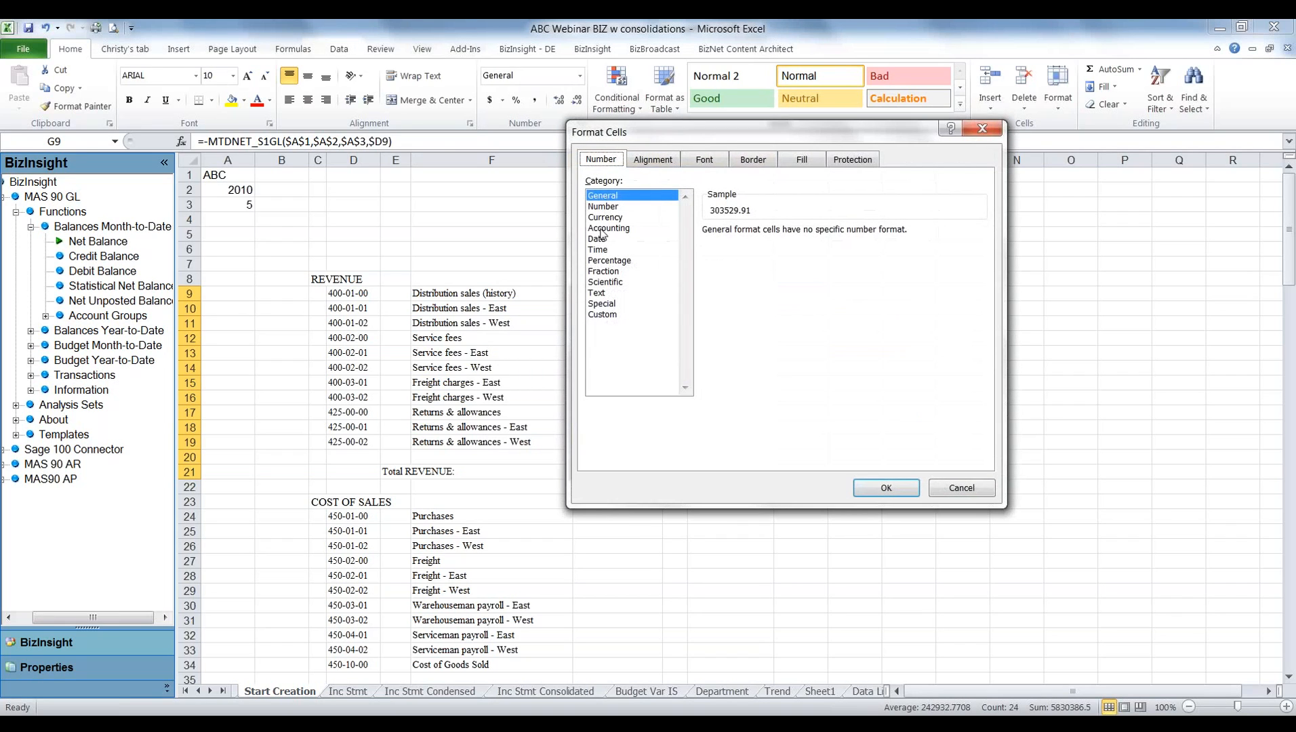
pyautogui.click(625, 228)
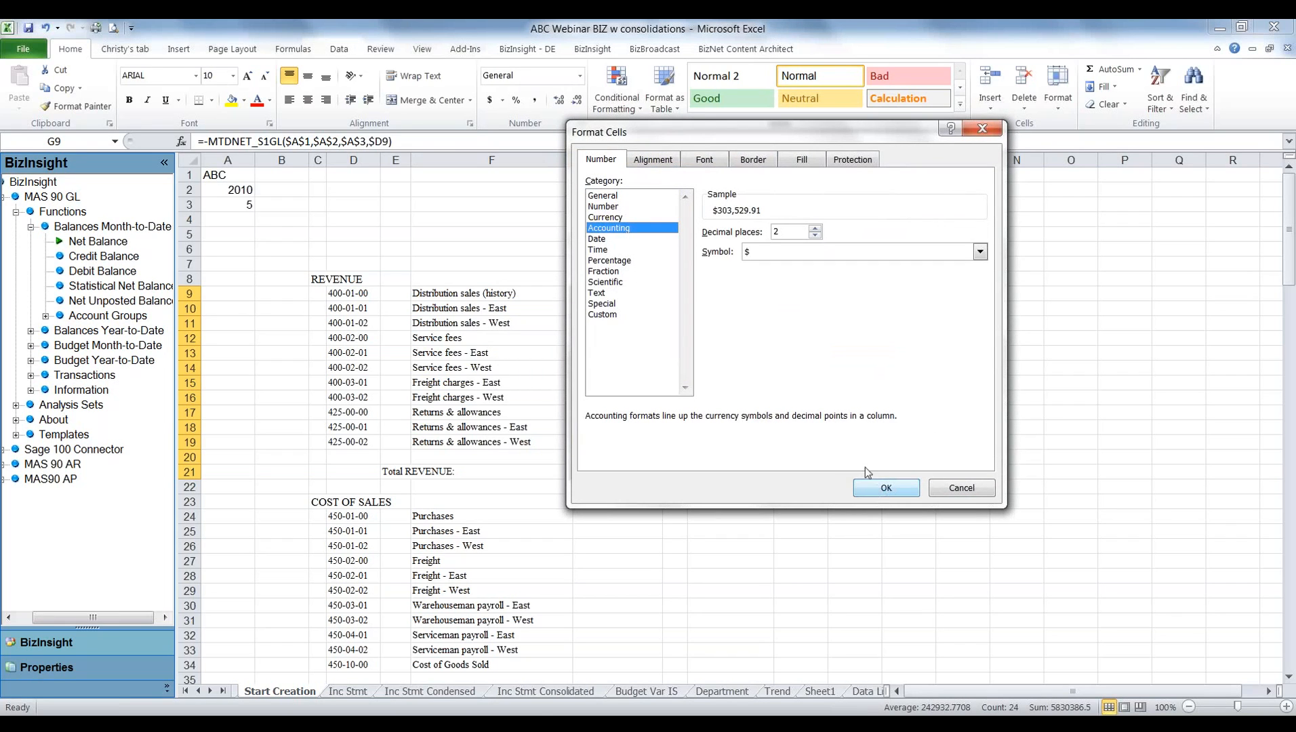
pyautogui.click(883, 486)
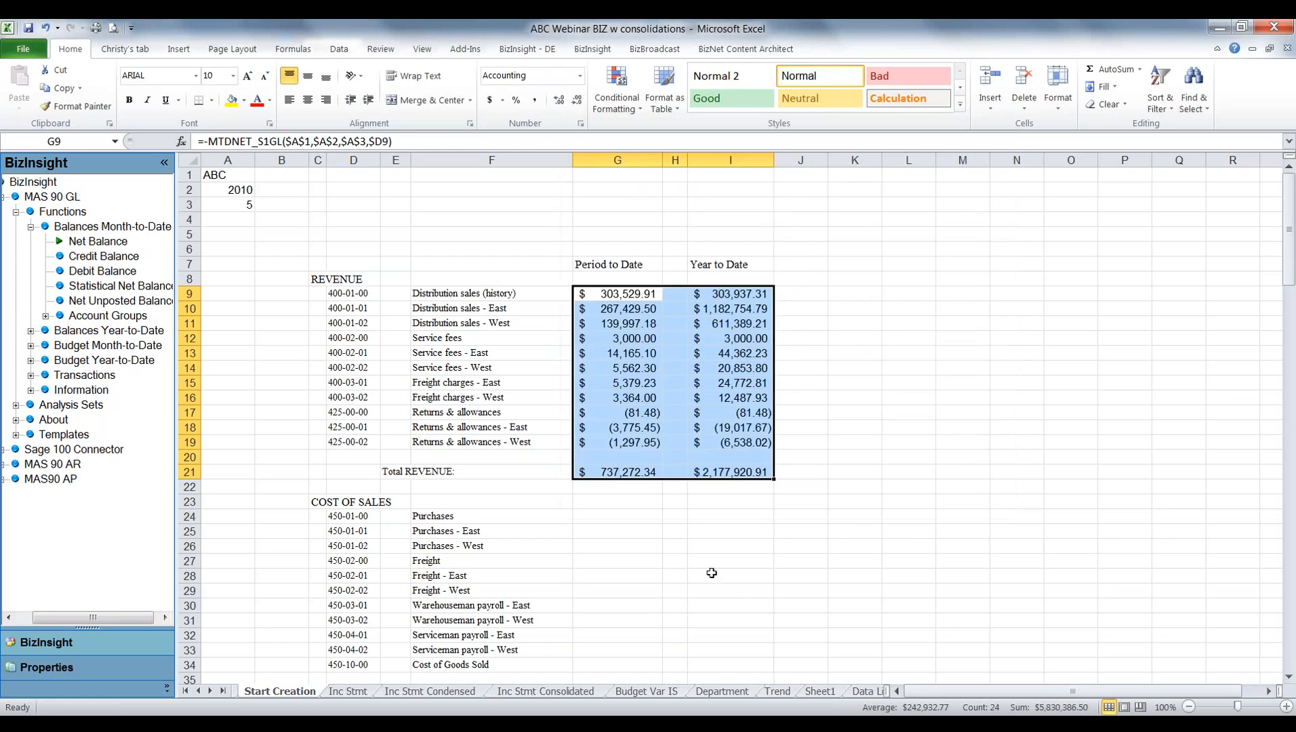
pyautogui.click(731, 575)
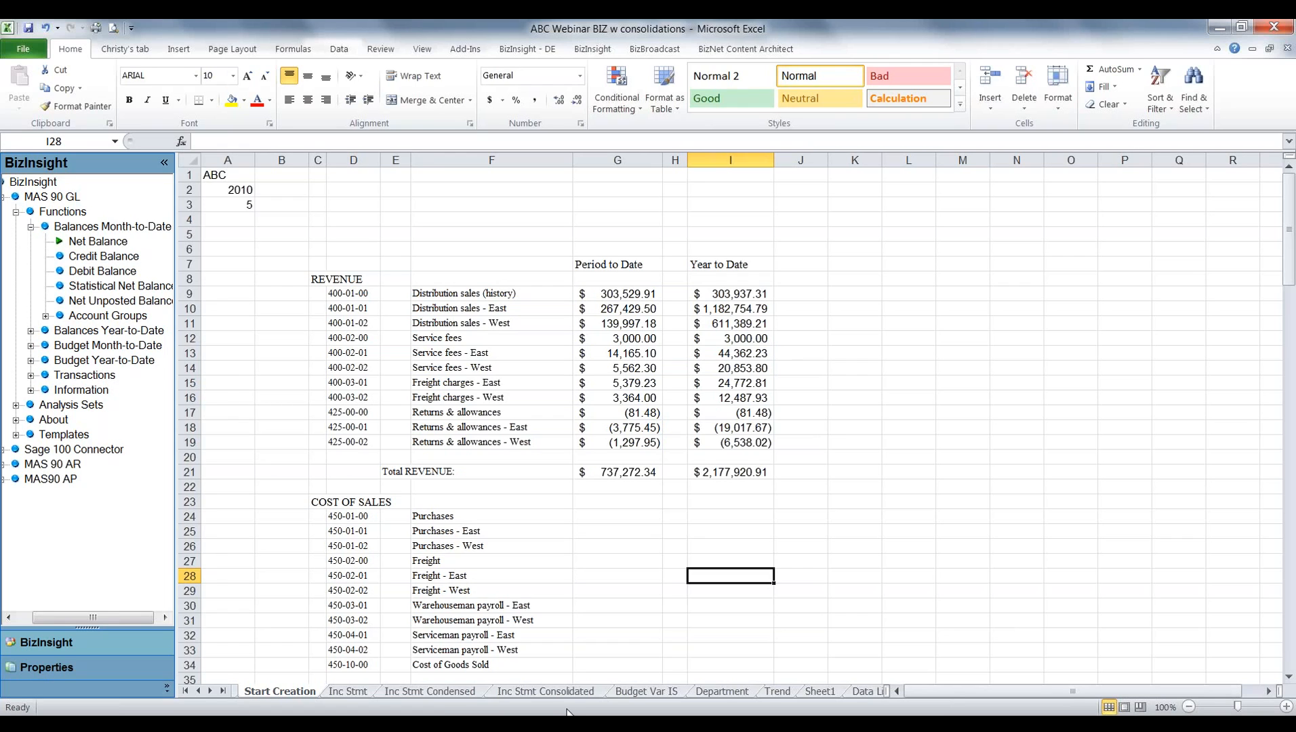
# Open the Inc Stmt sheet and expand its grouped column A and rows 1 to 3.
pyautogui.click(347, 692)
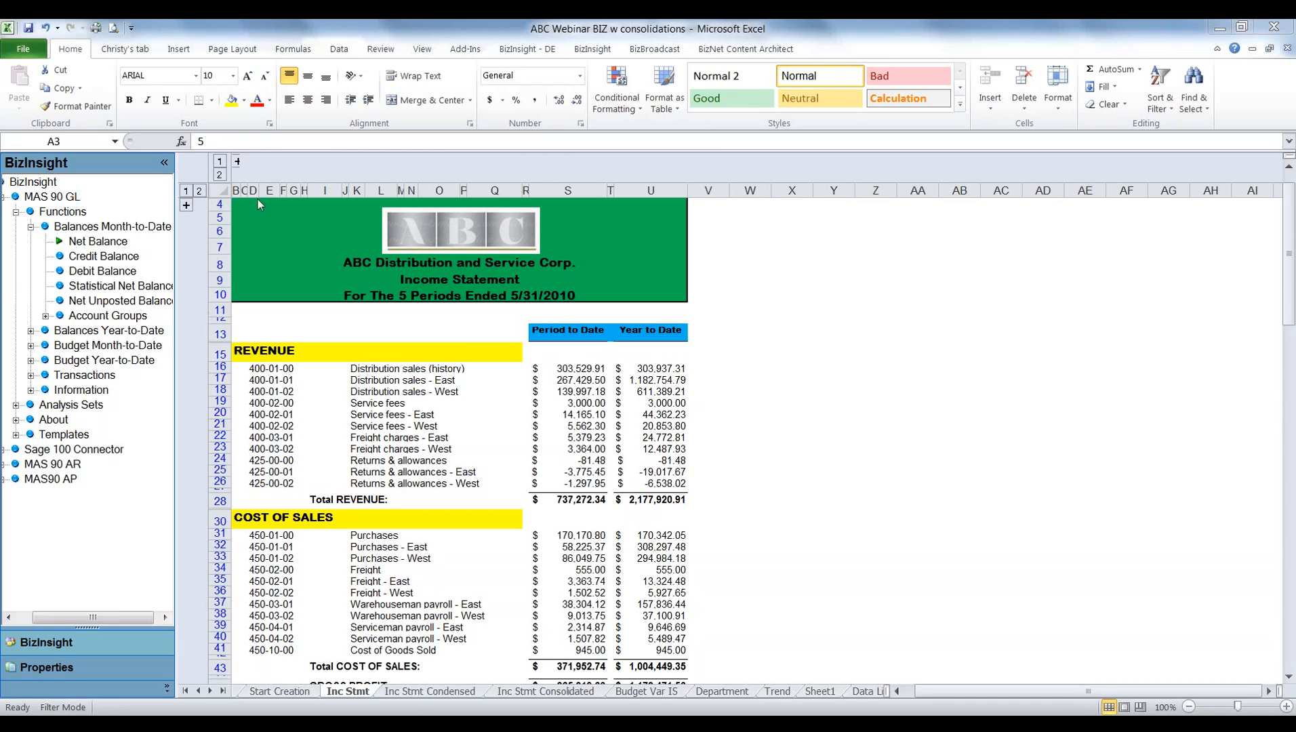
pyautogui.click(235, 163)
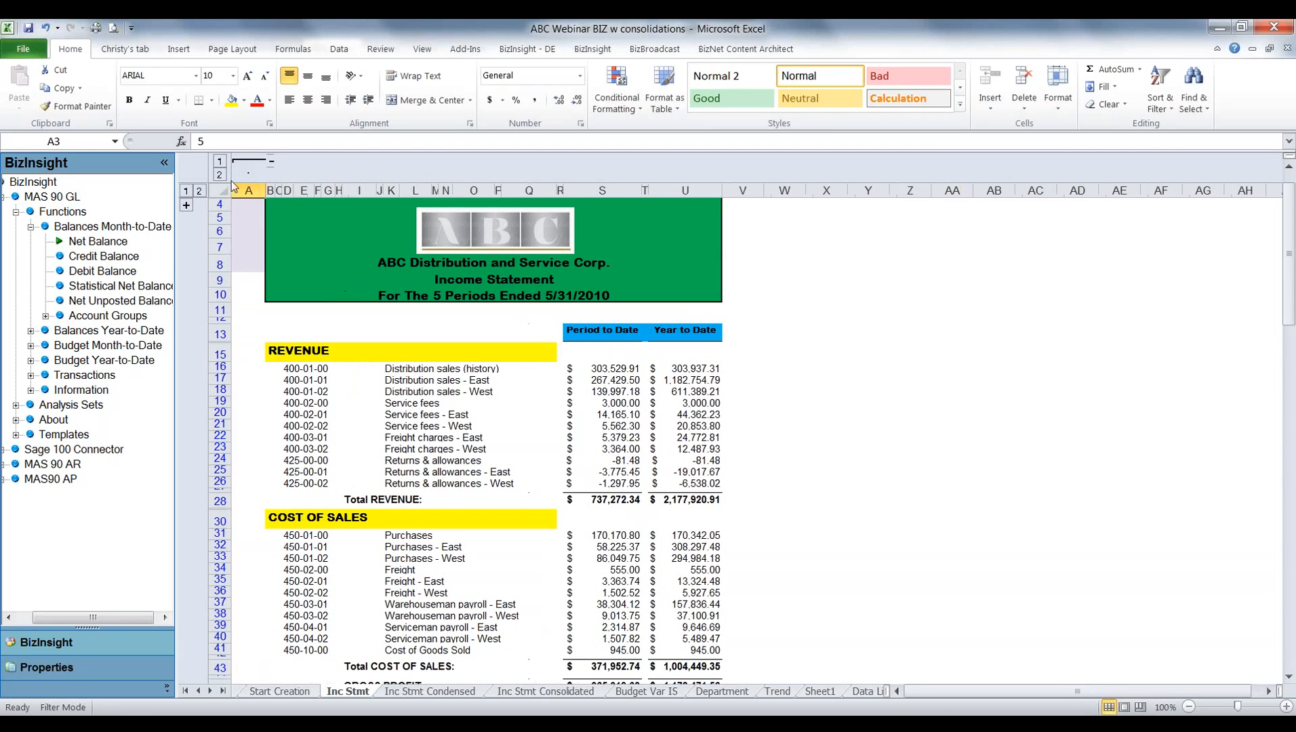
pyautogui.click(186, 206)
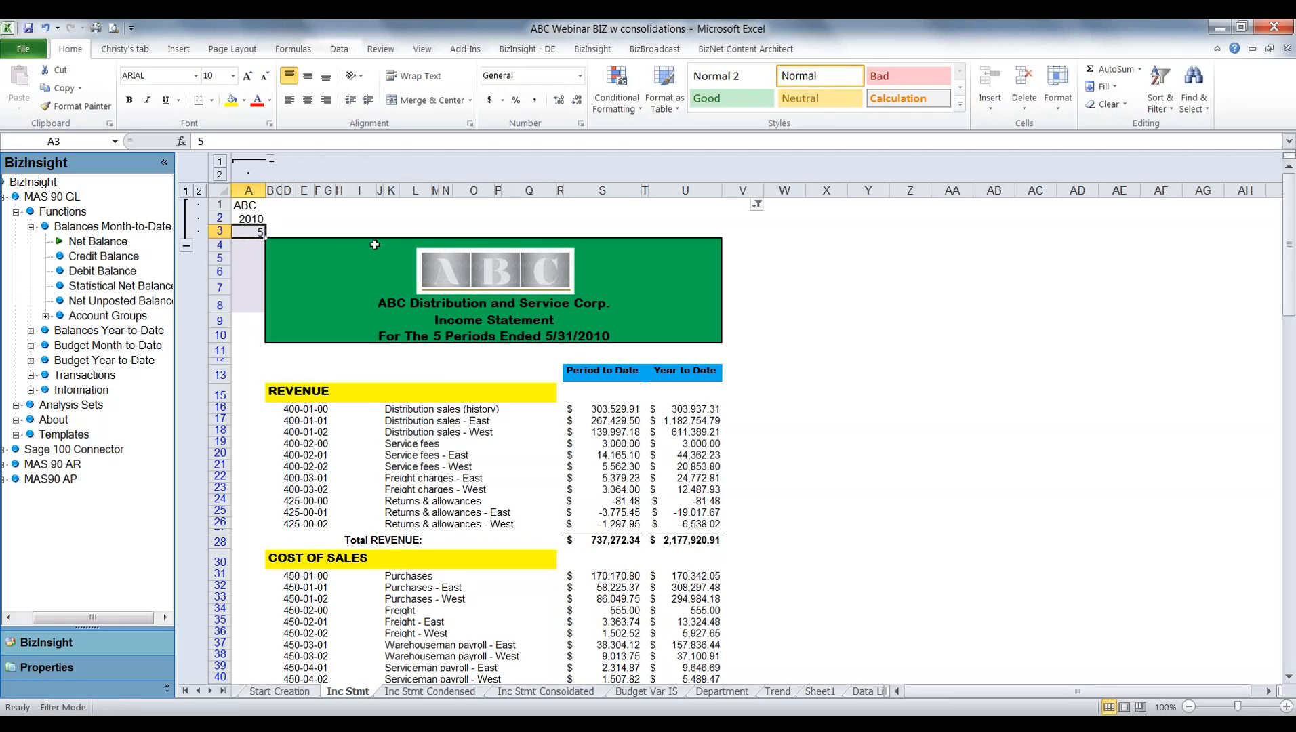
# Run the income statement for period 3 and for period 4 by changing the period in A3.
pyautogui.write('3')
pyautogui.press('Return')
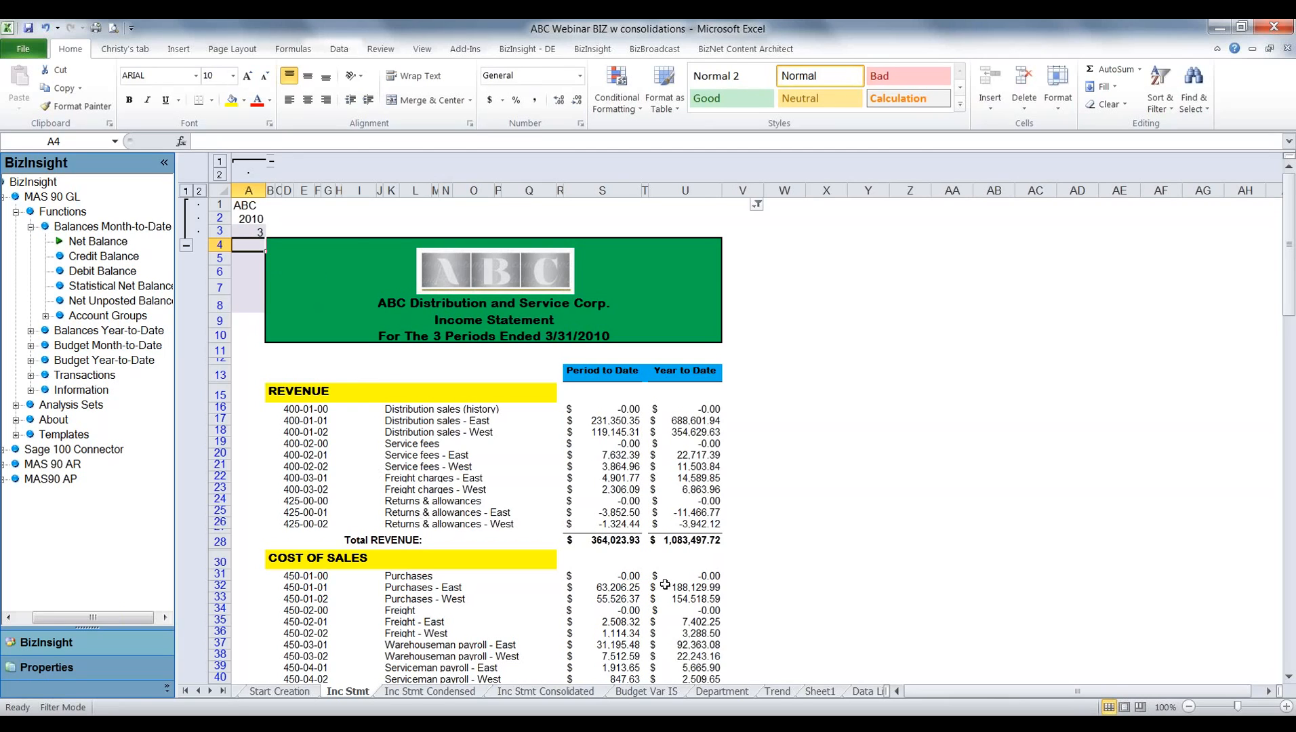
pyautogui.click(258, 233)
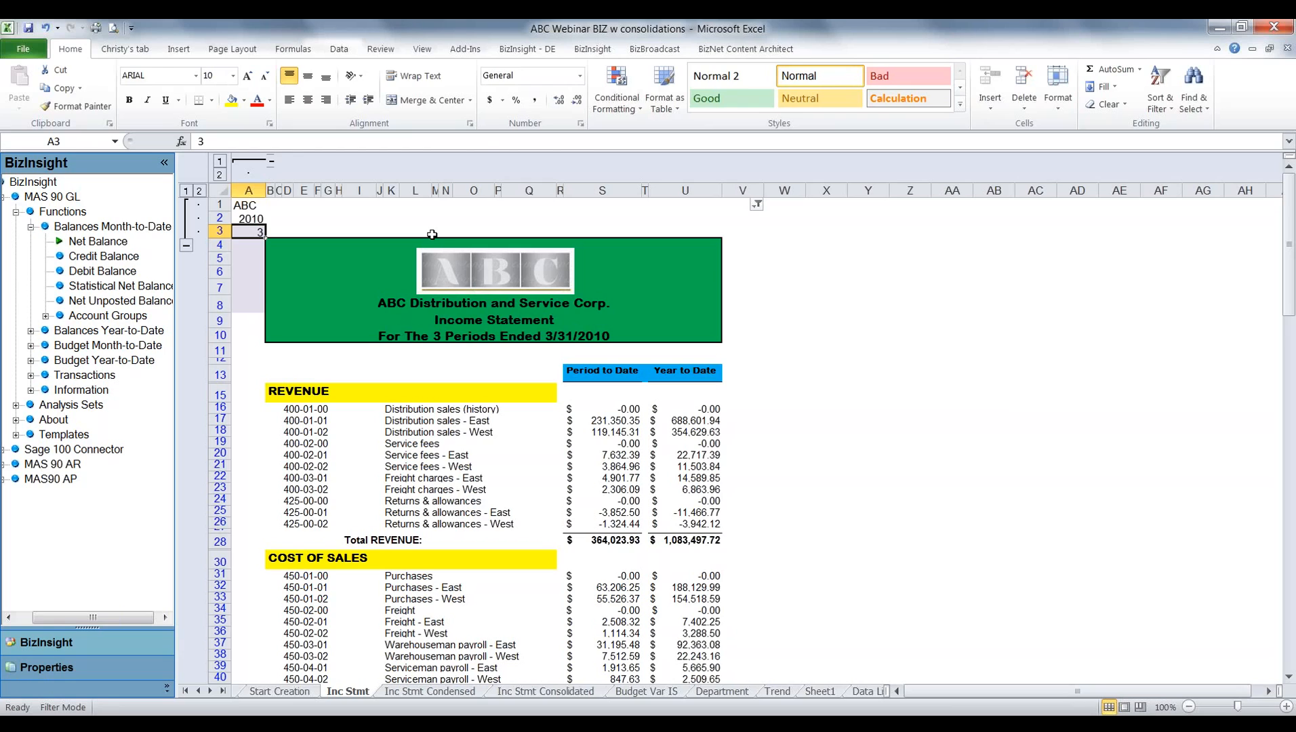
pyautogui.write('4')
pyautogui.press('Return')
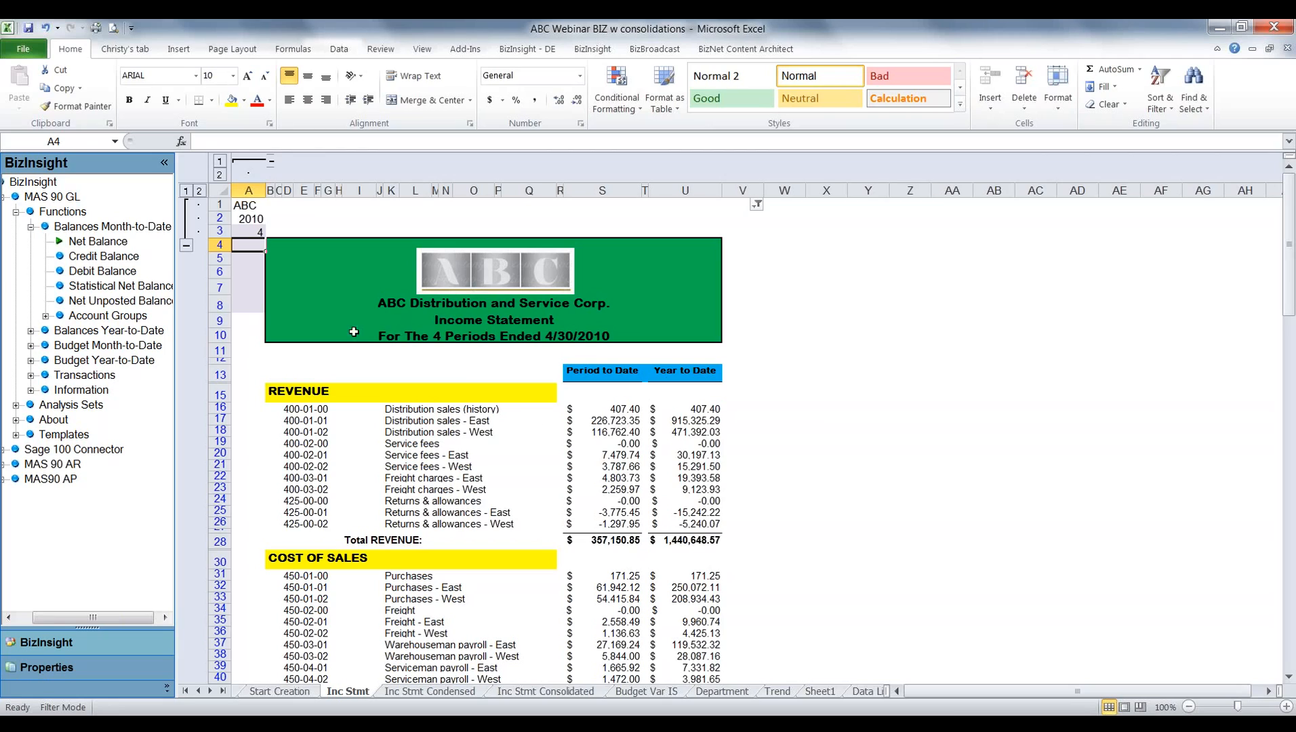
# Set the income statement's period in A3 to 5.
pyautogui.click(245, 231)
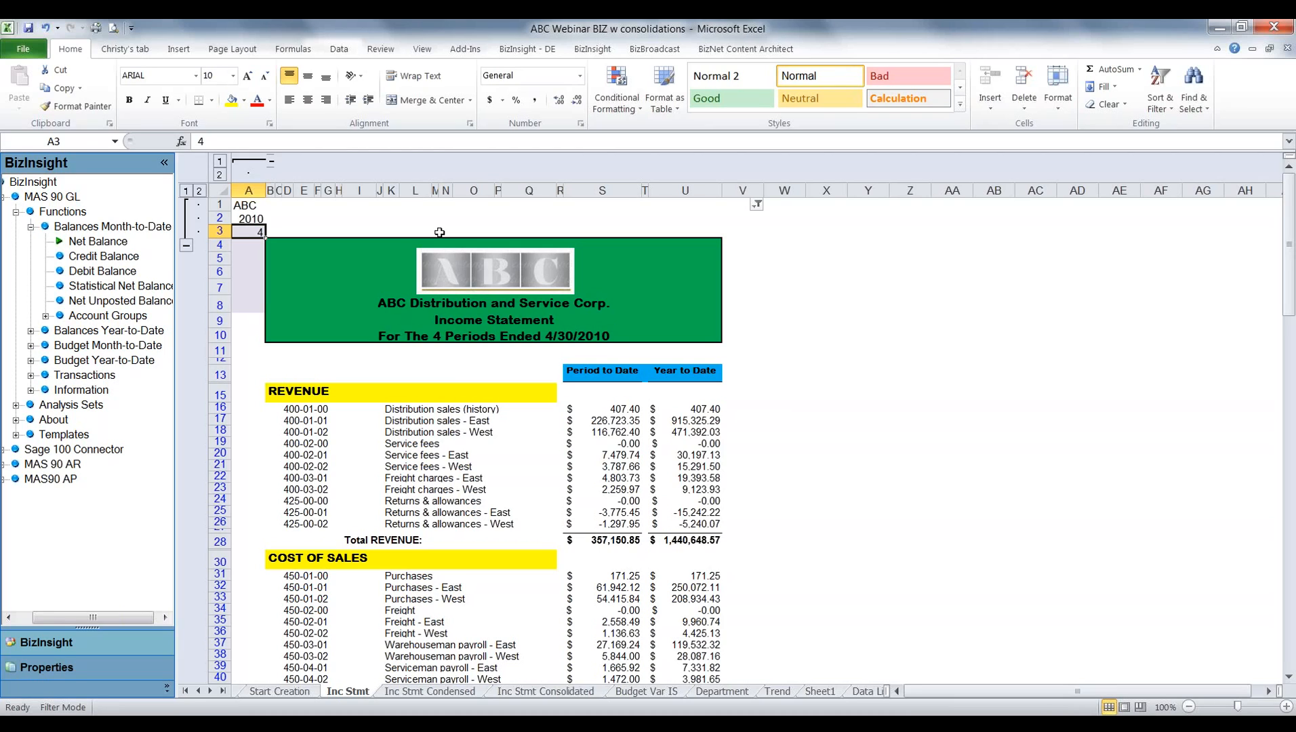
pyautogui.write('5')
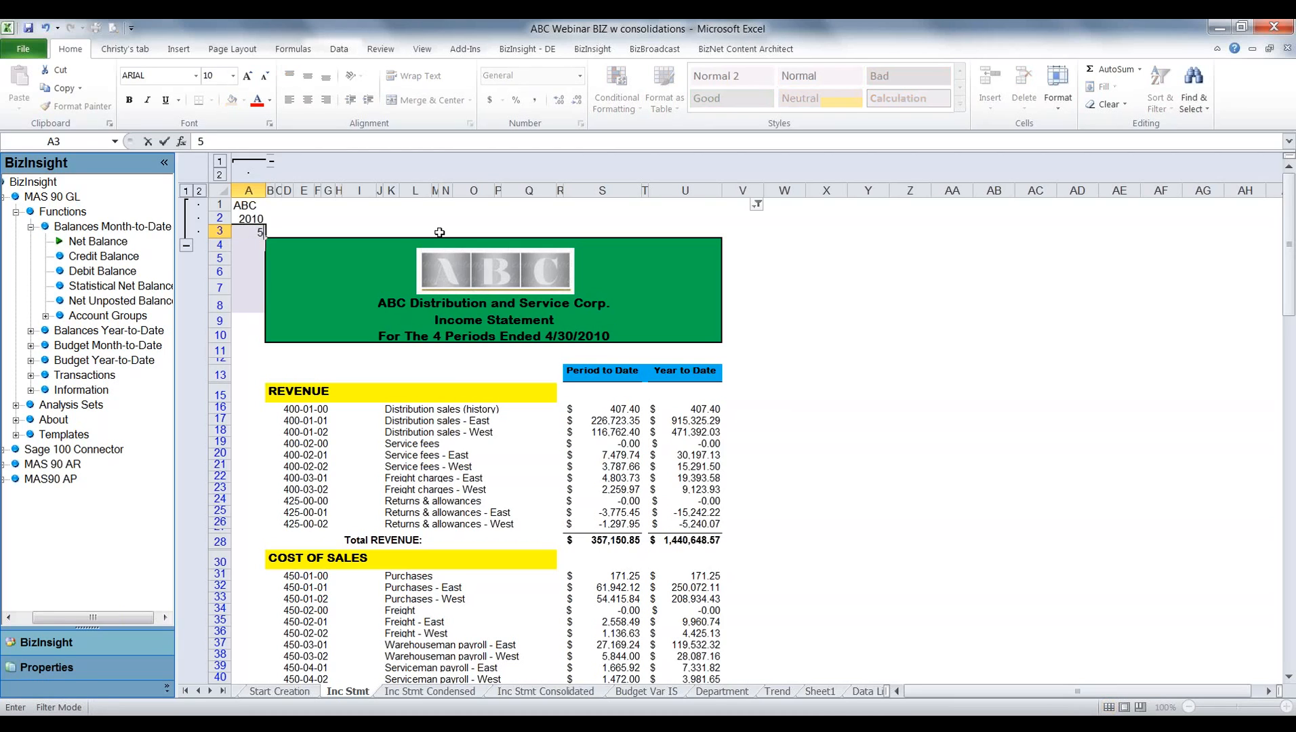
pyautogui.press('Return')
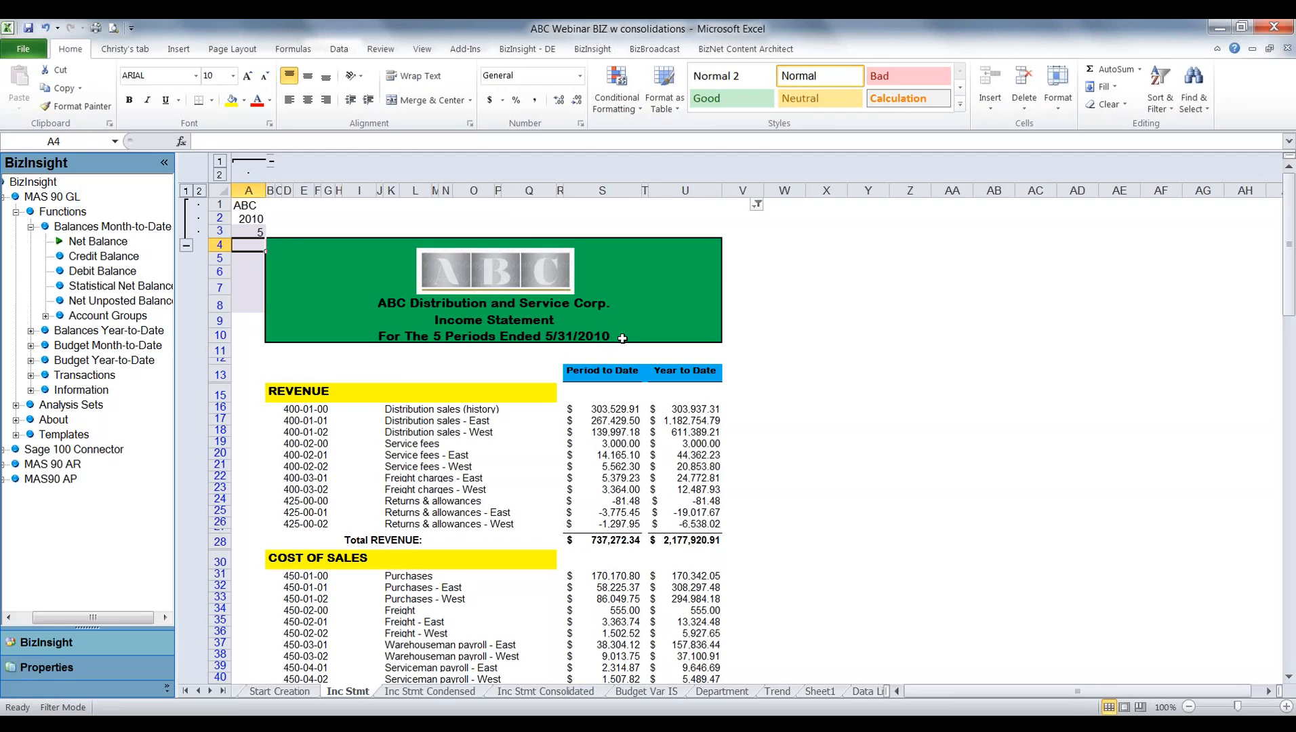
# Switch the period in A3 to 4 and back to 5 to compare the income statement's balances.
pyautogui.click(249, 231)
pyautogui.write('4')
pyautogui.press('Return')
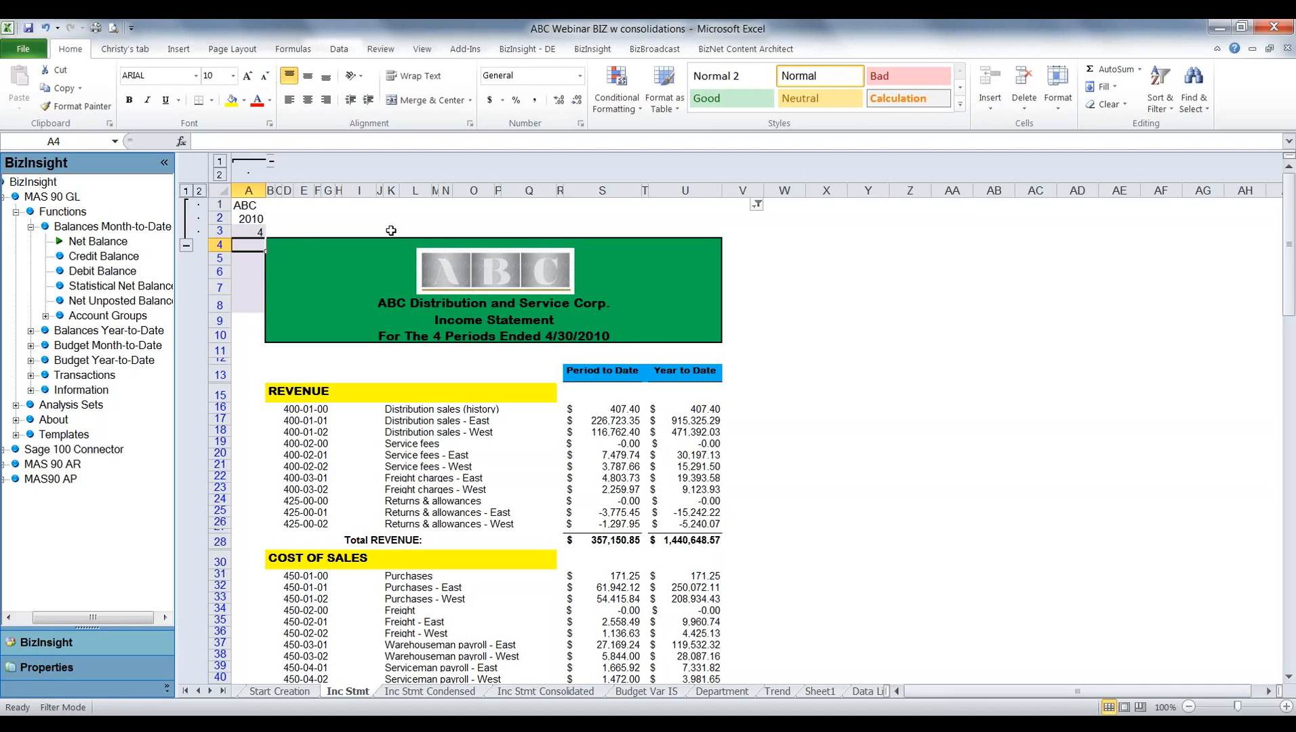
pyautogui.press('Up')
pyautogui.write('5')
pyautogui.press('Return')
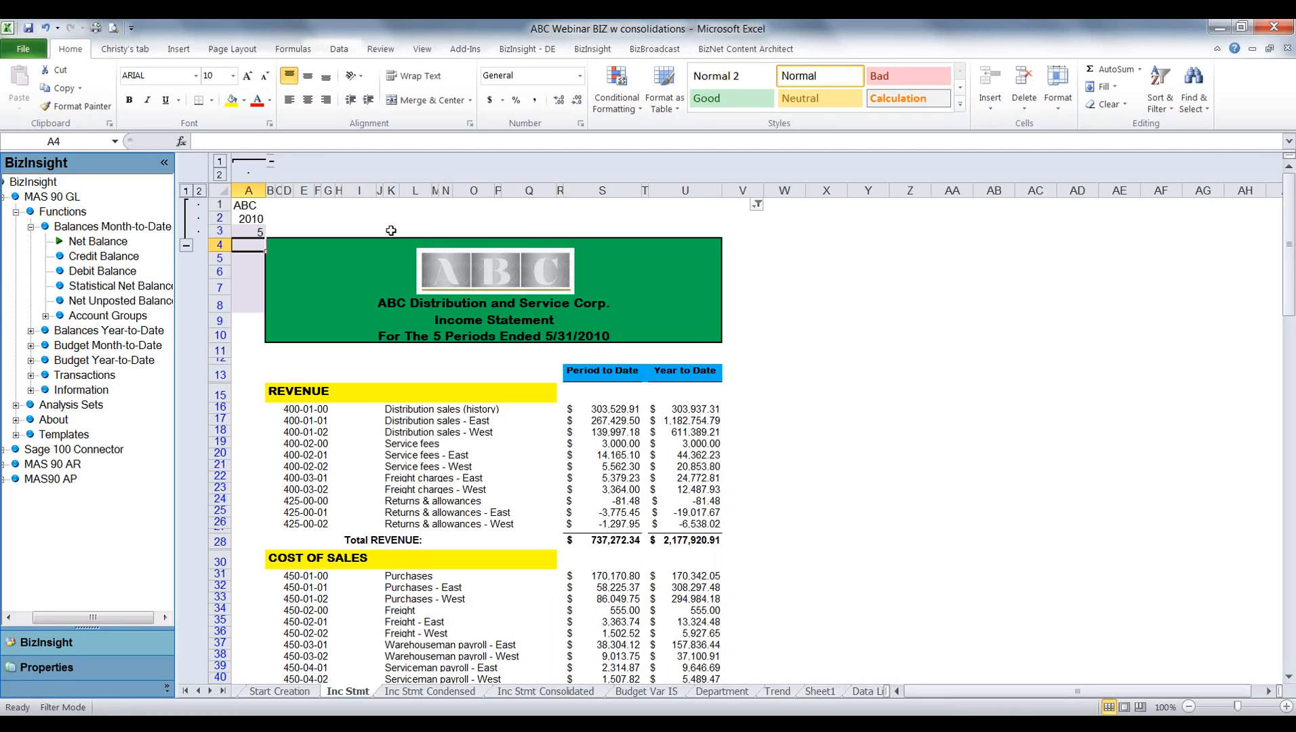
# Collapse the grouped column A and rows 1 to 3 on the Inc Stmt sheet.
pyautogui.click(271, 165)
pyautogui.click(185, 244)
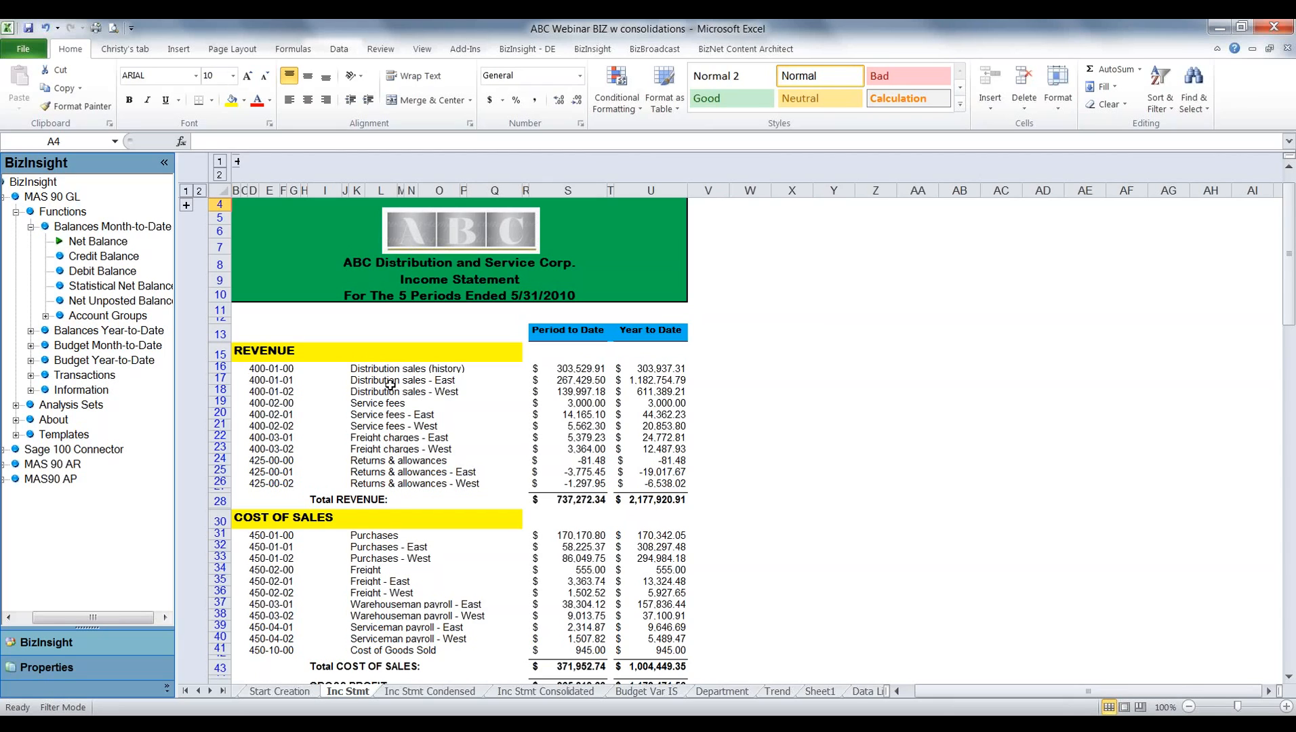
# Examine the wildcard account entry for Distribution Sales in A16 of the Inc Stmt Condensed sheet.
pyautogui.click(434, 691)
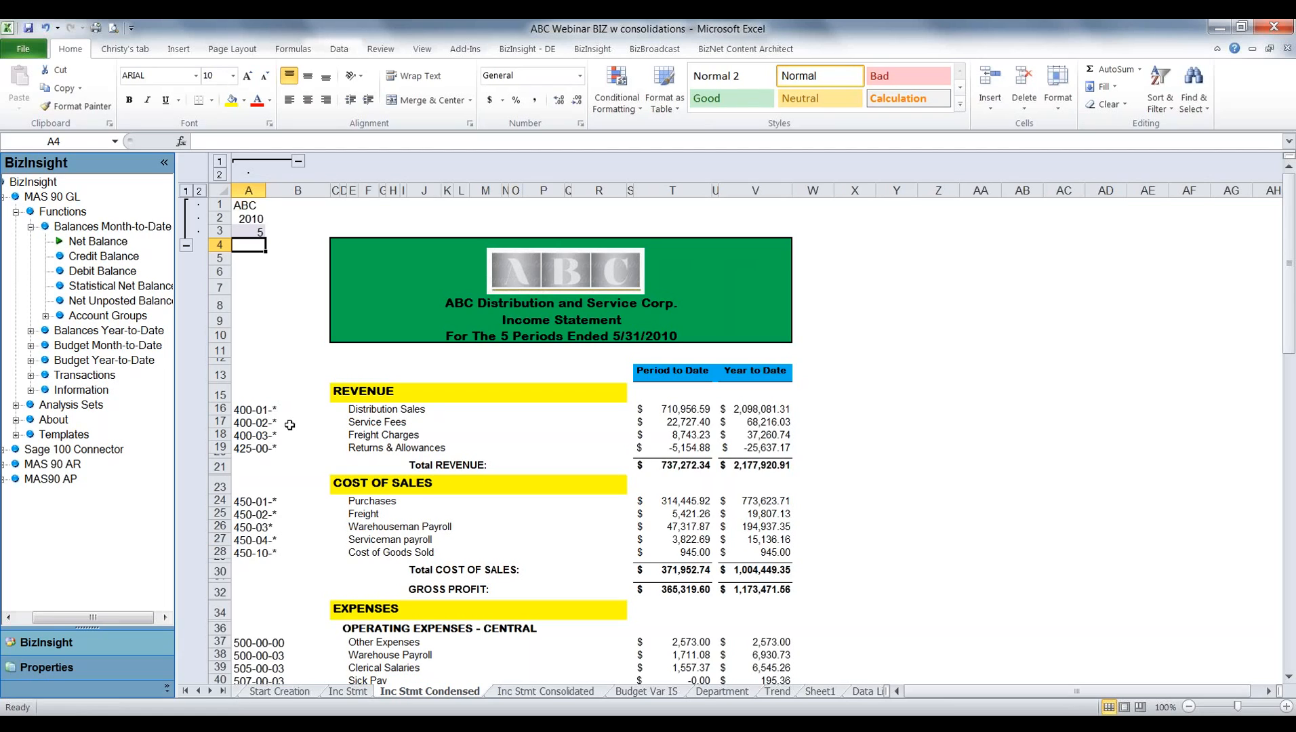
pyautogui.click(241, 410)
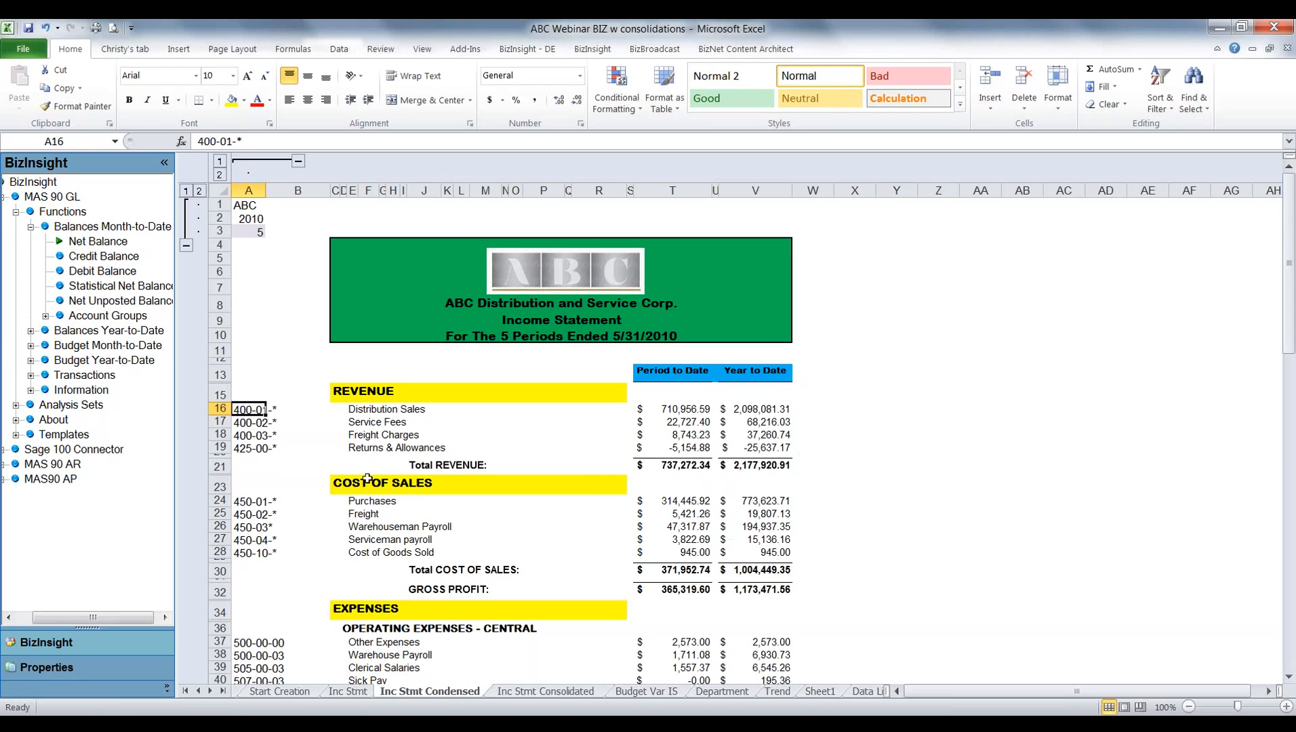
# On the Inc Stmt Consolidated sheet, expand the grouped rows 1 to 3 and grouped columns A to F.
pyautogui.click(528, 691)
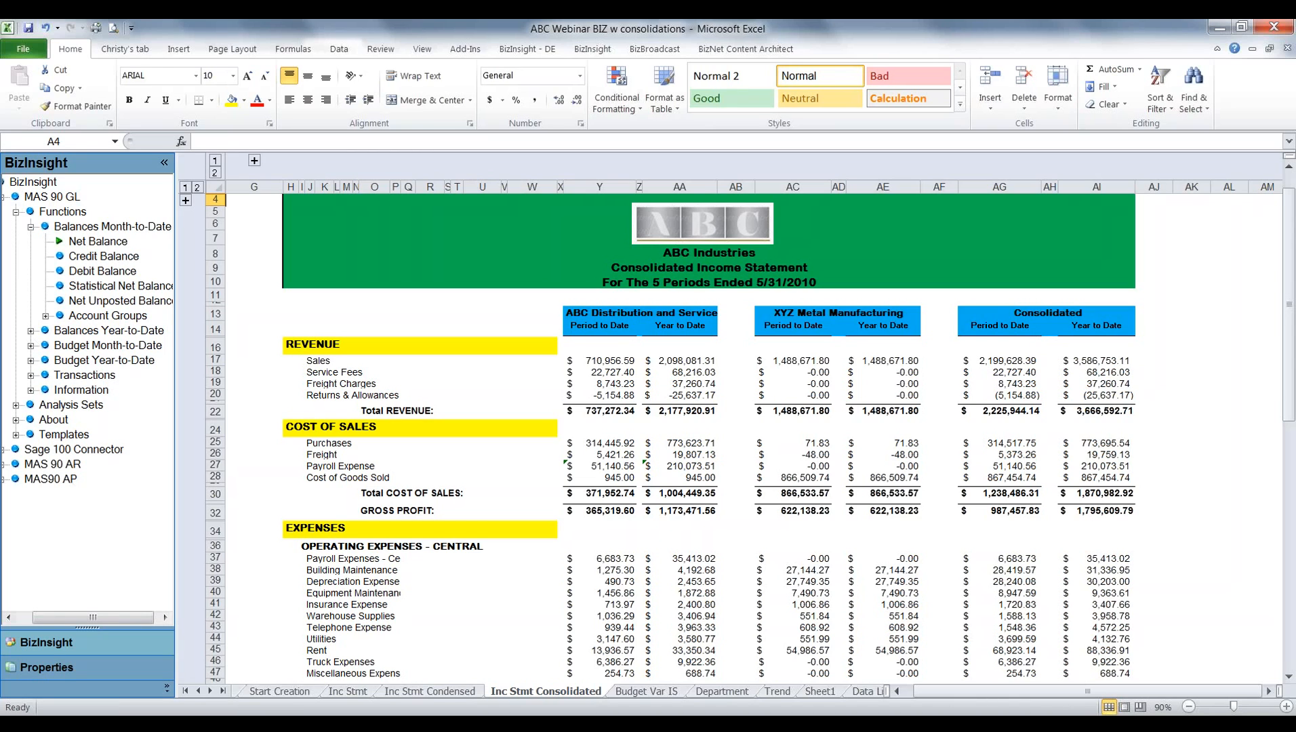
pyautogui.click(185, 202)
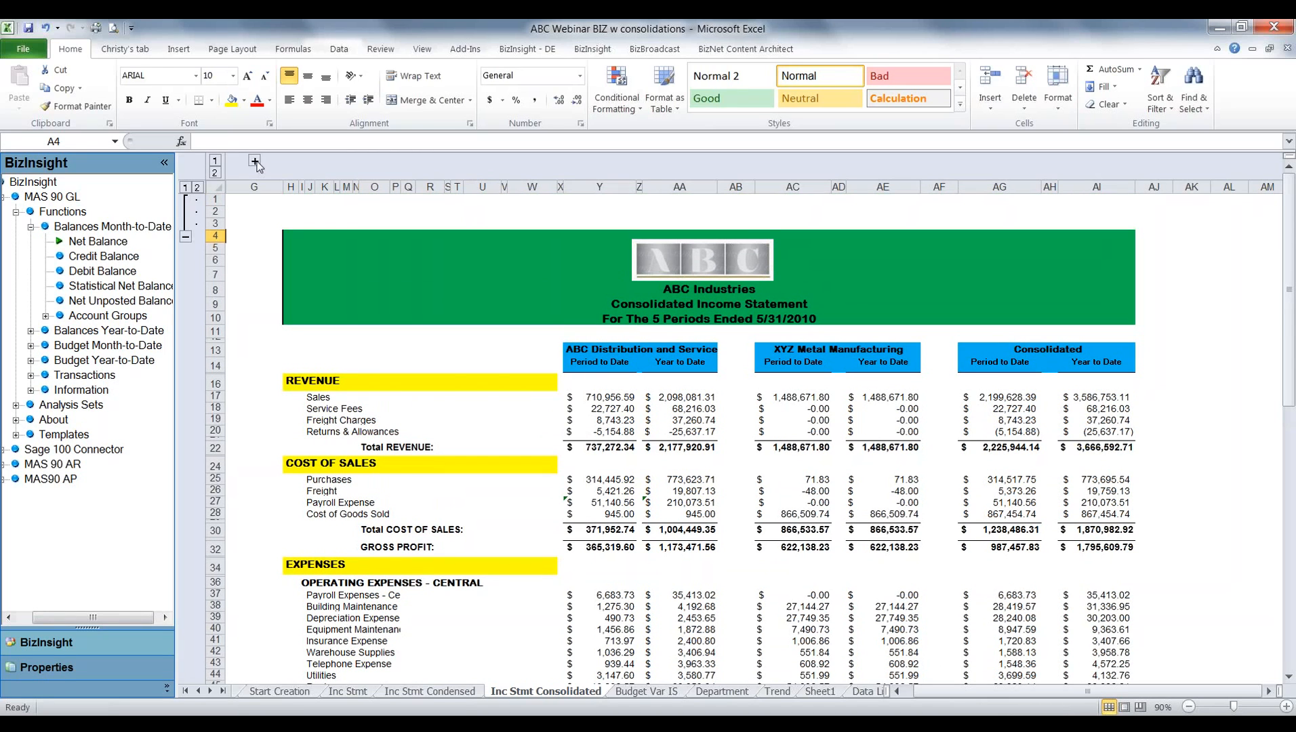
pyautogui.click(255, 161)
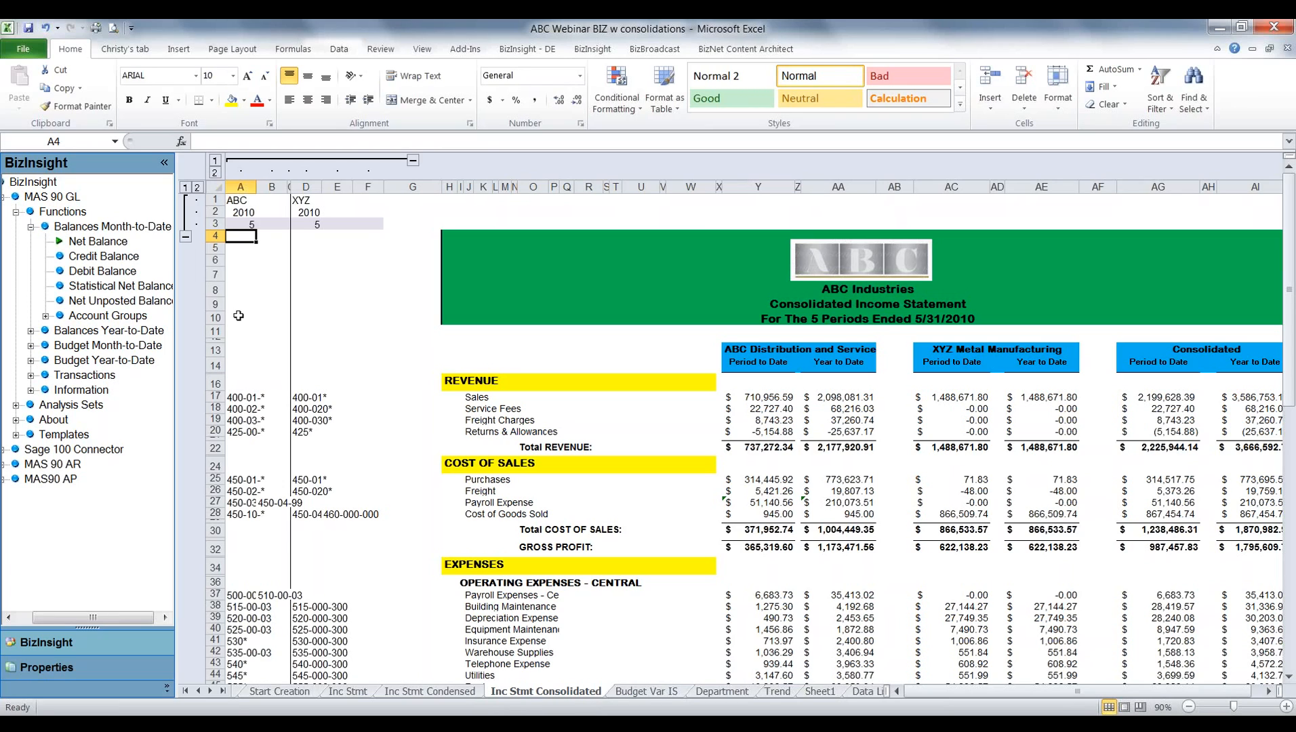
# Run the consolidated income statement for period 6 by changing A3, and set the period back to 5.
pyautogui.click(261, 225)
pyautogui.click(245, 226)
pyautogui.write('6')
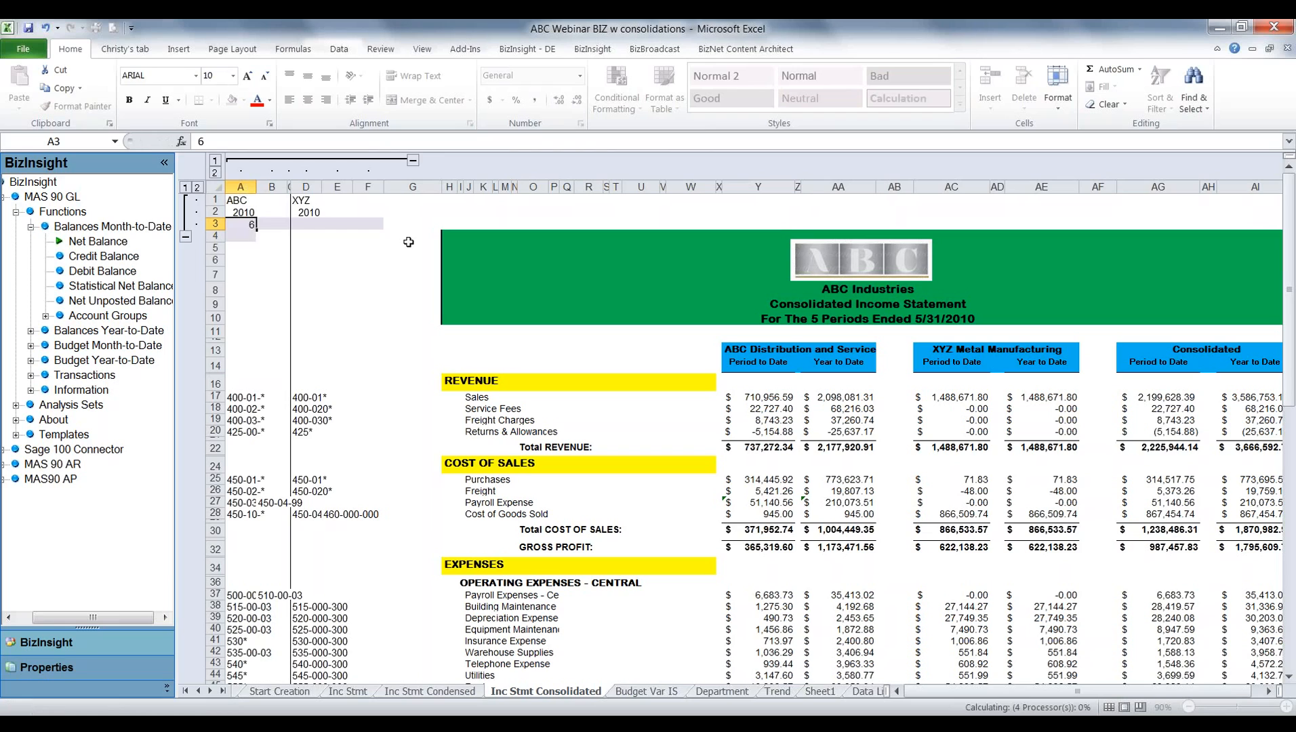
pyautogui.press('Return')
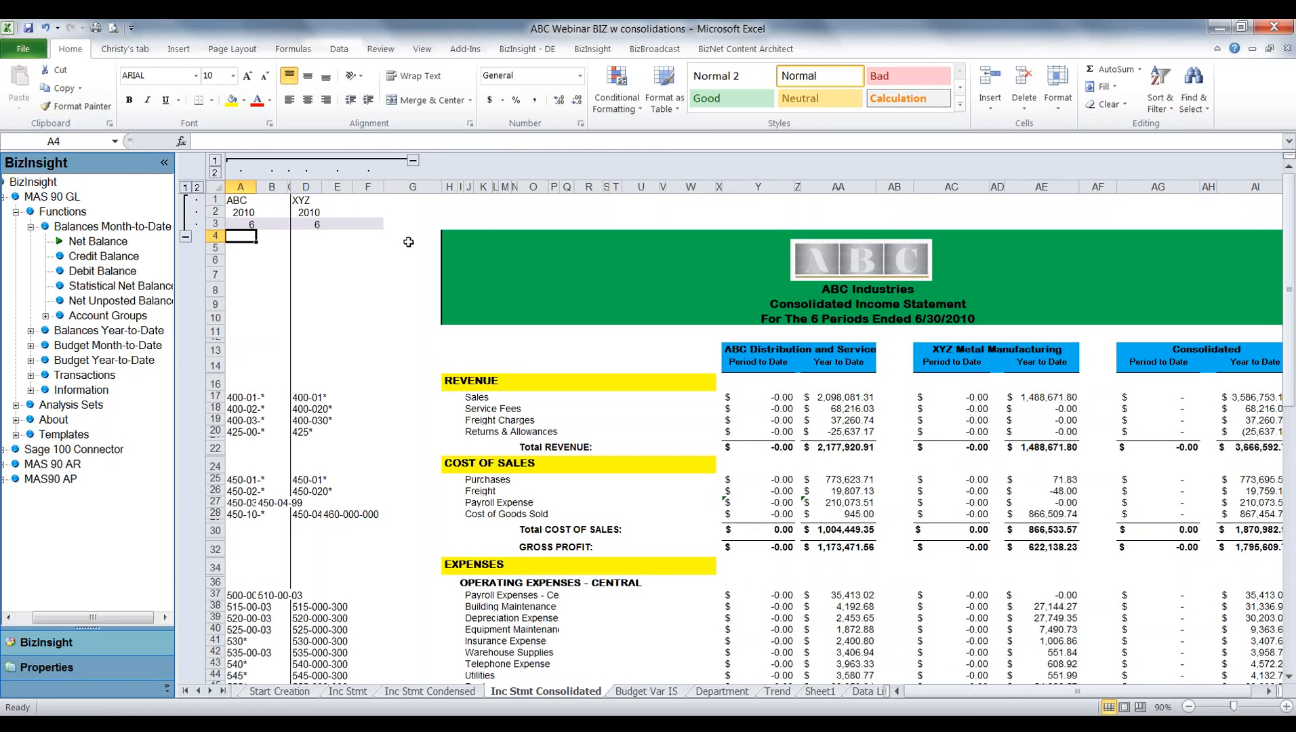
pyautogui.click(255, 225)
pyautogui.write('5')
pyautogui.press('Return')
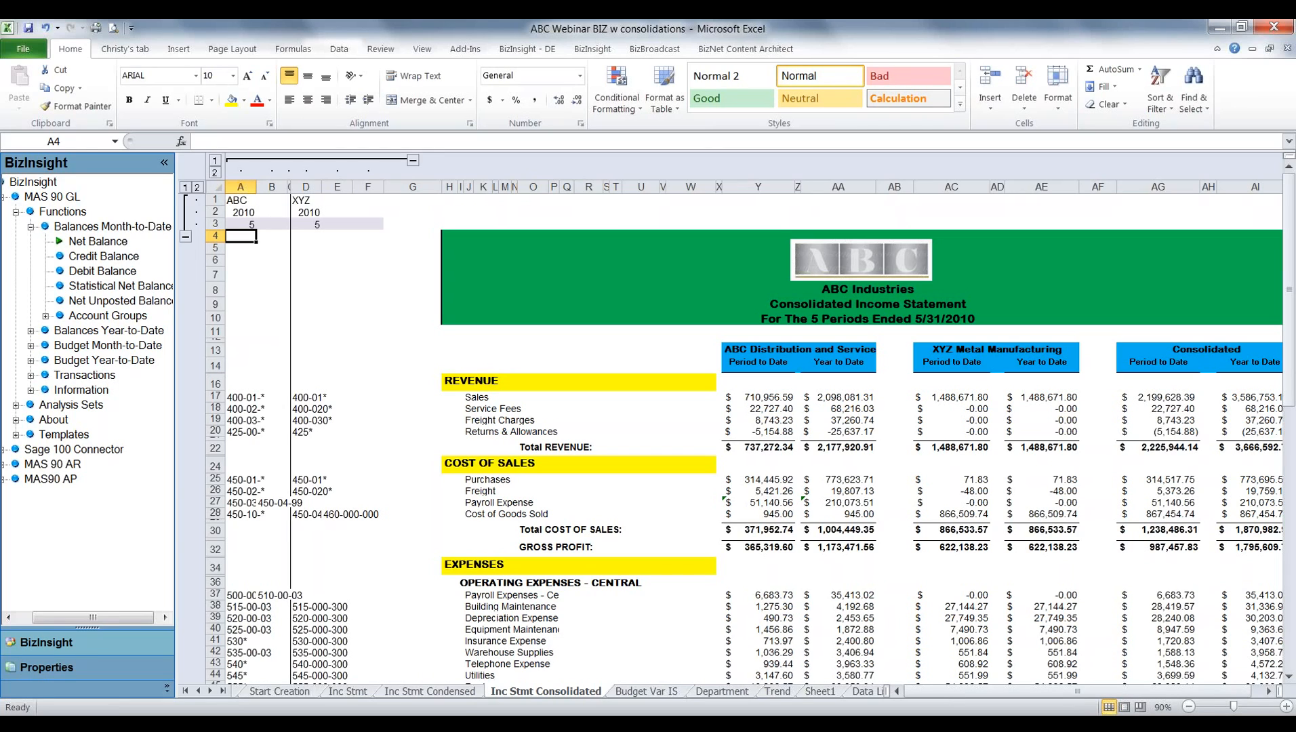
# Switch the consolidated statement's period in A3 to 4 and back to 5 to compare both companies' balances.
pyautogui.click(249, 225)
pyautogui.write('4')
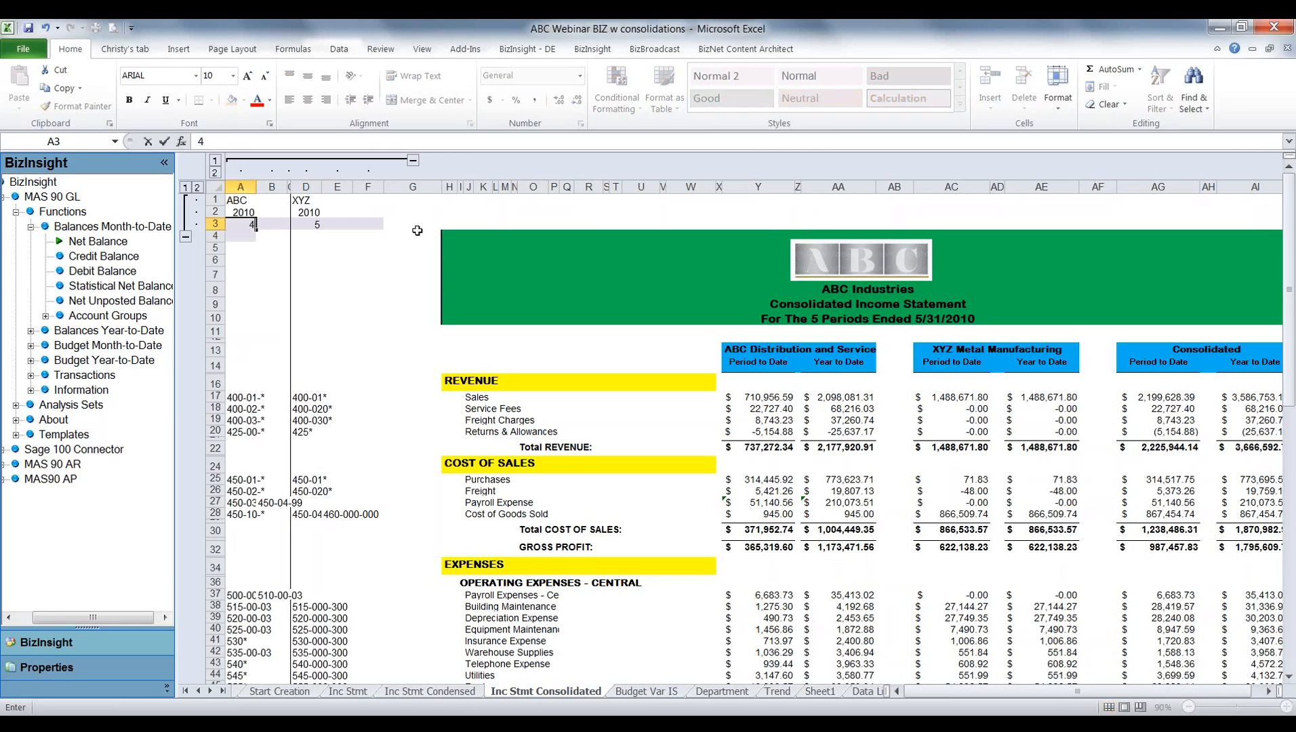
pyautogui.press('Return')
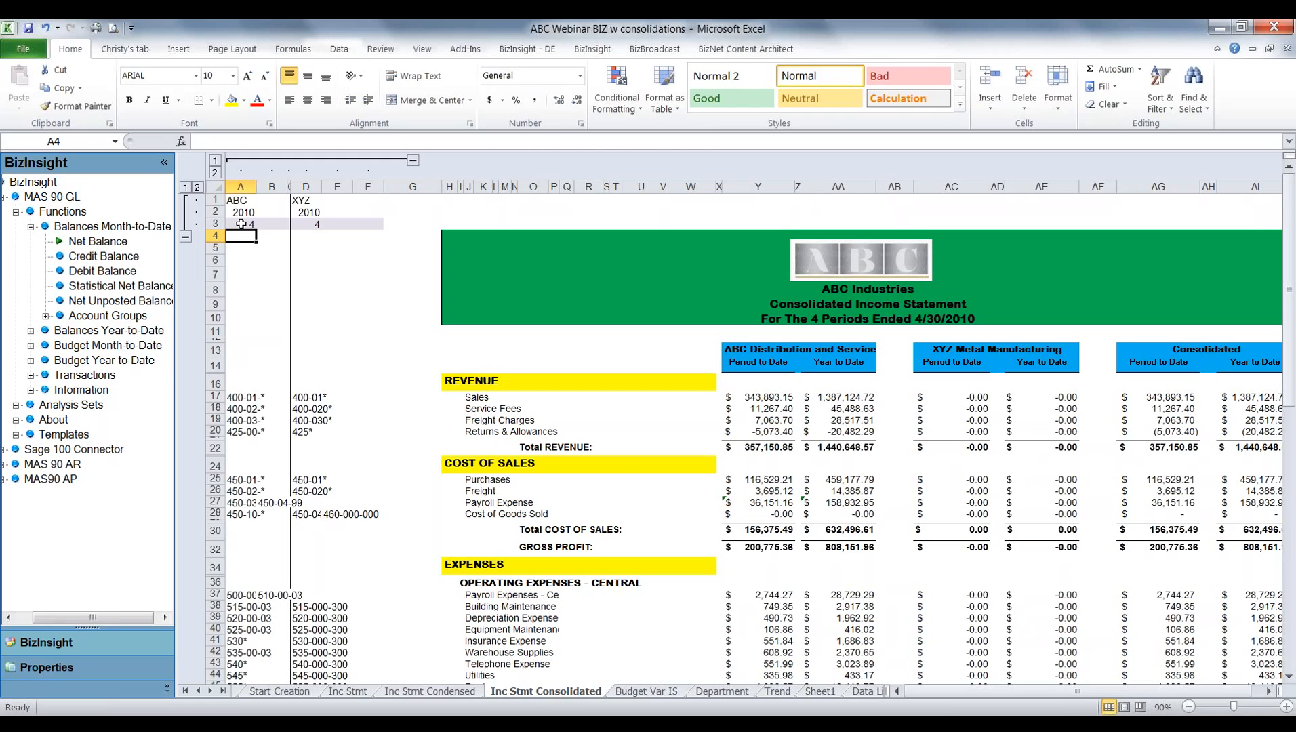
pyautogui.click(241, 224)
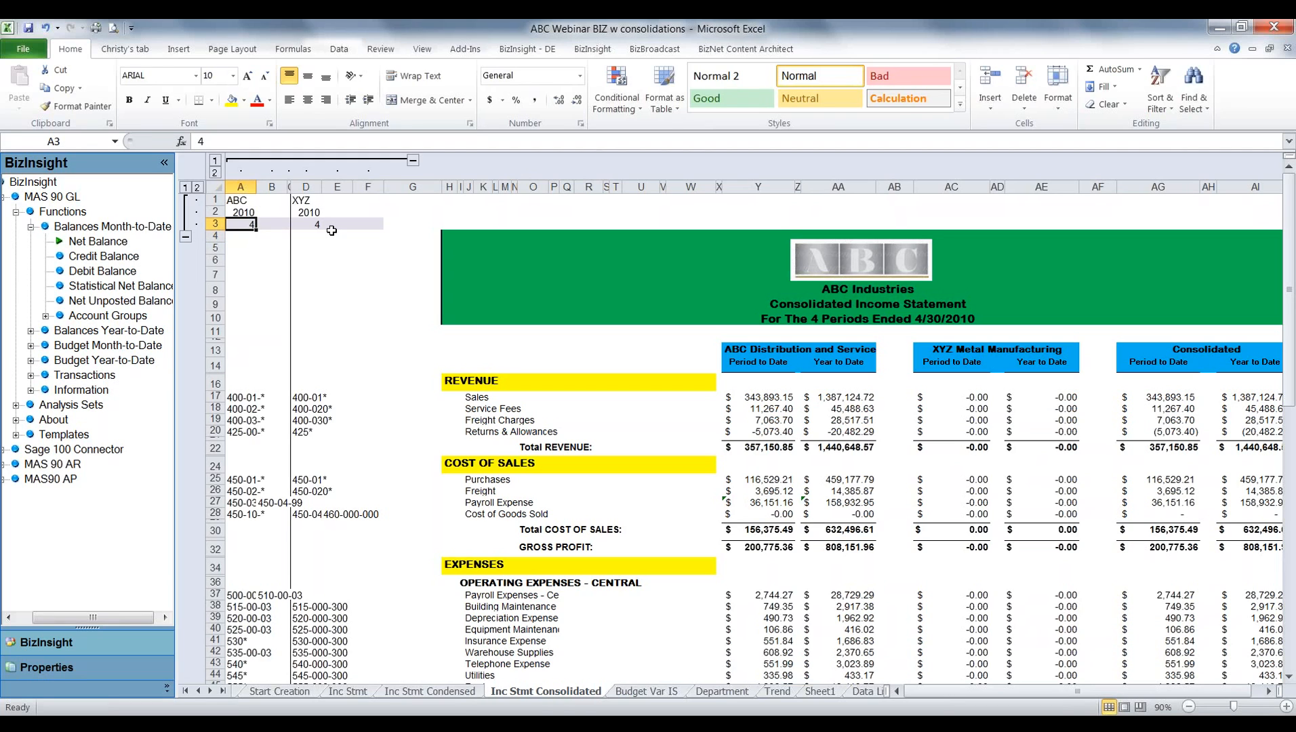
pyautogui.write('5')
pyautogui.press('Return')
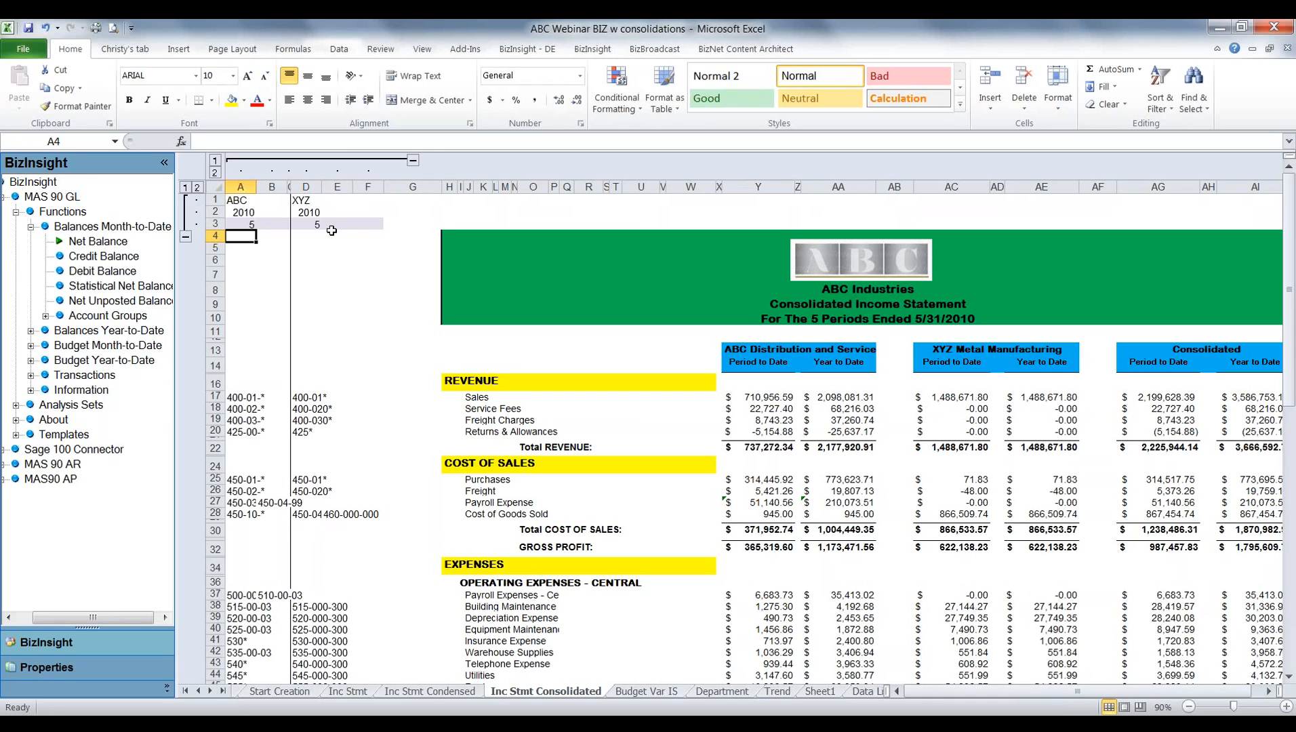
# Collapse the grouped rows 1 to 3 and grouped columns A to F on the Inc Stmt Consolidated sheet.
pyautogui.click(185, 237)
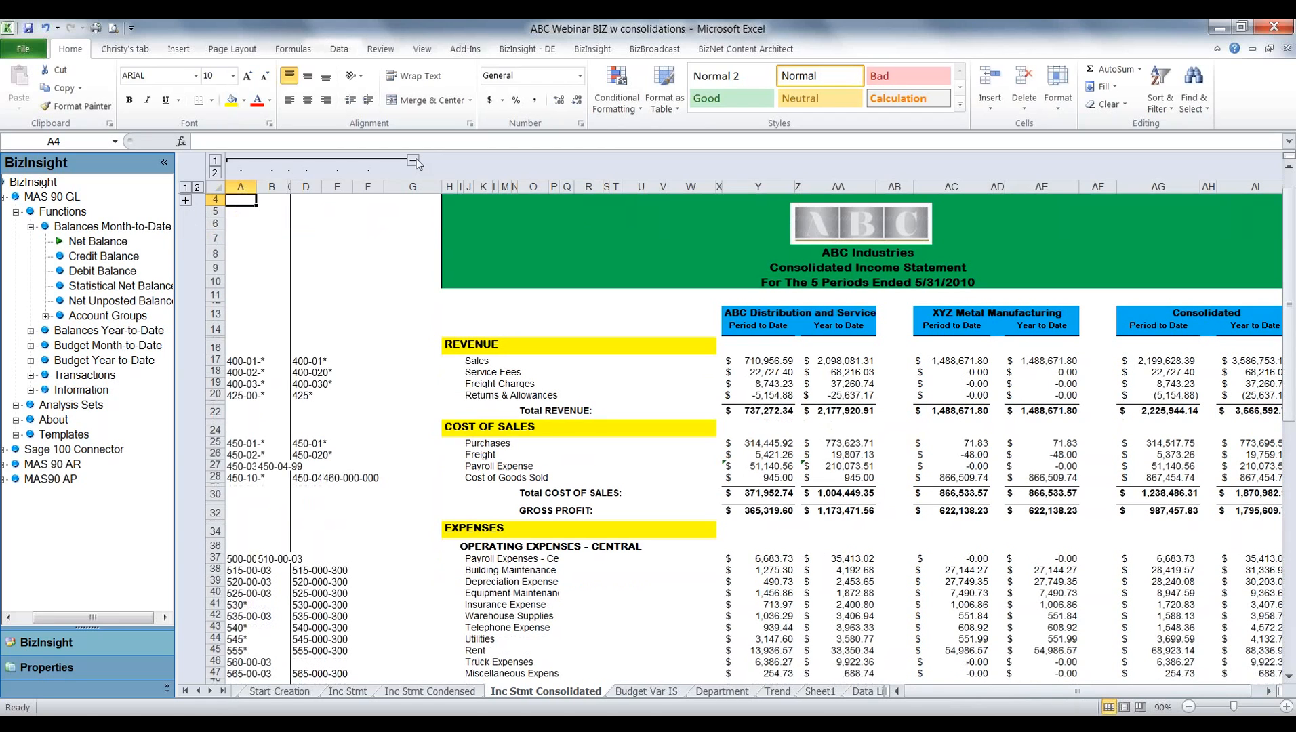
pyautogui.click(413, 160)
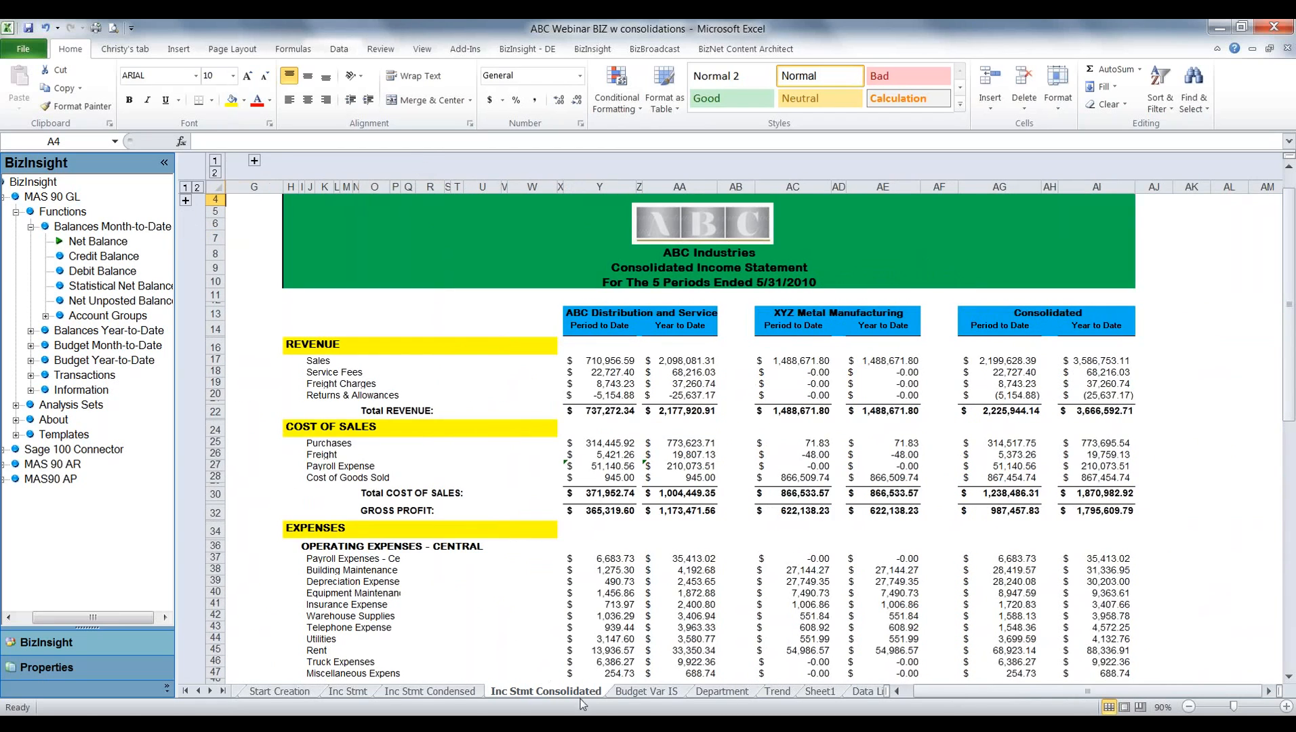
# On the Budget Var IS sheet, expand the grouped columns A to E and collapse the BizInsight pane for more room.
pyautogui.click(637, 693)
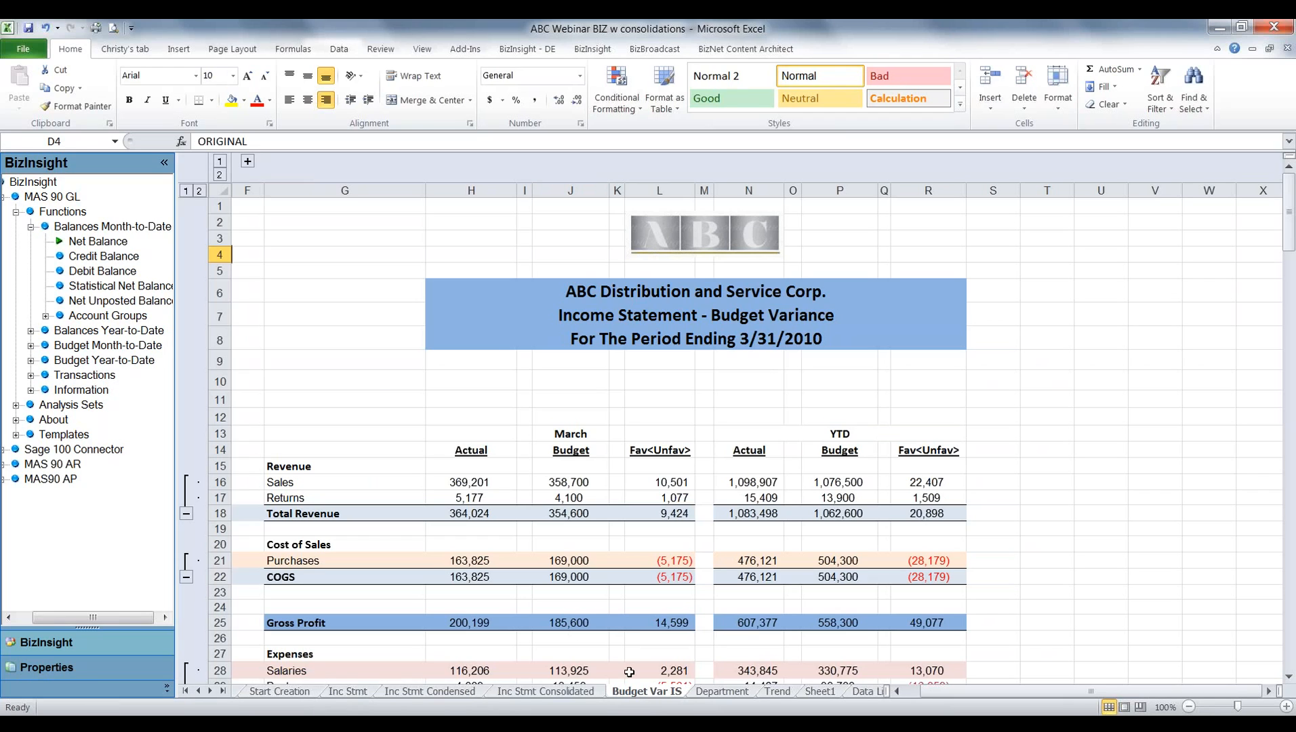
pyautogui.click(248, 162)
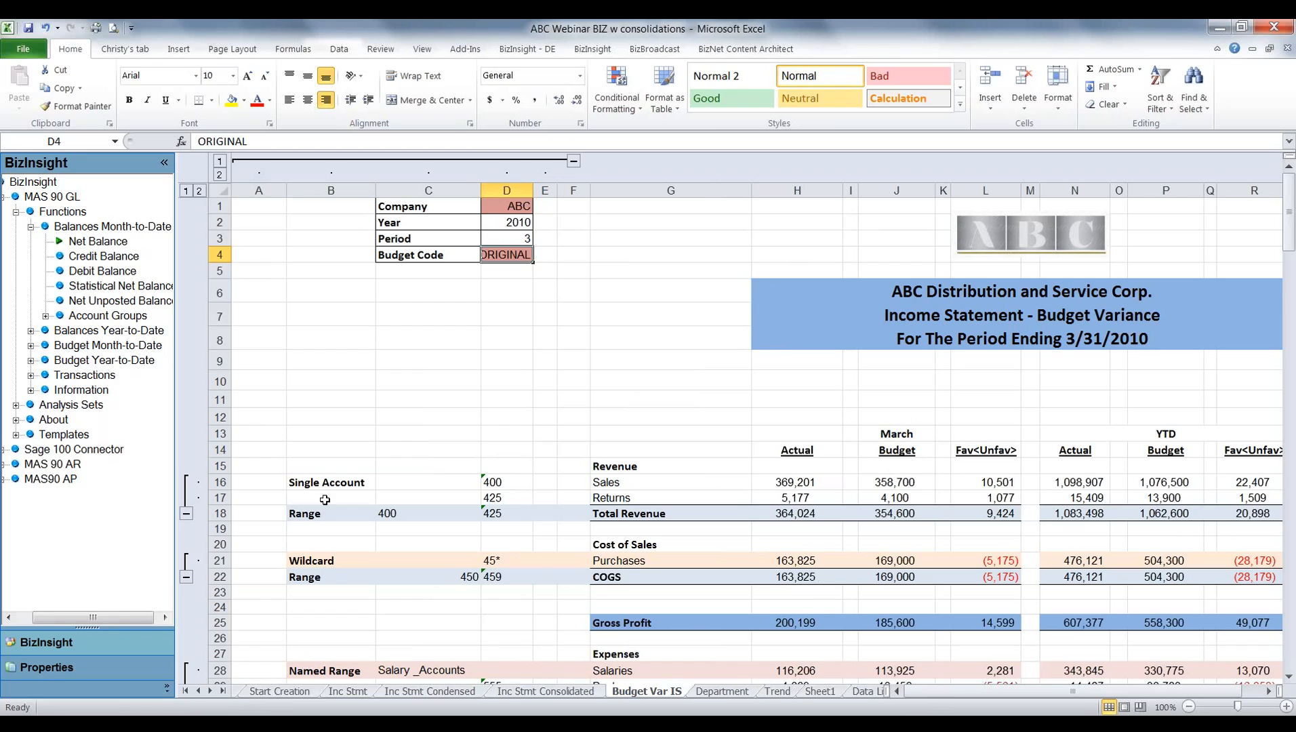
pyautogui.click(164, 163)
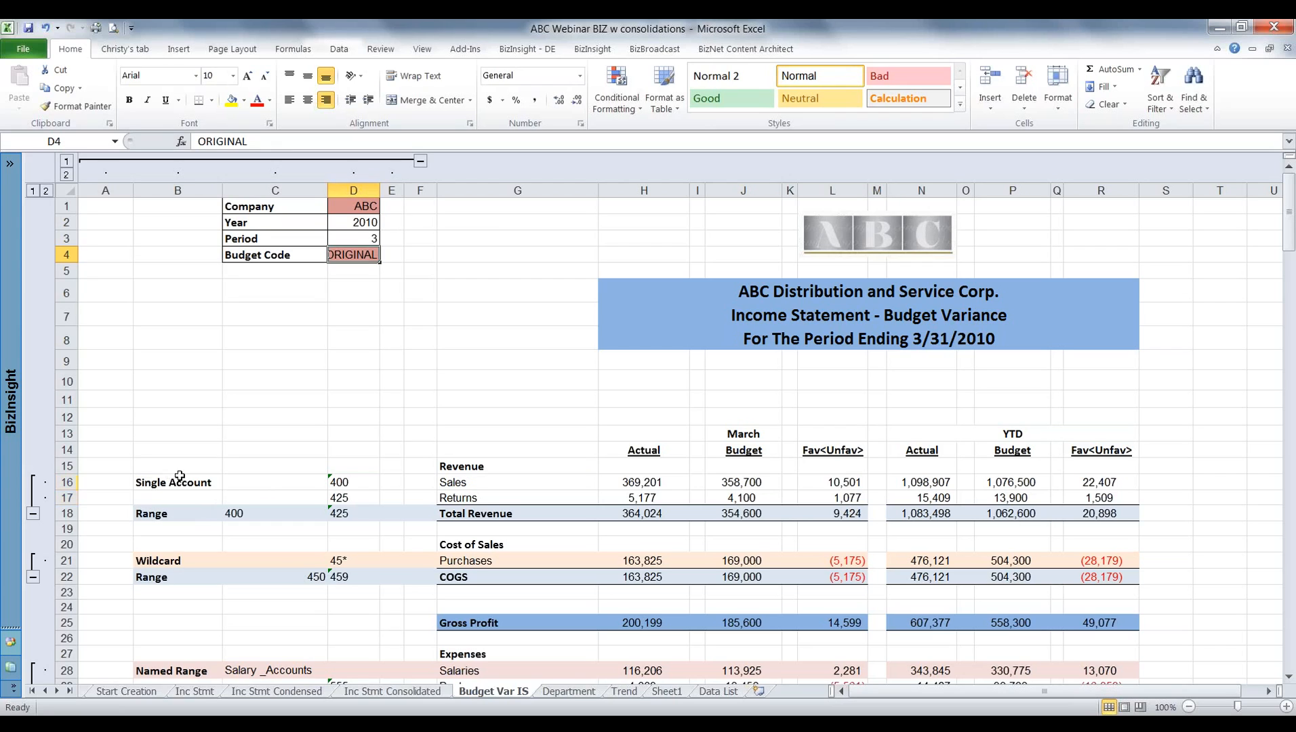
# Examine the single account entries in D16 and D17 and the account range behind Total Revenue in row 18.
pyautogui.click(364, 484)
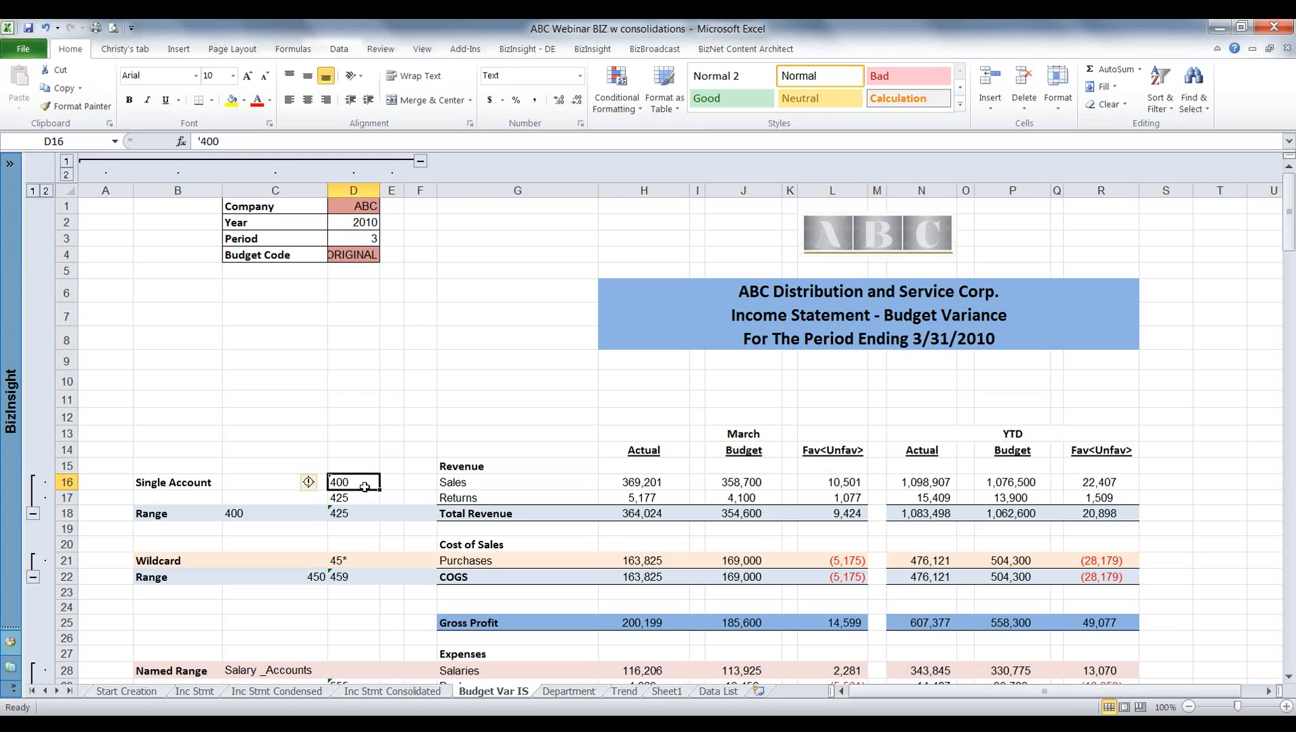
pyautogui.click(366, 499)
pyautogui.click(353, 479)
pyautogui.click(359, 499)
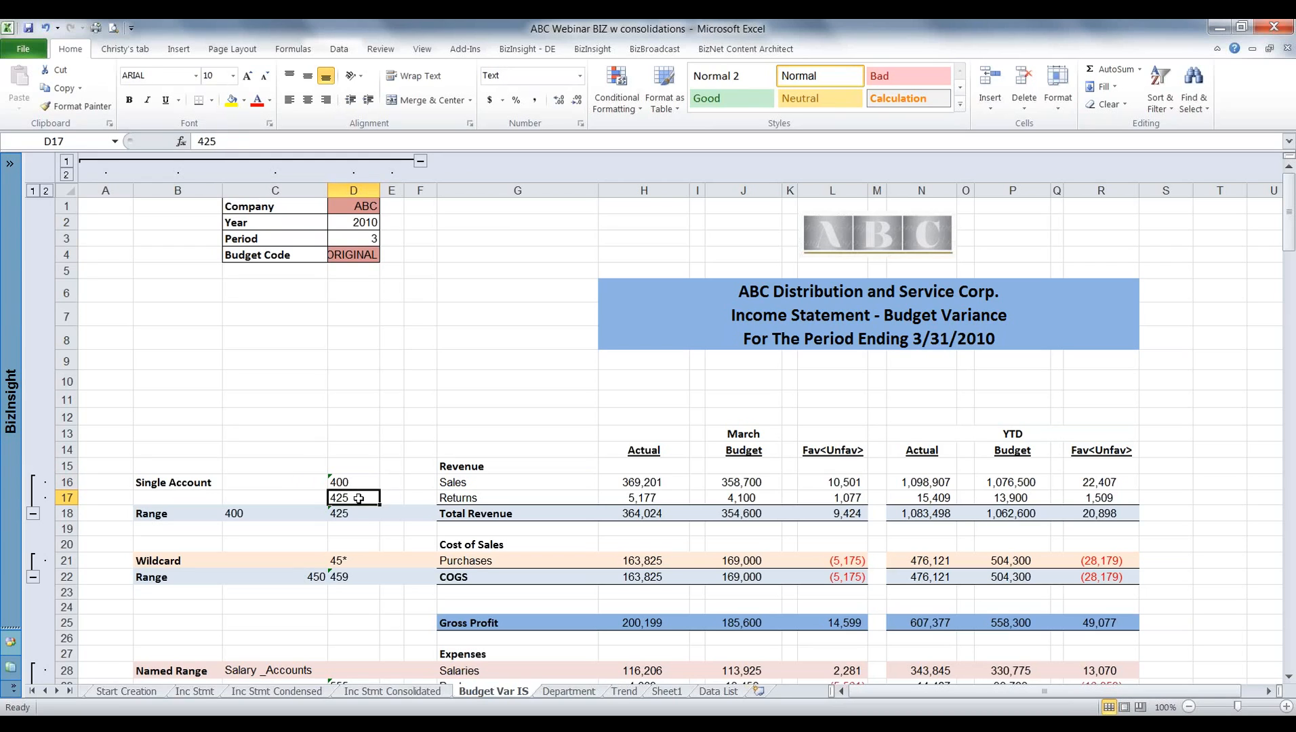
pyautogui.click(346, 481)
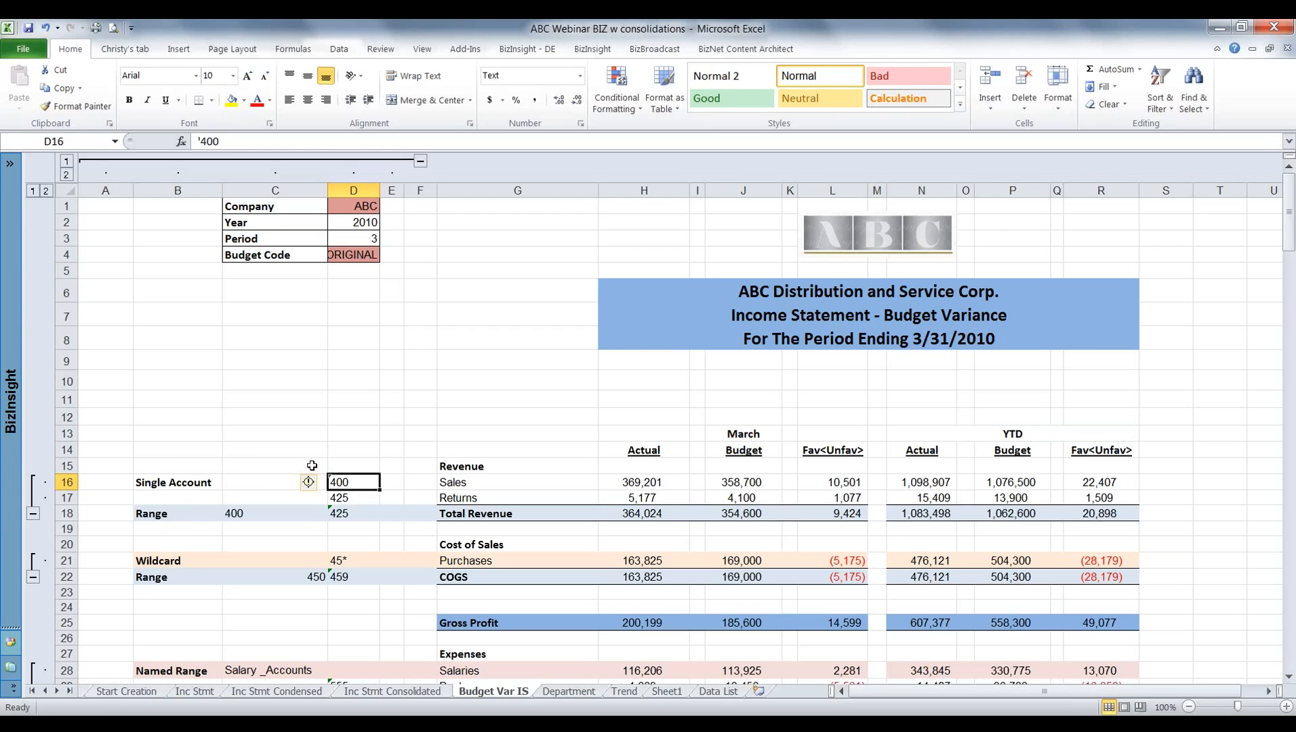
pyautogui.click(68, 513)
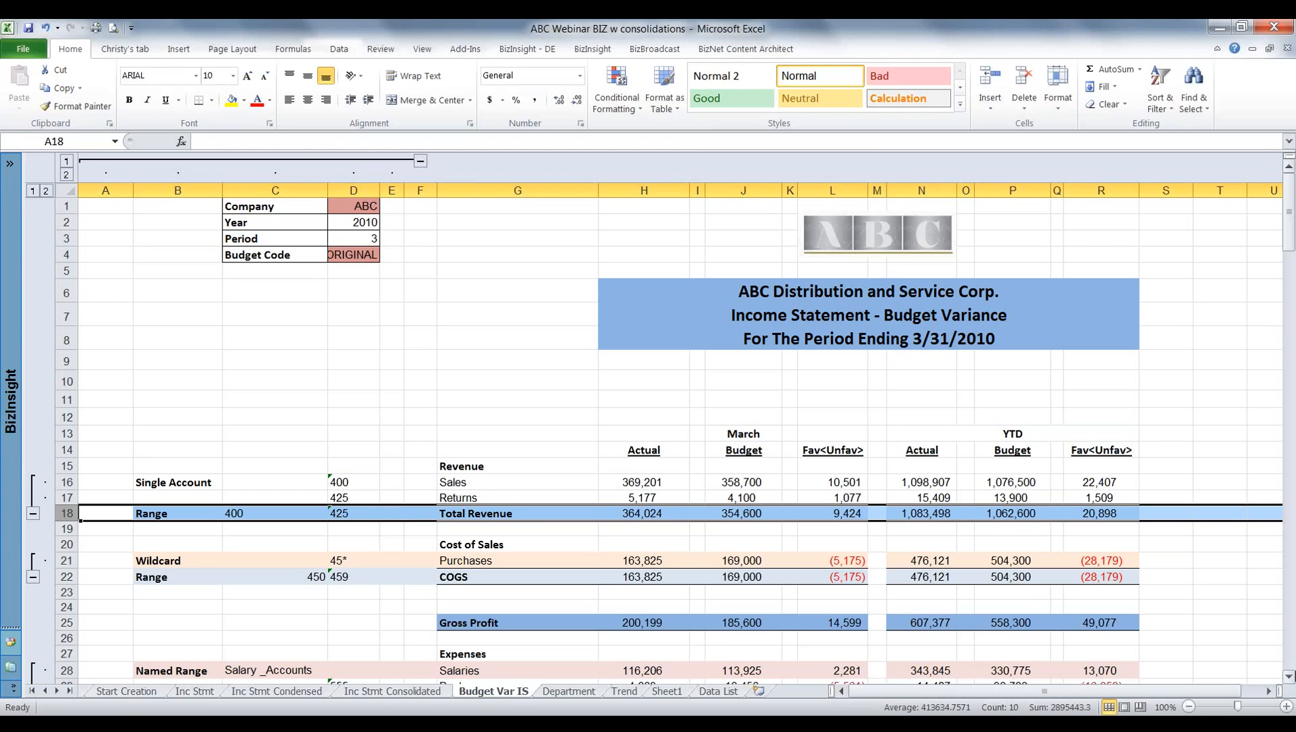
# Review the account entries in the Expenses section and the Salary_Accounts list from 500 to 710 on the Data List sheet.
pyautogui.click(1290, 677)
pyautogui.click(1290, 677)
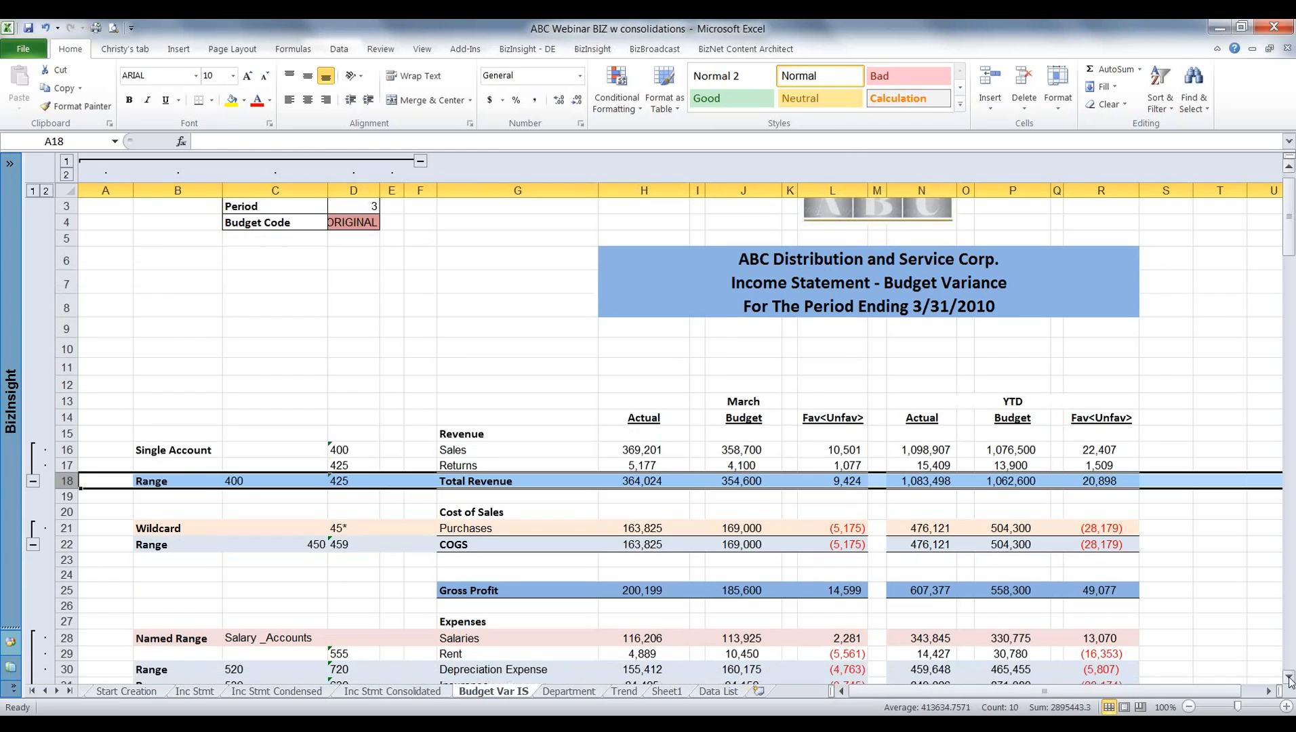
pyautogui.click(1290, 678)
pyautogui.click(1289, 678)
pyautogui.scroll(-3, 1290, 677)
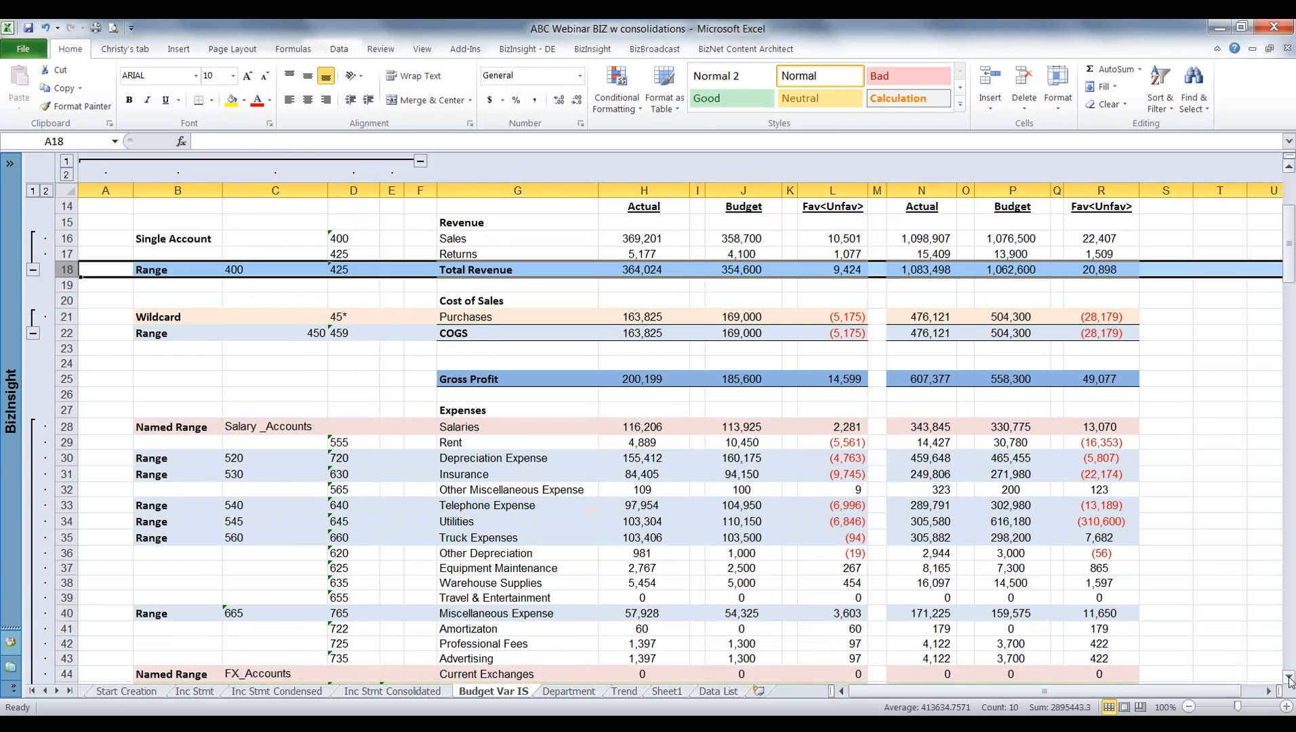
pyautogui.scroll(-3, 1290, 677)
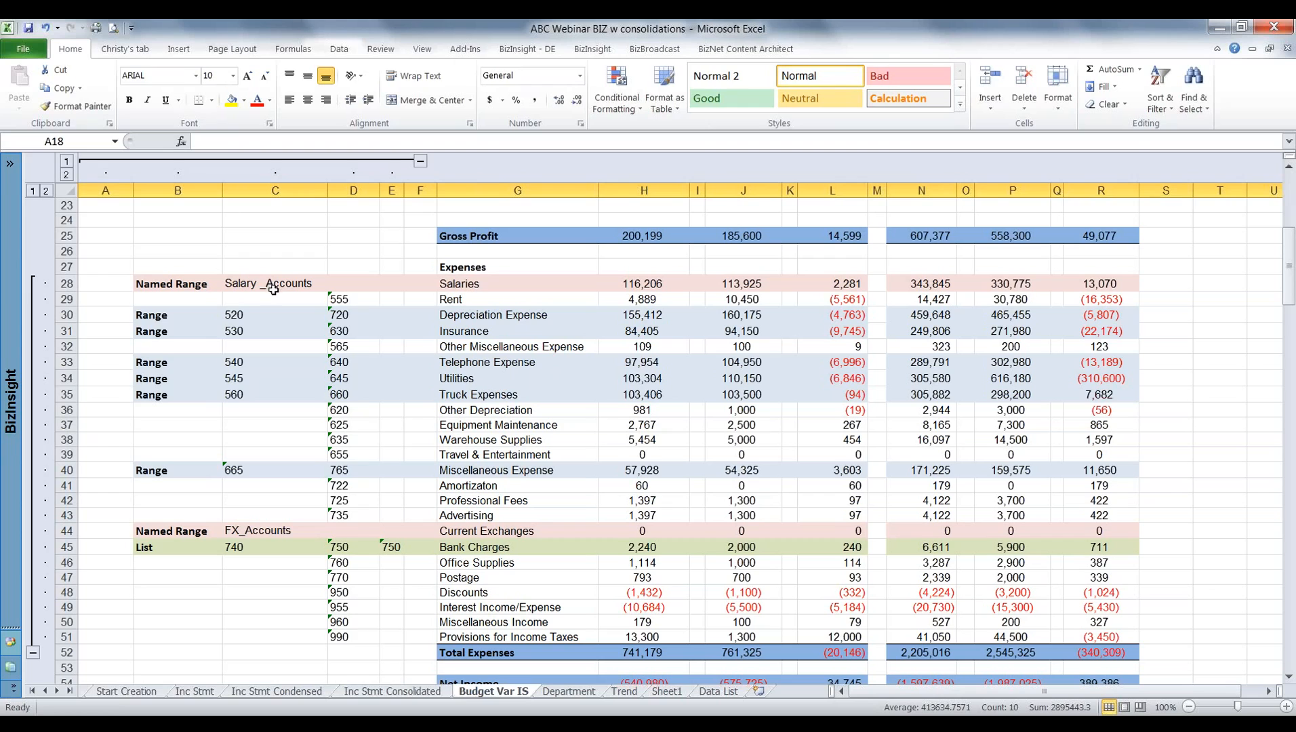
pyautogui.click(717, 691)
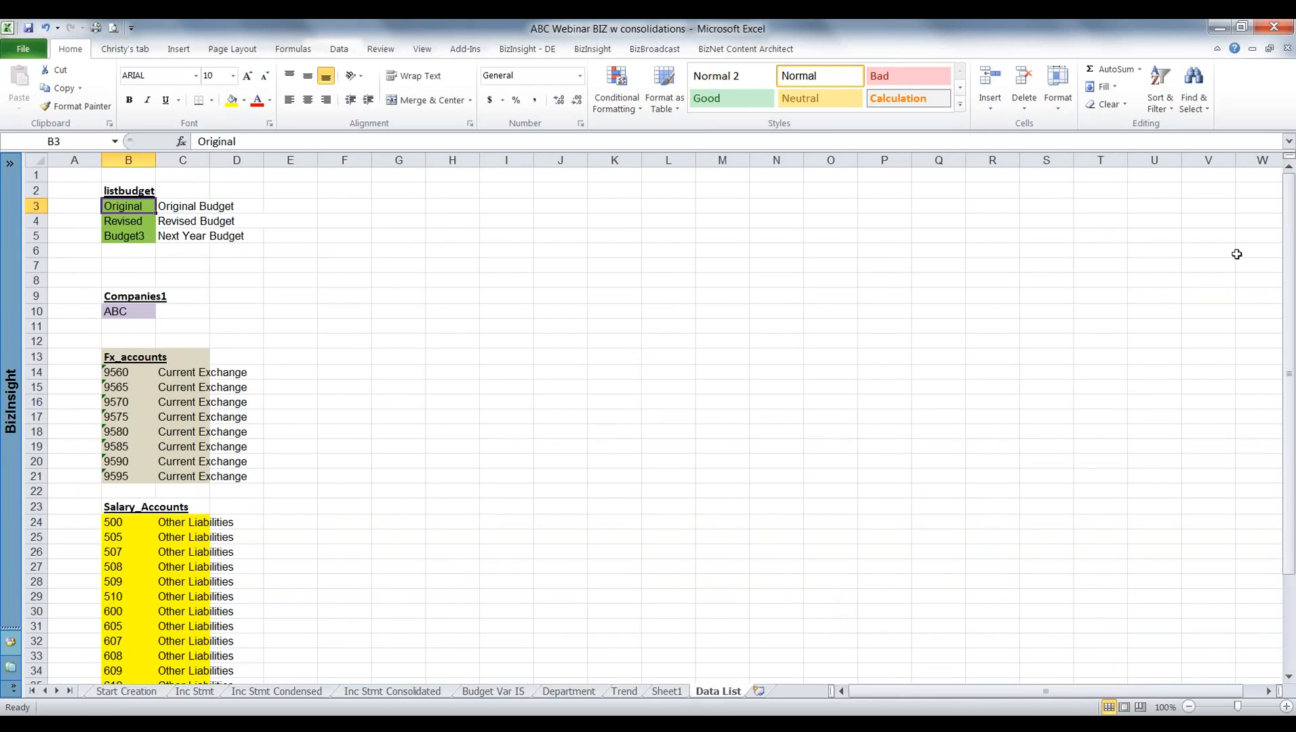
pyautogui.moveTo(1290, 264); pyautogui.dragTo(1291, 502)
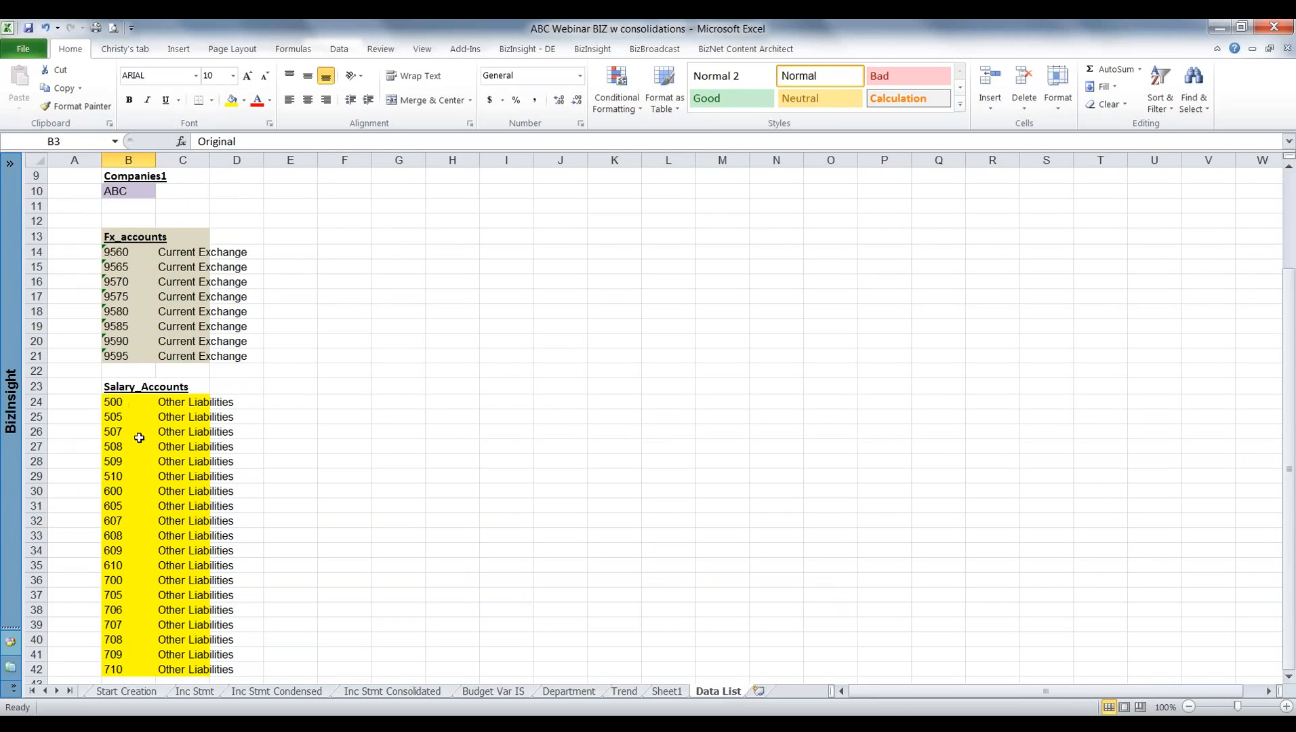
pyautogui.click(131, 639)
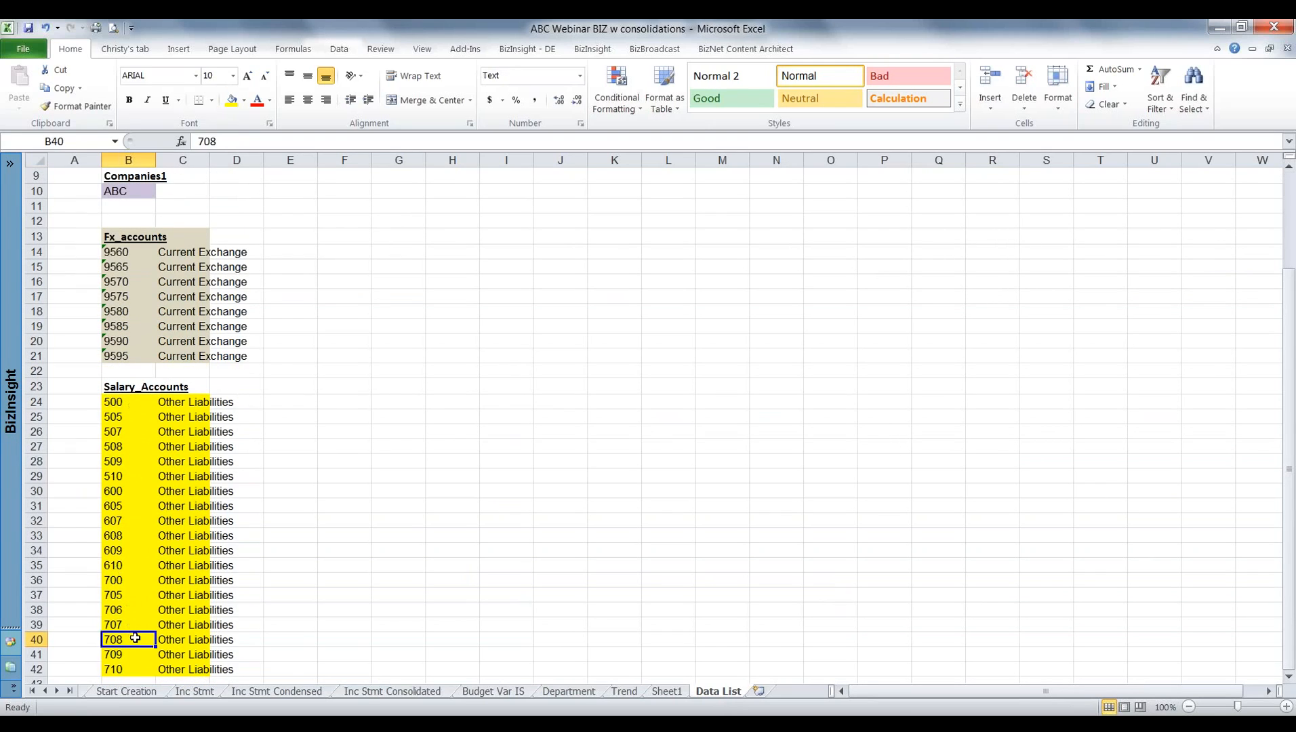
pyautogui.click(122, 403)
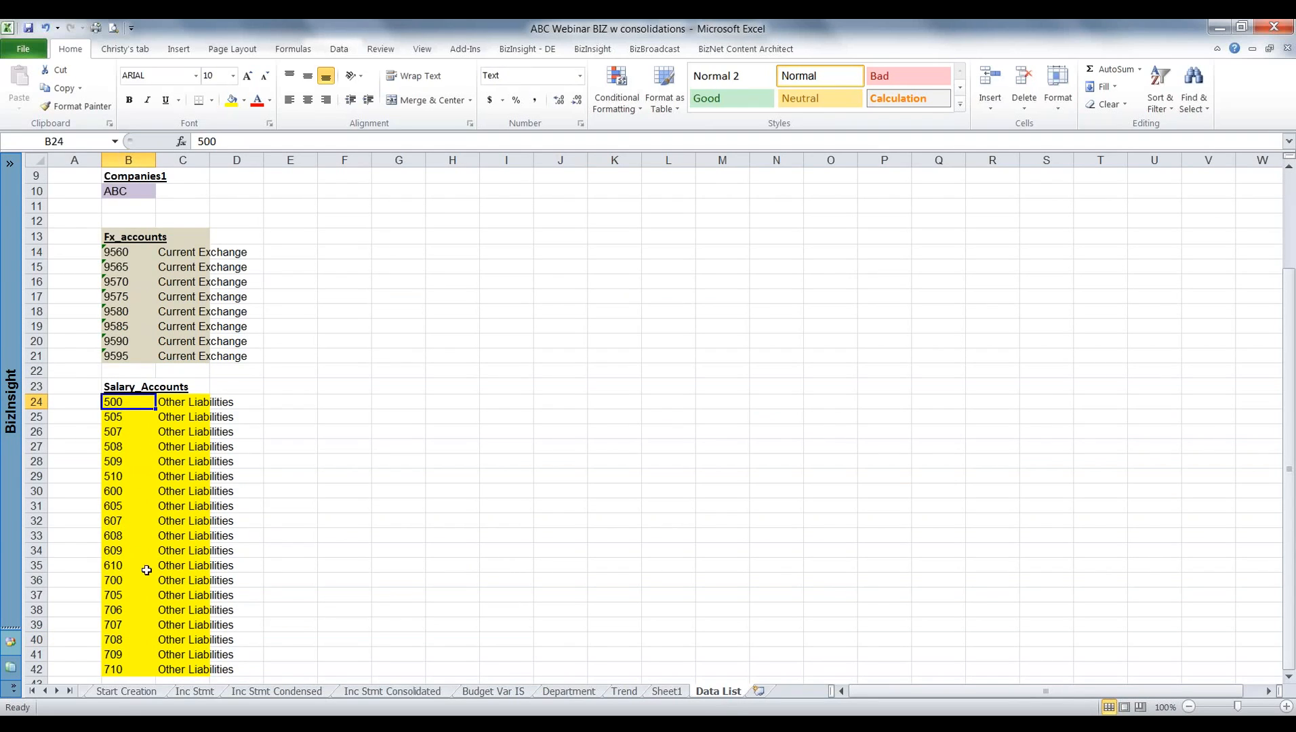
pyautogui.click(118, 670)
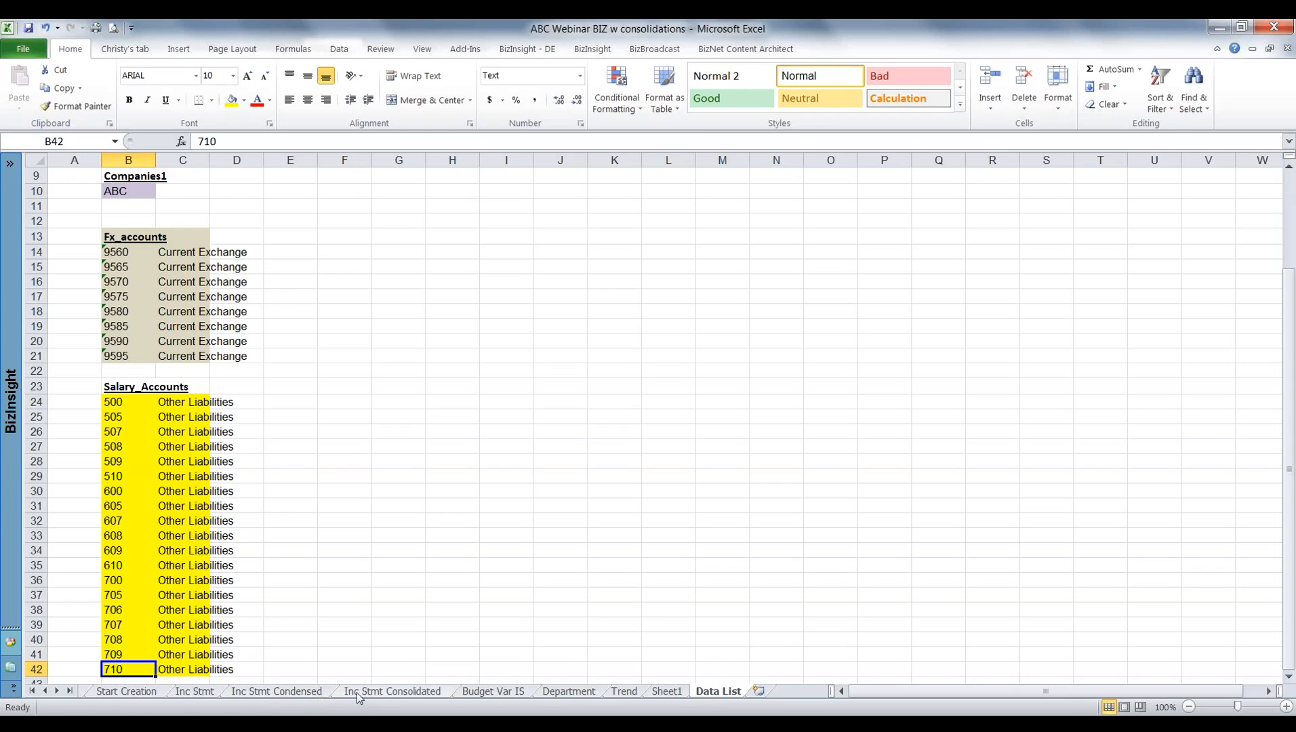
# Return to Budget Var IS, review the FX_Accounts and List entries in rows 44 and 45, and collapse columns A to E.
pyautogui.click(503, 693)
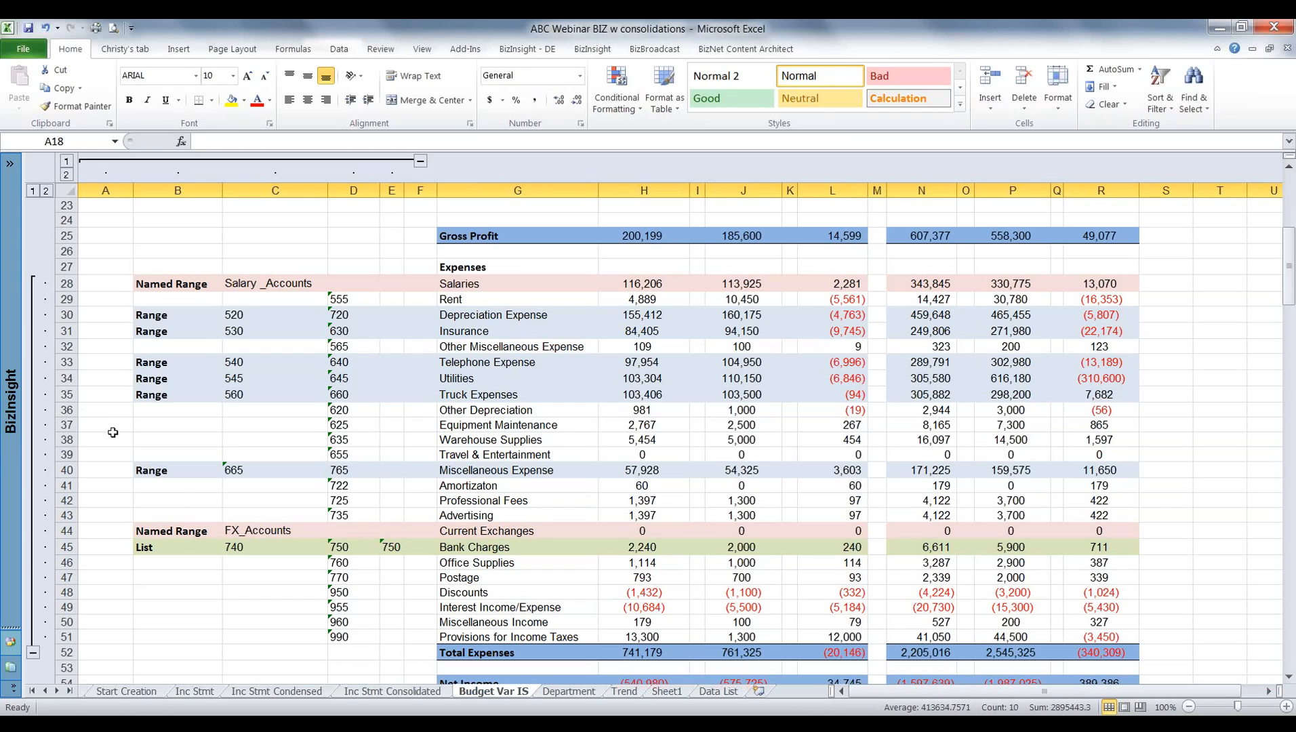
pyautogui.moveTo(1289, 270); pyautogui.dragTo(1290, 314)
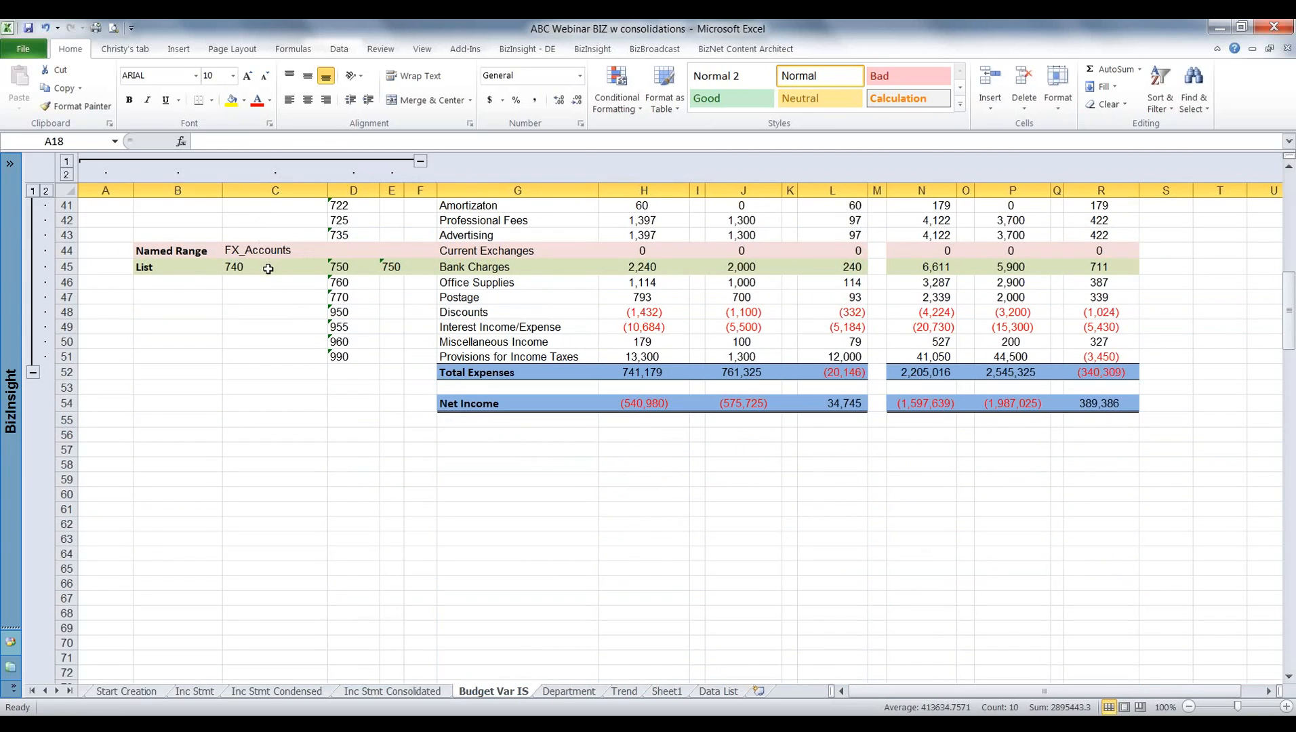
pyautogui.moveTo(1289, 299); pyautogui.dragTo(1292, 195)
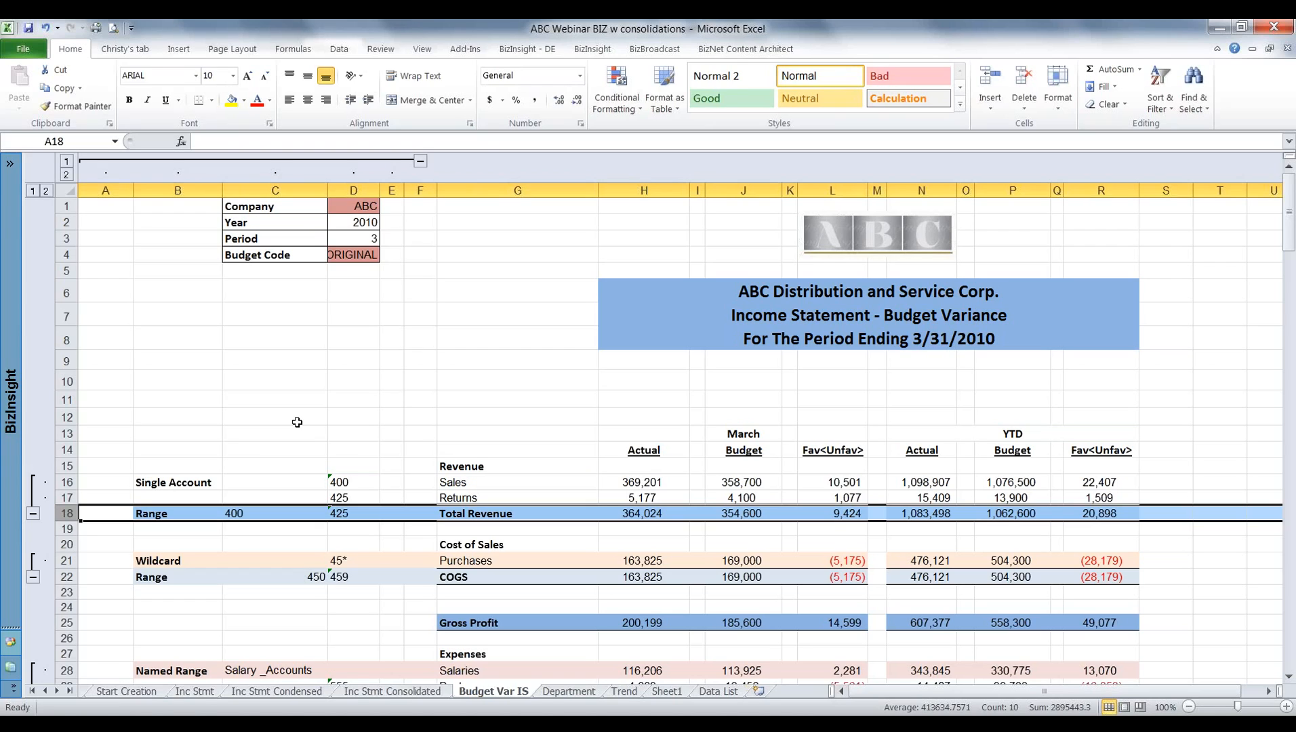
pyautogui.click(421, 163)
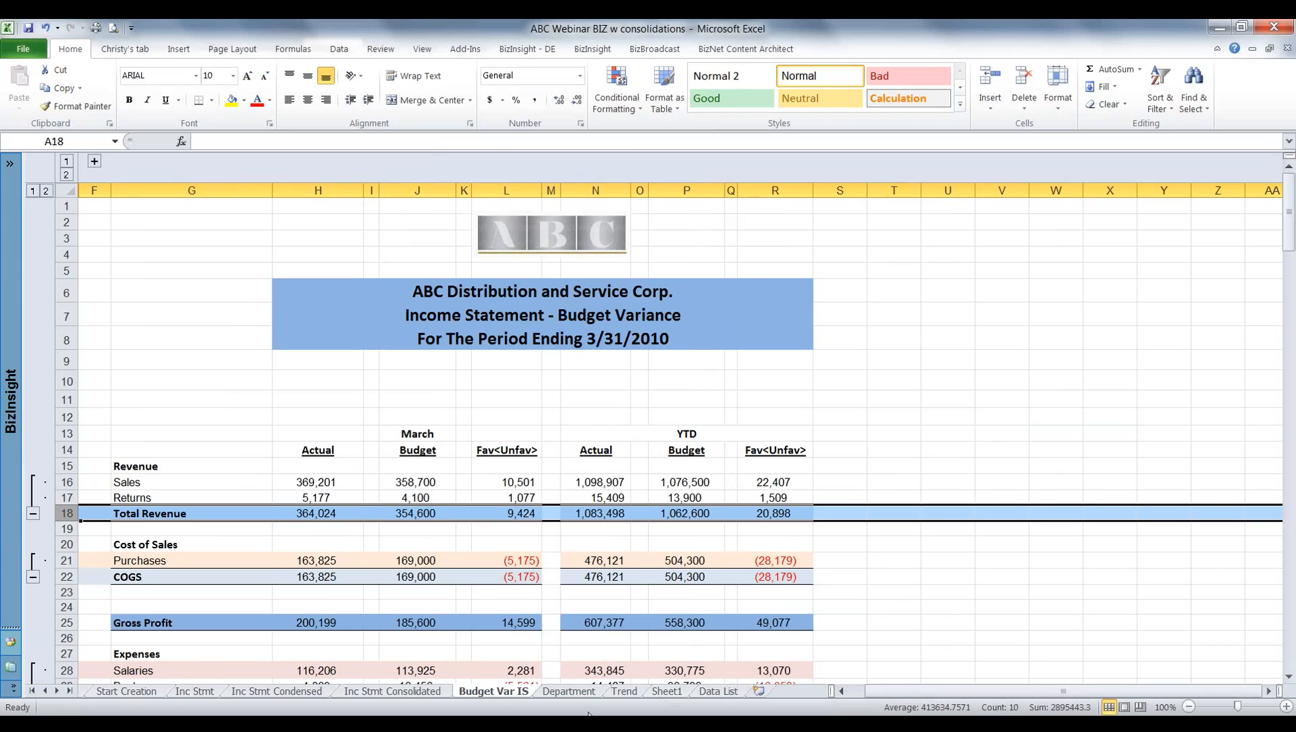
# On the Department sheet, switch the departmental expenses report to the West location and the month to May.
pyautogui.click(568, 690)
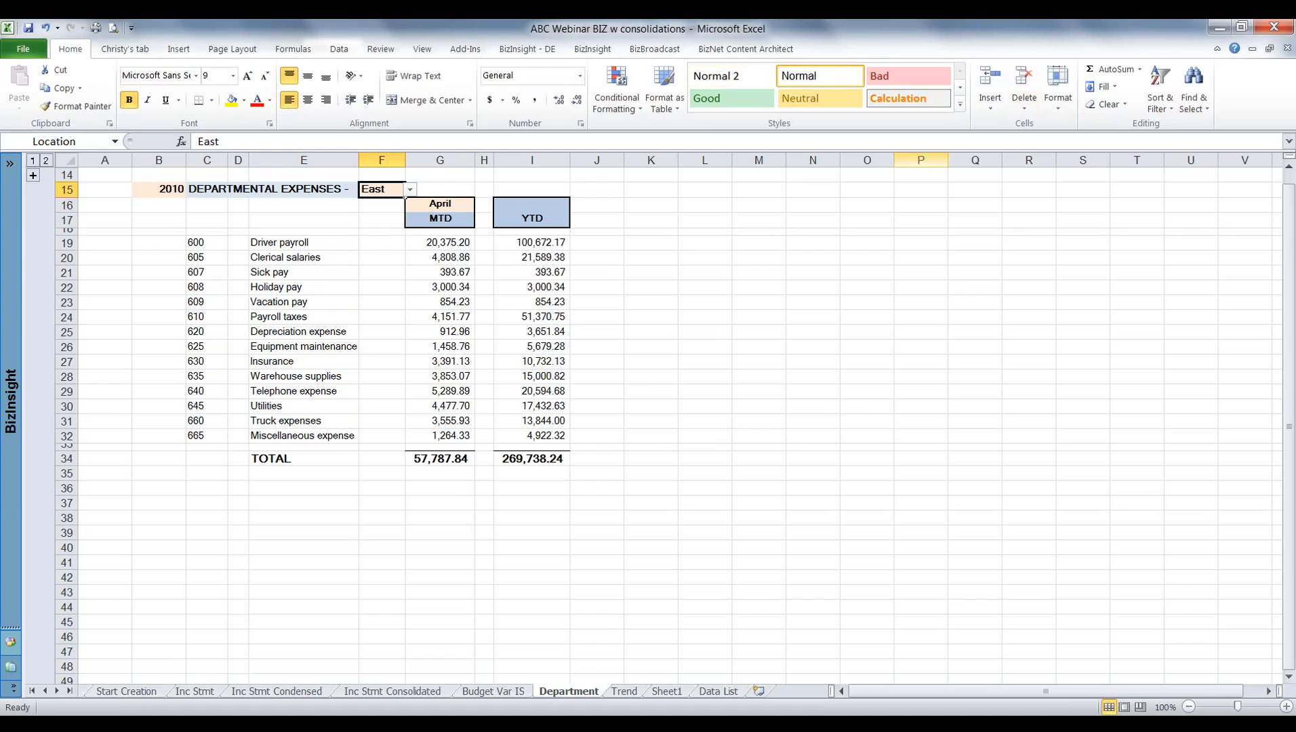
pyautogui.click(409, 191)
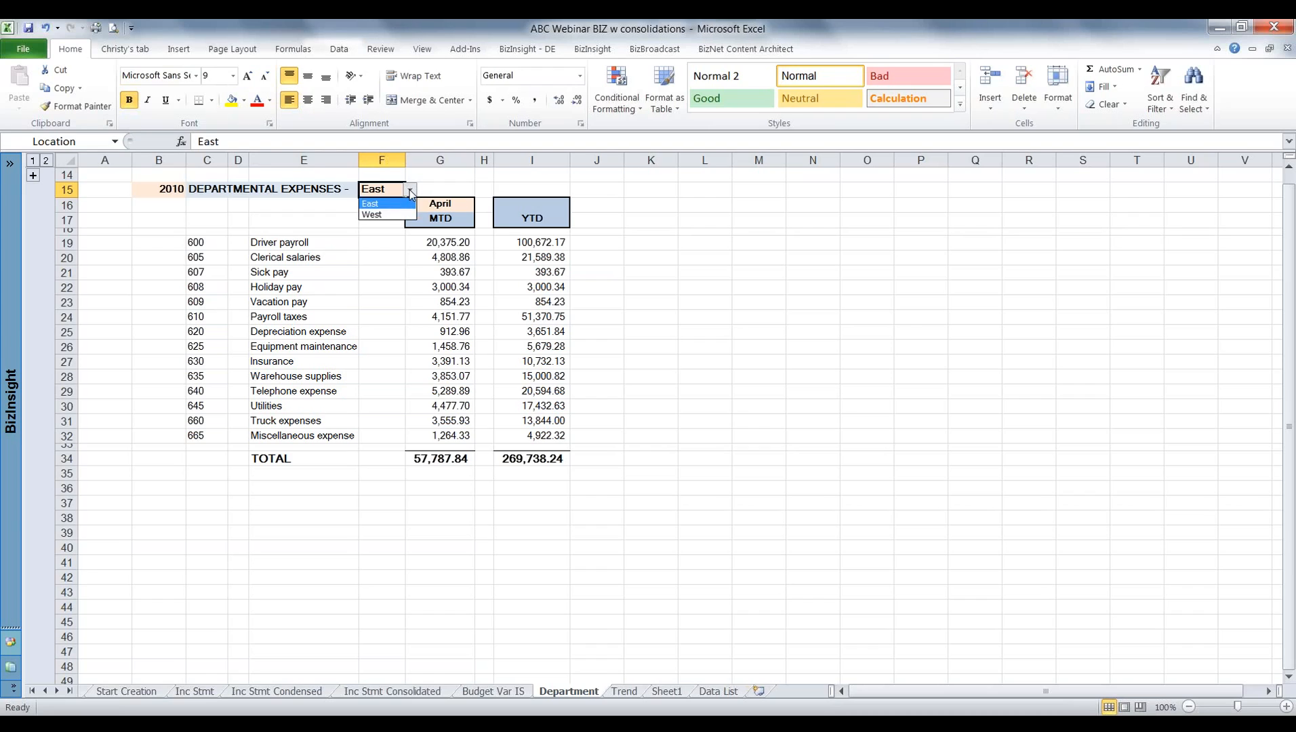
pyautogui.click(373, 215)
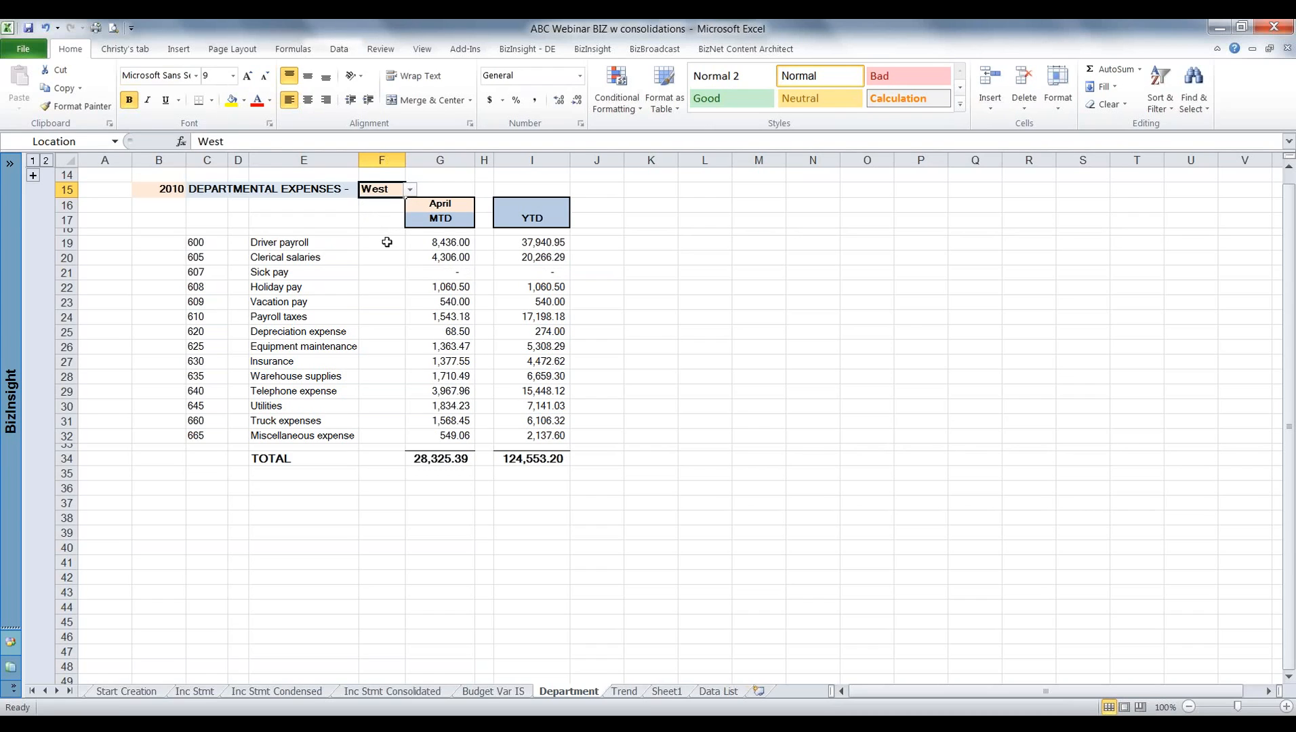
pyautogui.click(454, 203)
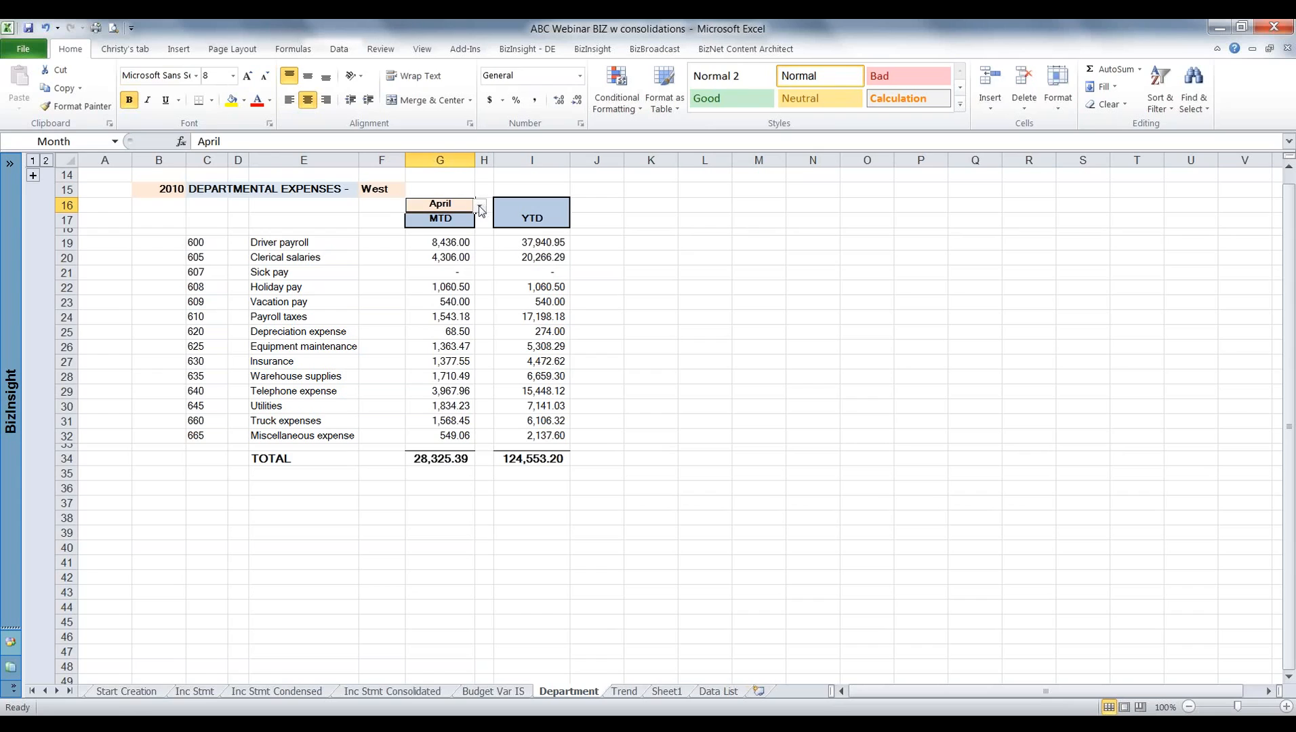
pyautogui.click(479, 209)
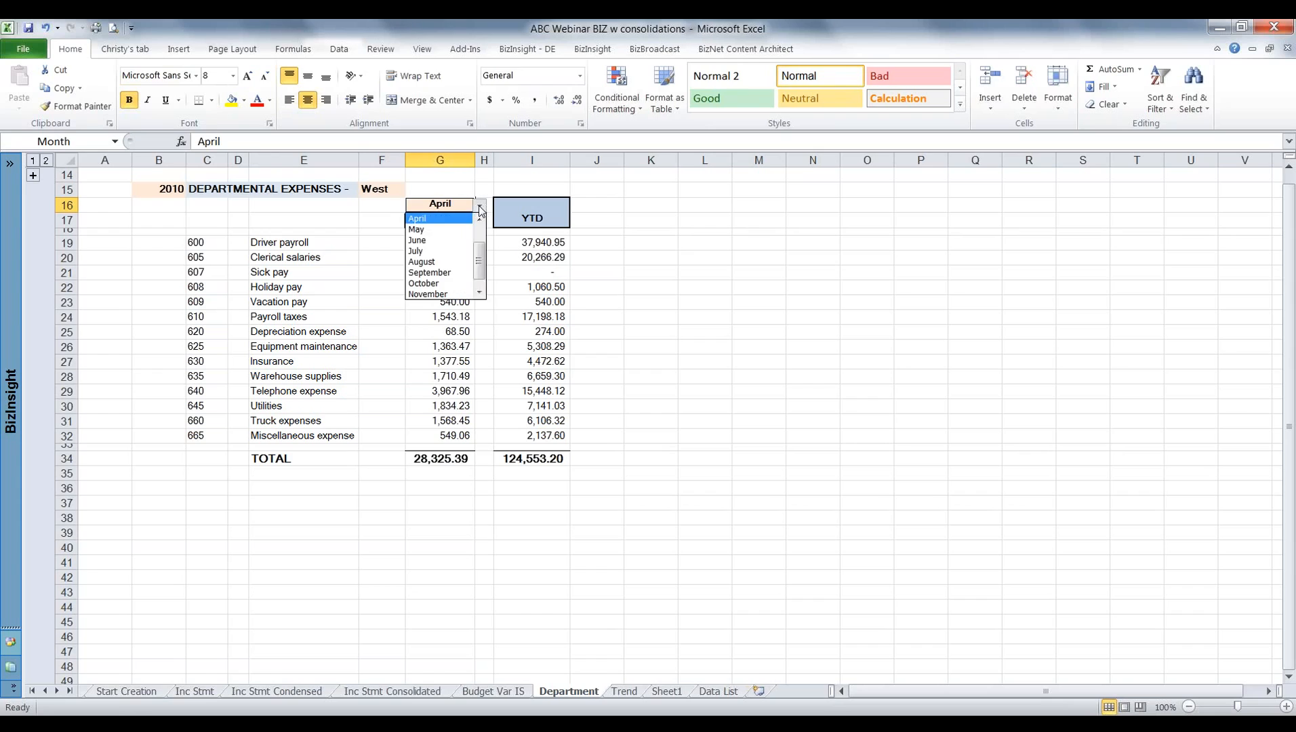
pyautogui.click(420, 229)
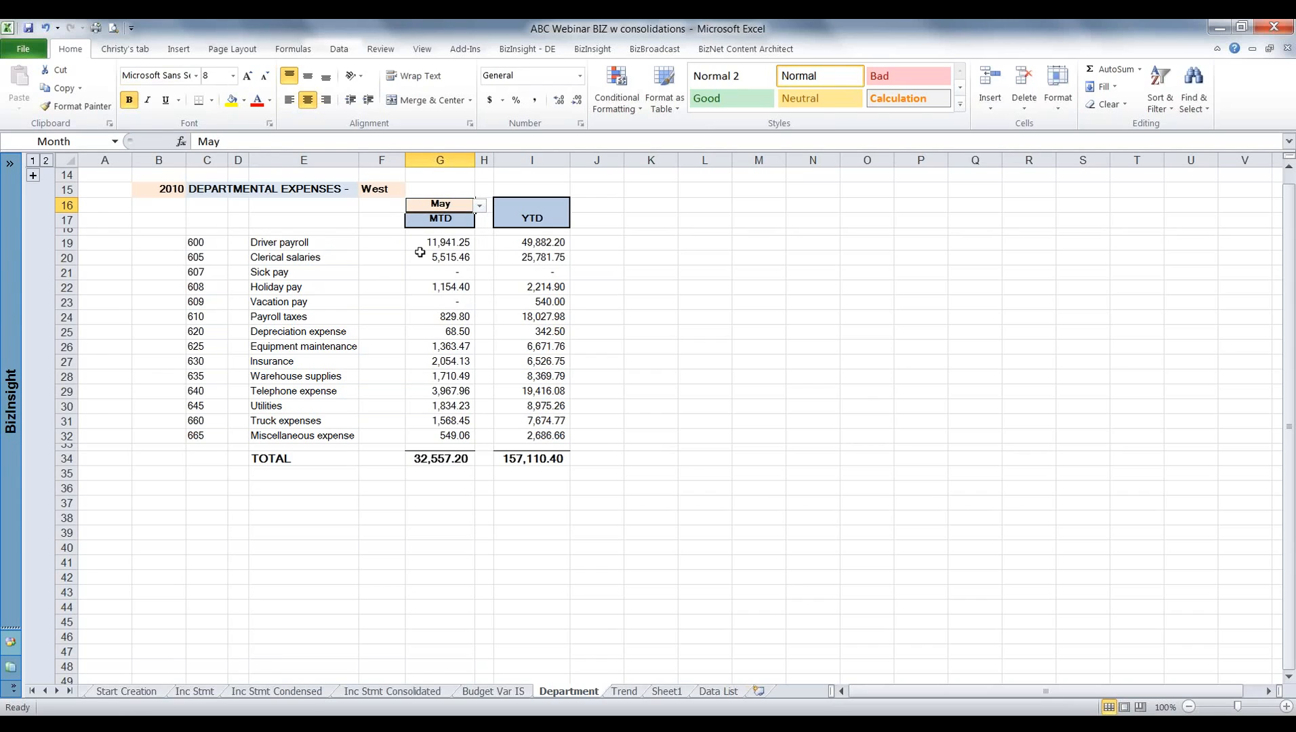
# Cycle the departmental report's month through March, April and June, and return it to May.
pyautogui.click(480, 206)
pyautogui.scroll(3, 480, 220)
pyautogui.click(437, 228)
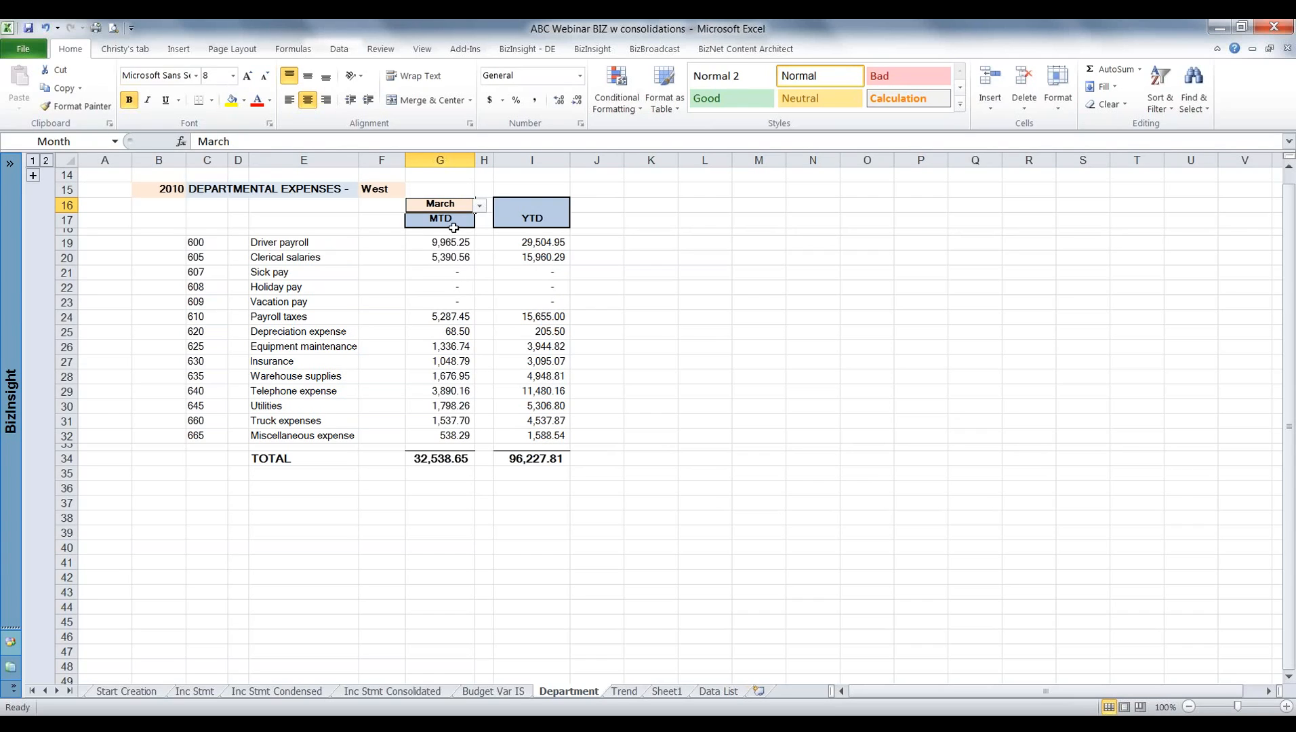
pyautogui.click(481, 205)
pyautogui.click(435, 230)
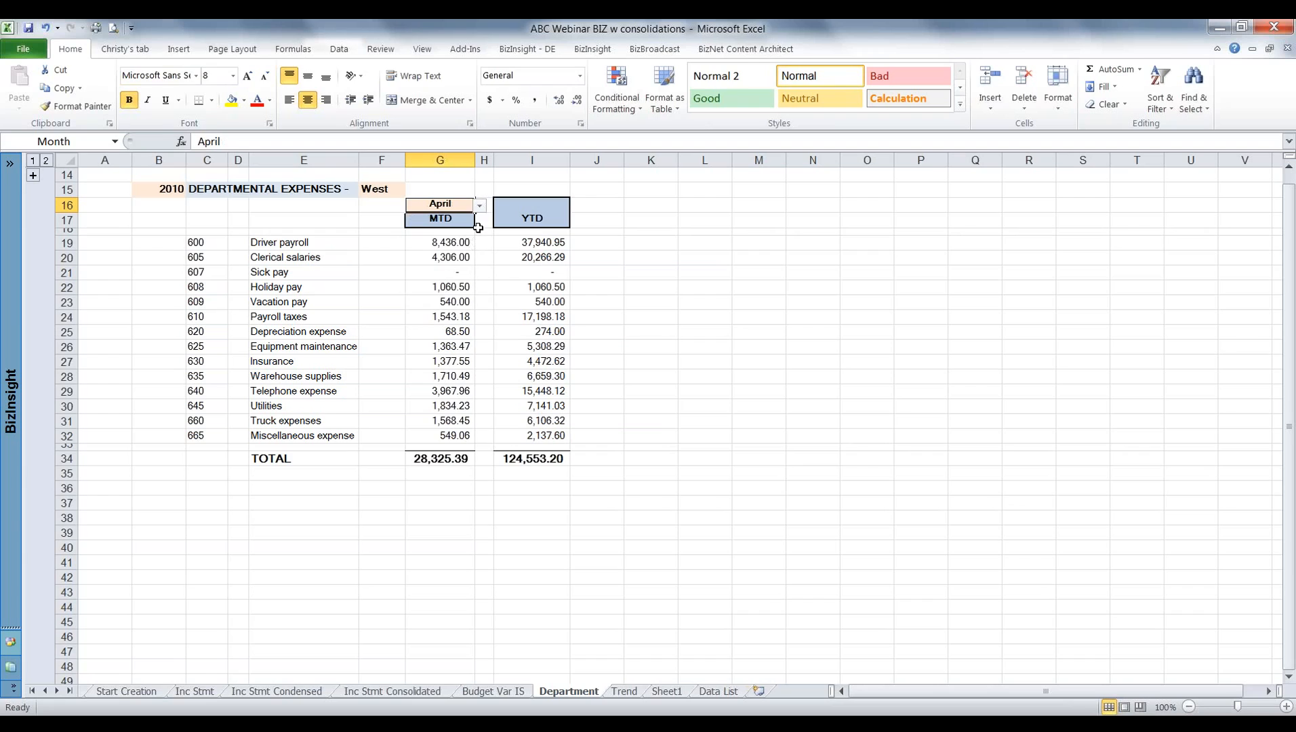
pyautogui.click(480, 207)
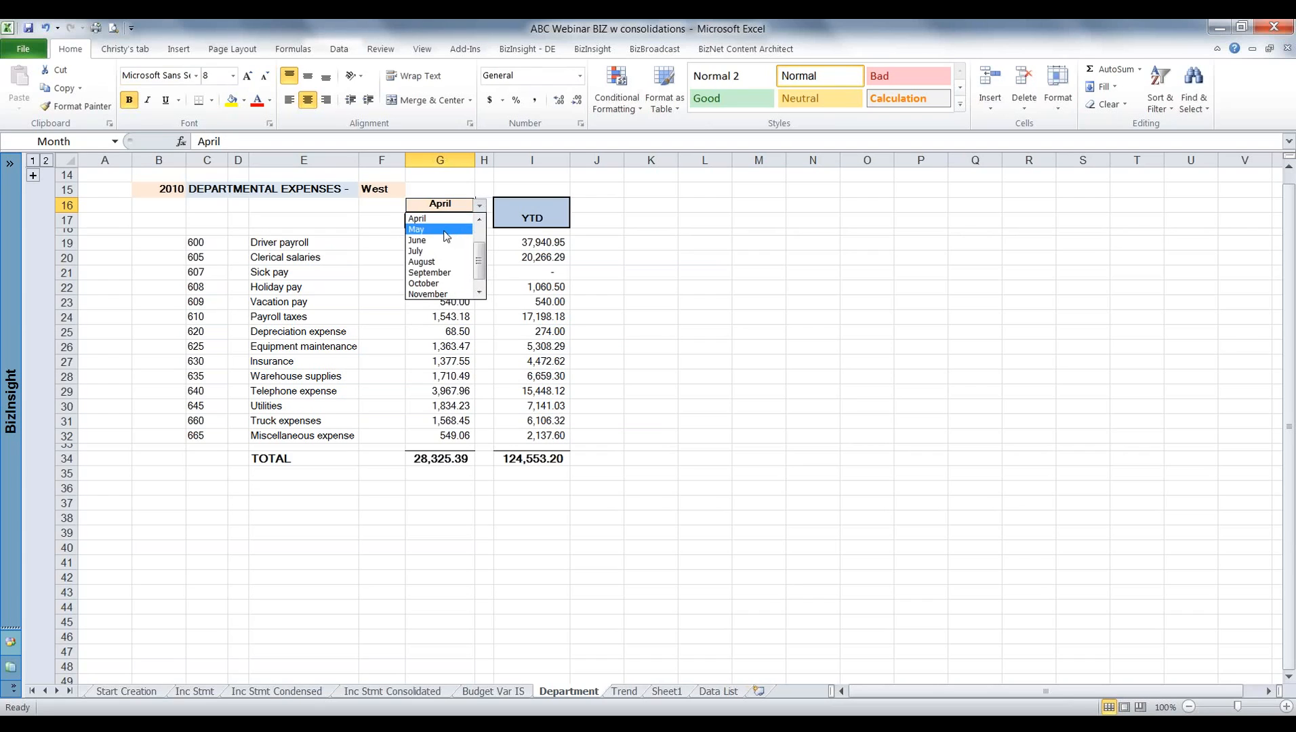
pyautogui.click(444, 241)
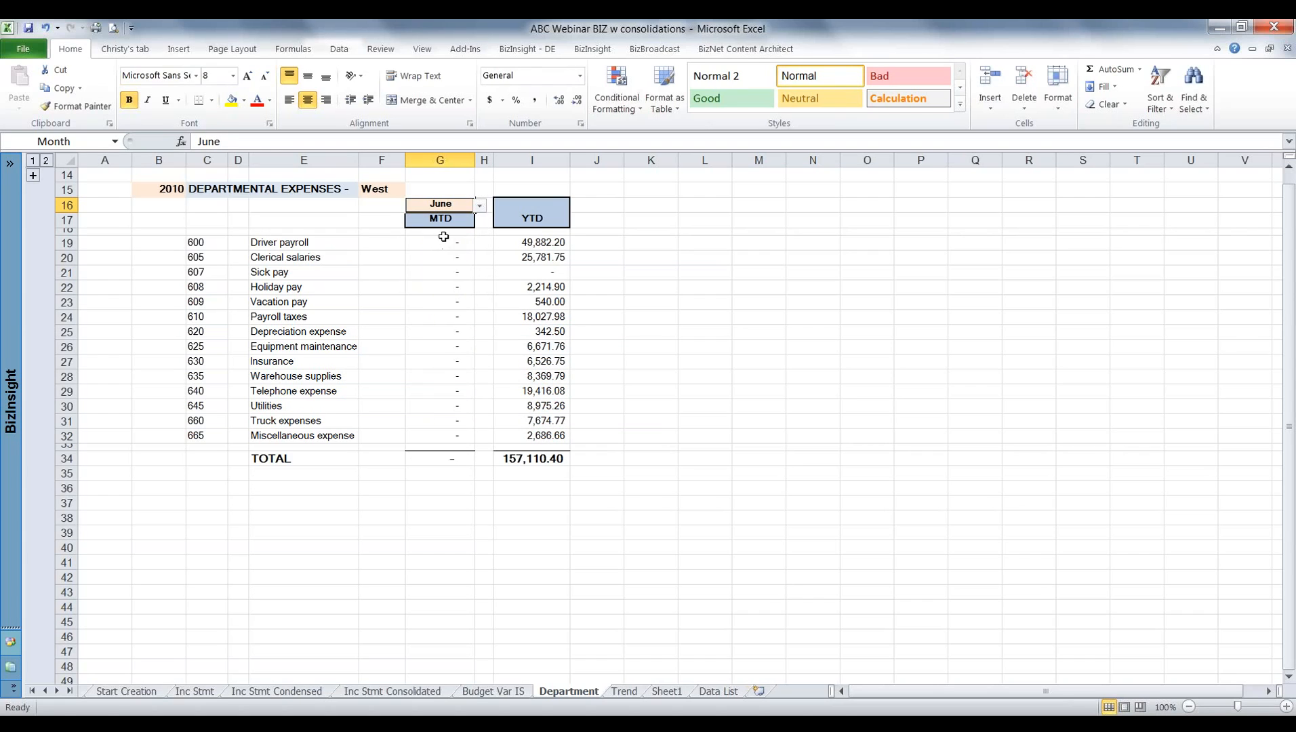
pyautogui.click(481, 207)
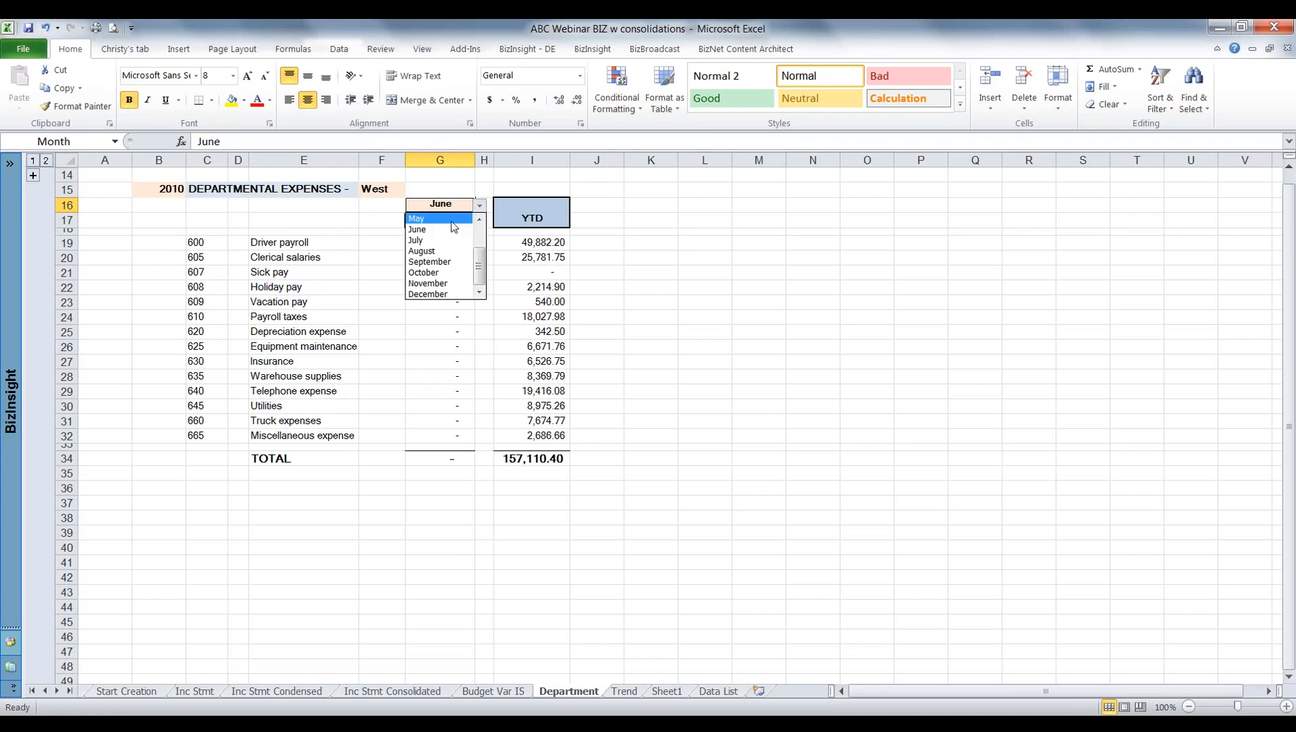
pyautogui.click(451, 219)
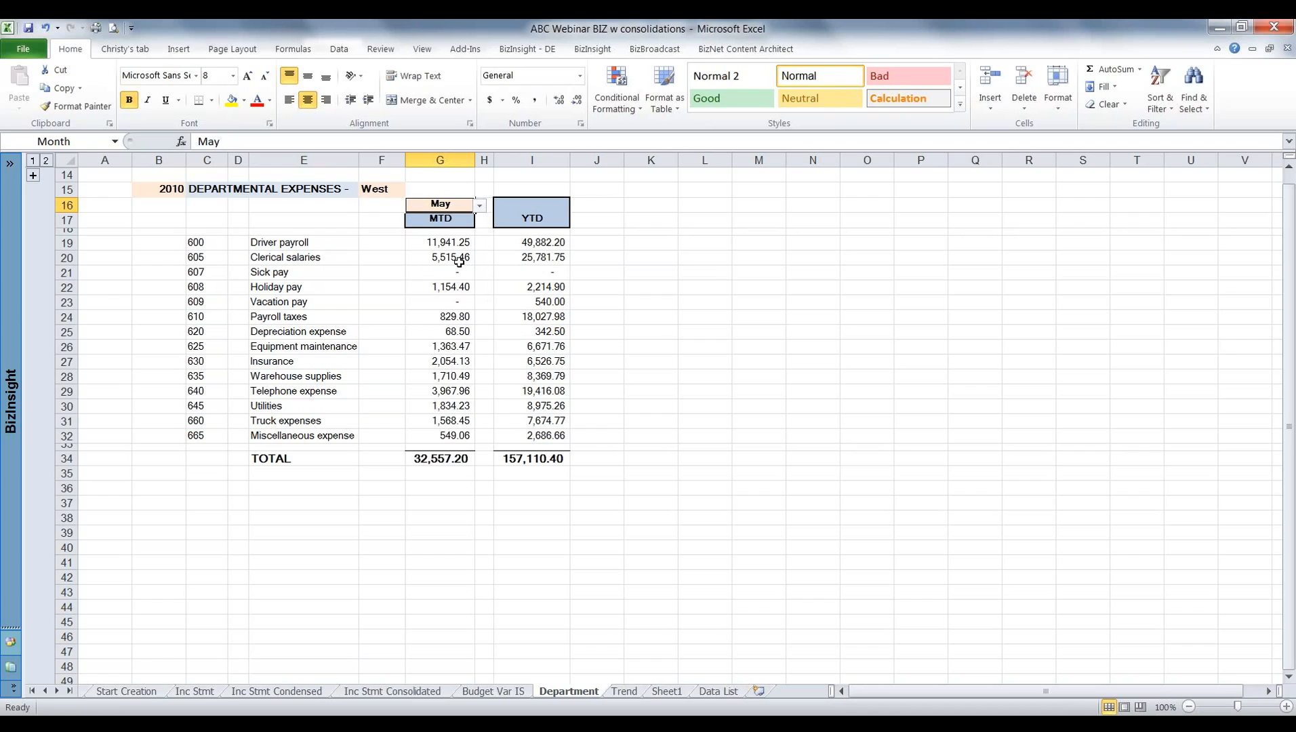
# Set the location of the departmental expenses report to East.
pyautogui.click(396, 191)
pyautogui.click(410, 190)
pyautogui.click(397, 210)
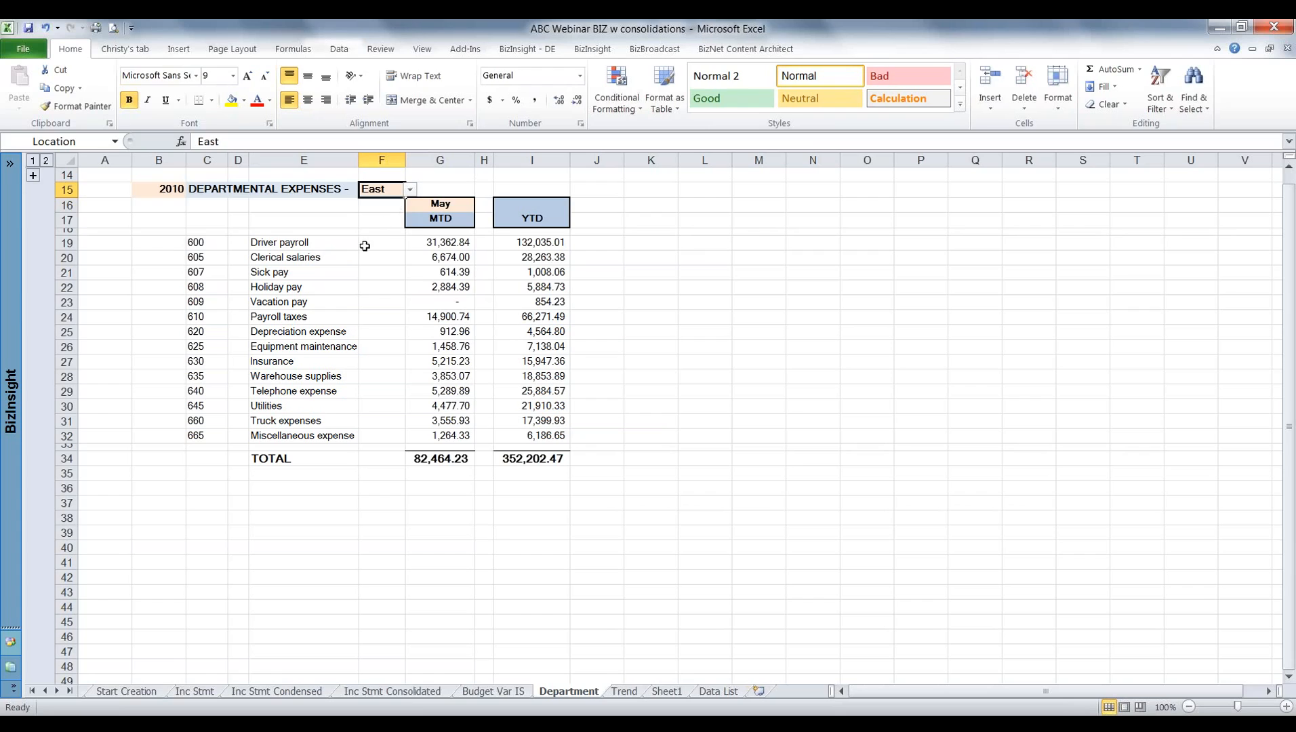
# Try the year 2009 in cell B15 of the departmental report and restore it to 2010.
pyautogui.click(159, 190)
pyautogui.write('2009')
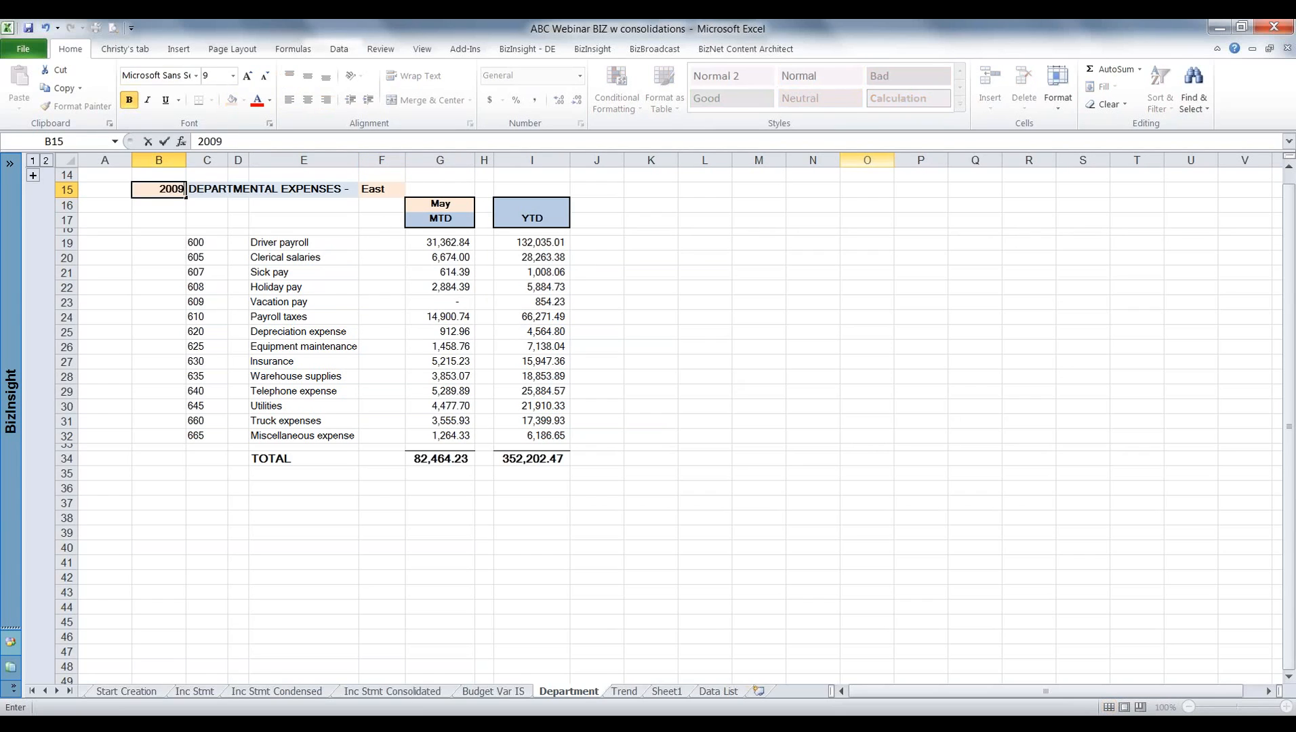
pyautogui.press('Return')
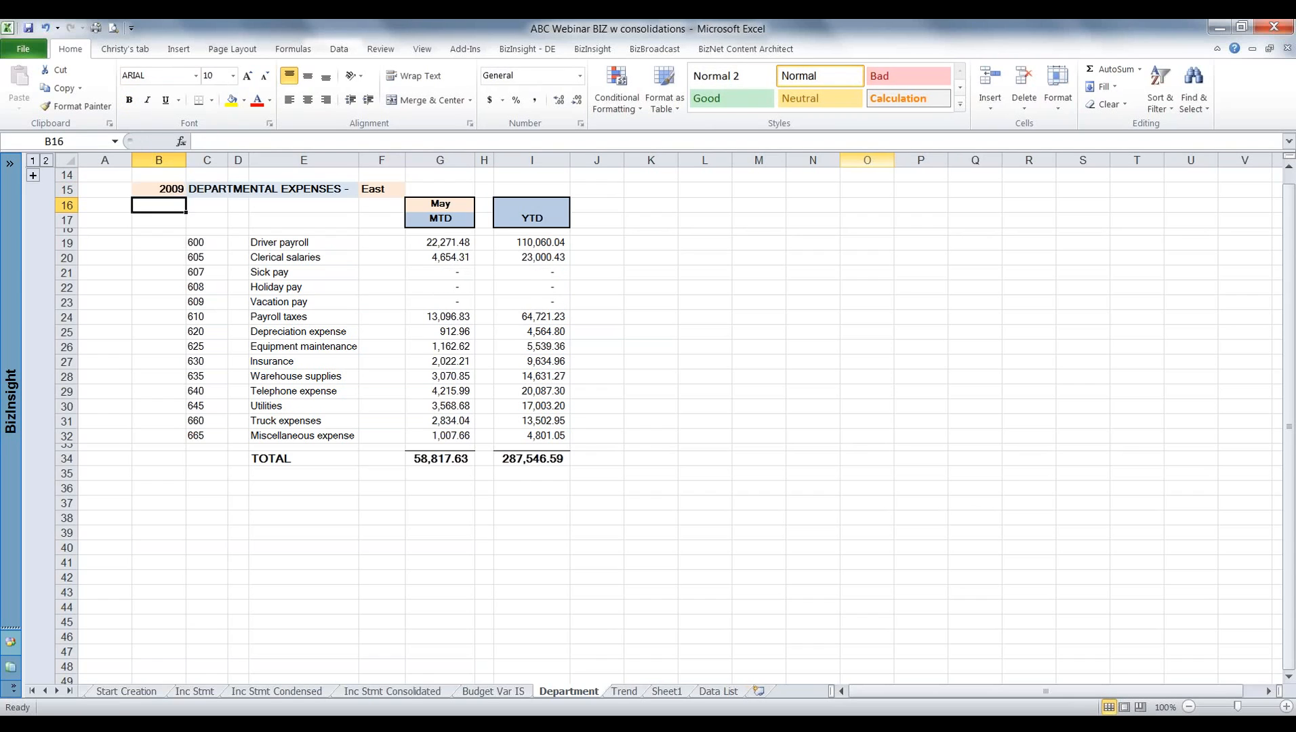
pyautogui.press('Up')
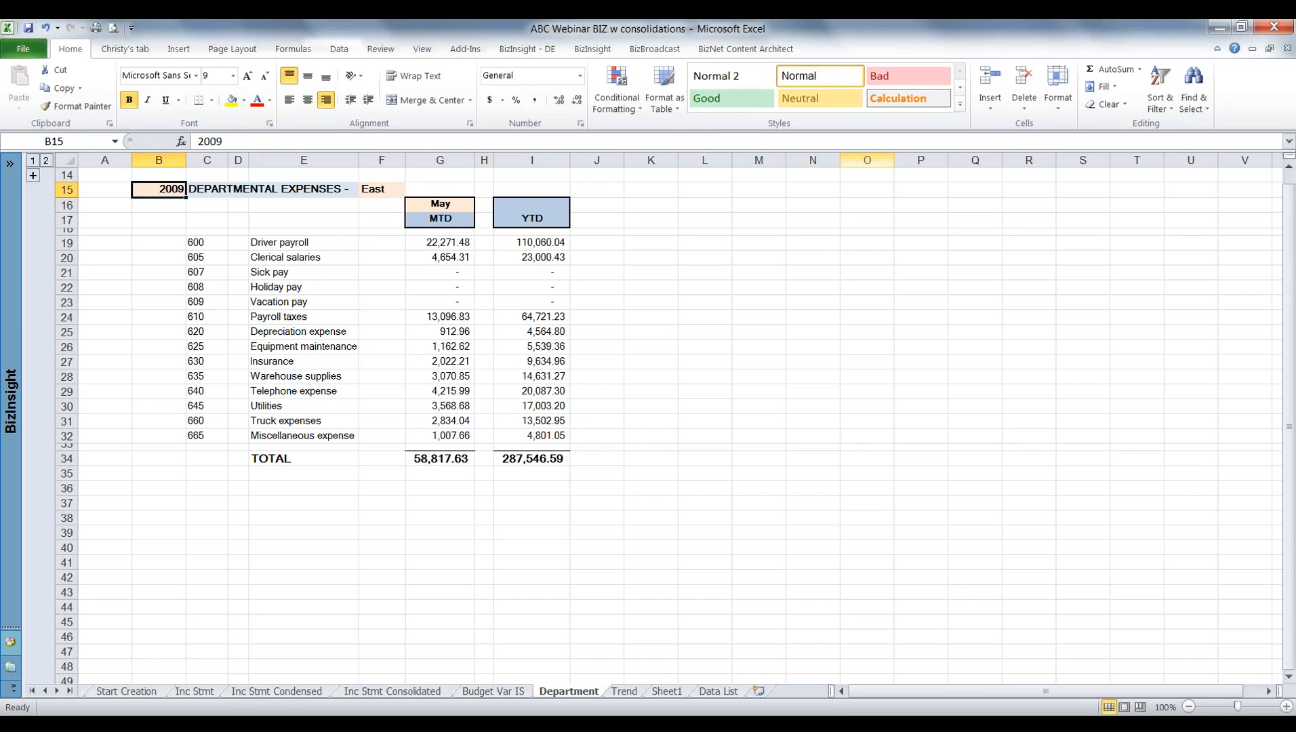
pyautogui.write('2010')
pyautogui.press('Return')
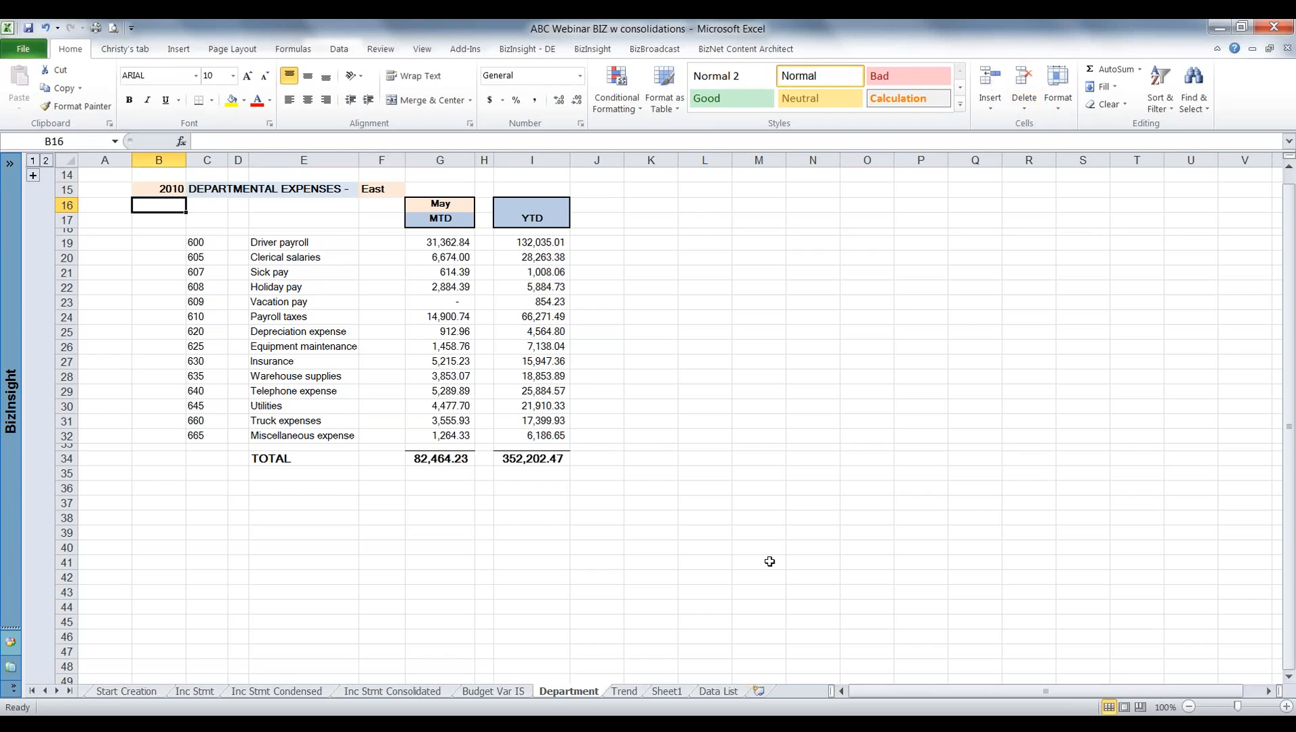
# On the Trend sheet, enter periods 4 and 3 in H6 and I6 and extend the series to 1 in K6.
pyautogui.click(624, 691)
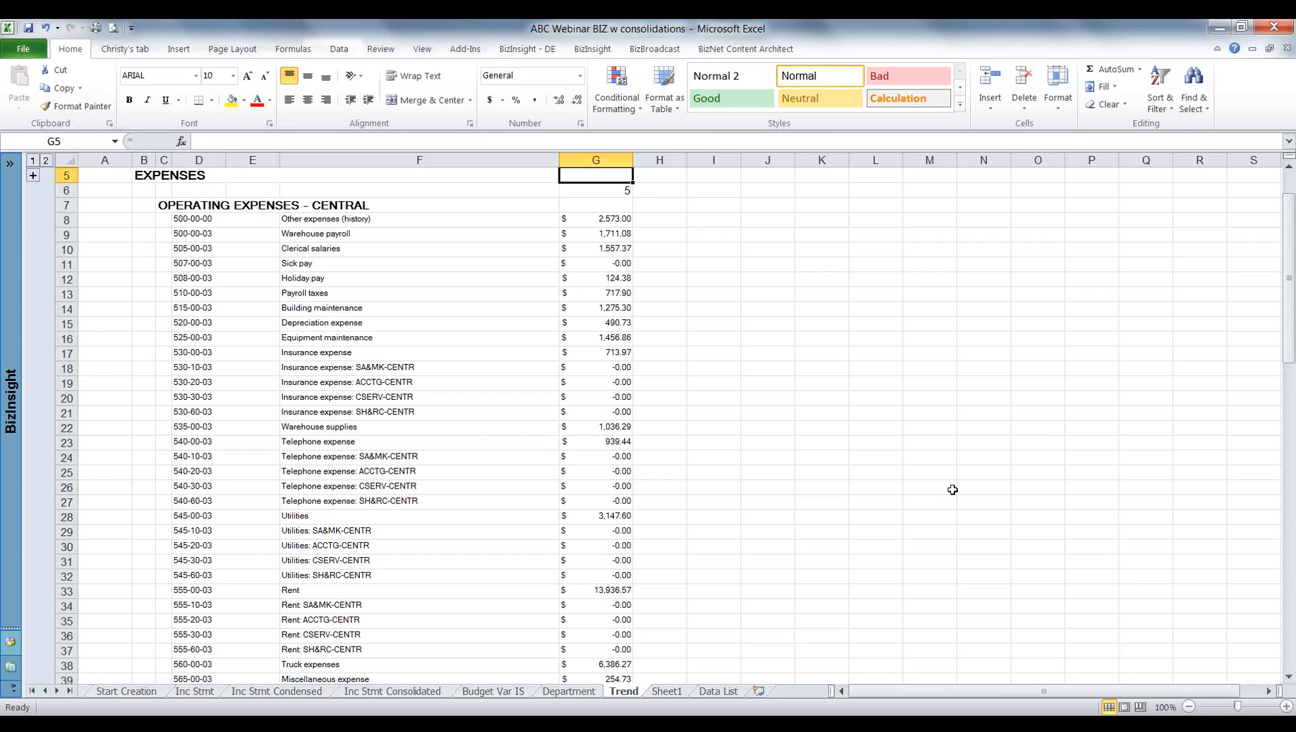
pyautogui.click(654, 193)
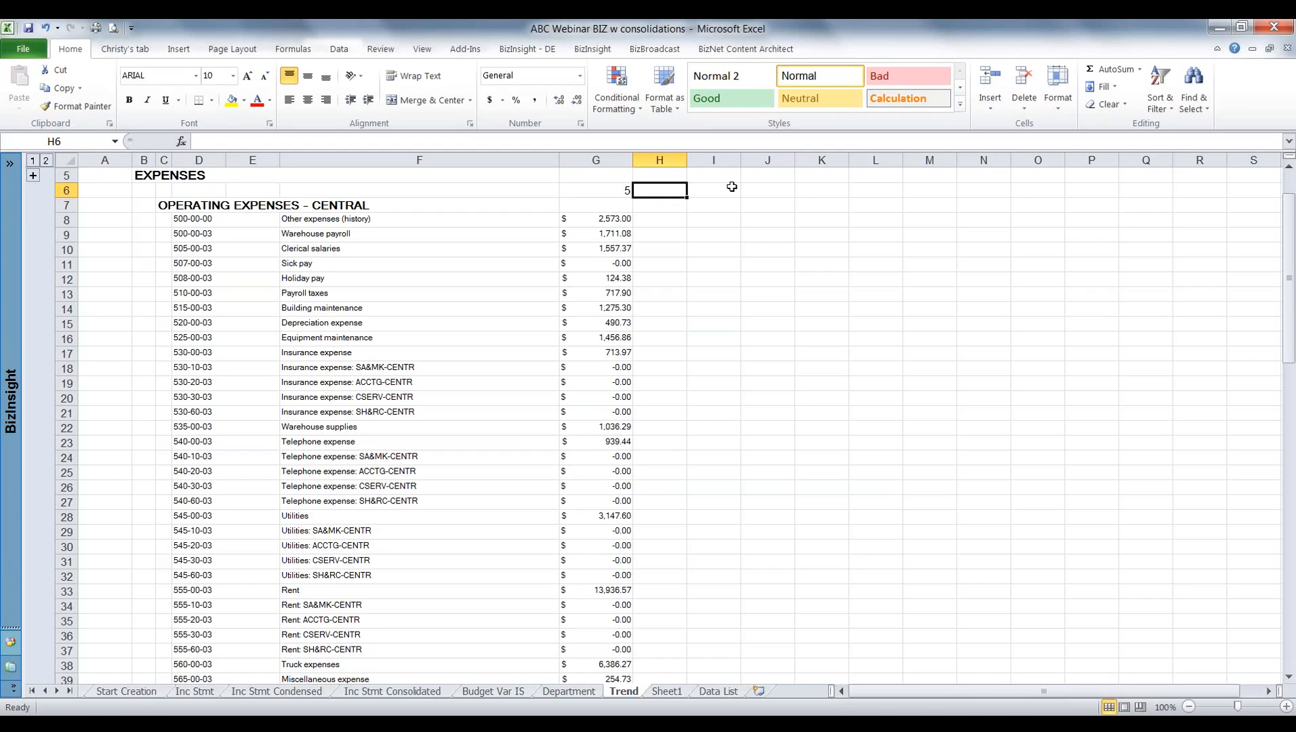
pyautogui.write('4')
pyautogui.click(732, 187)
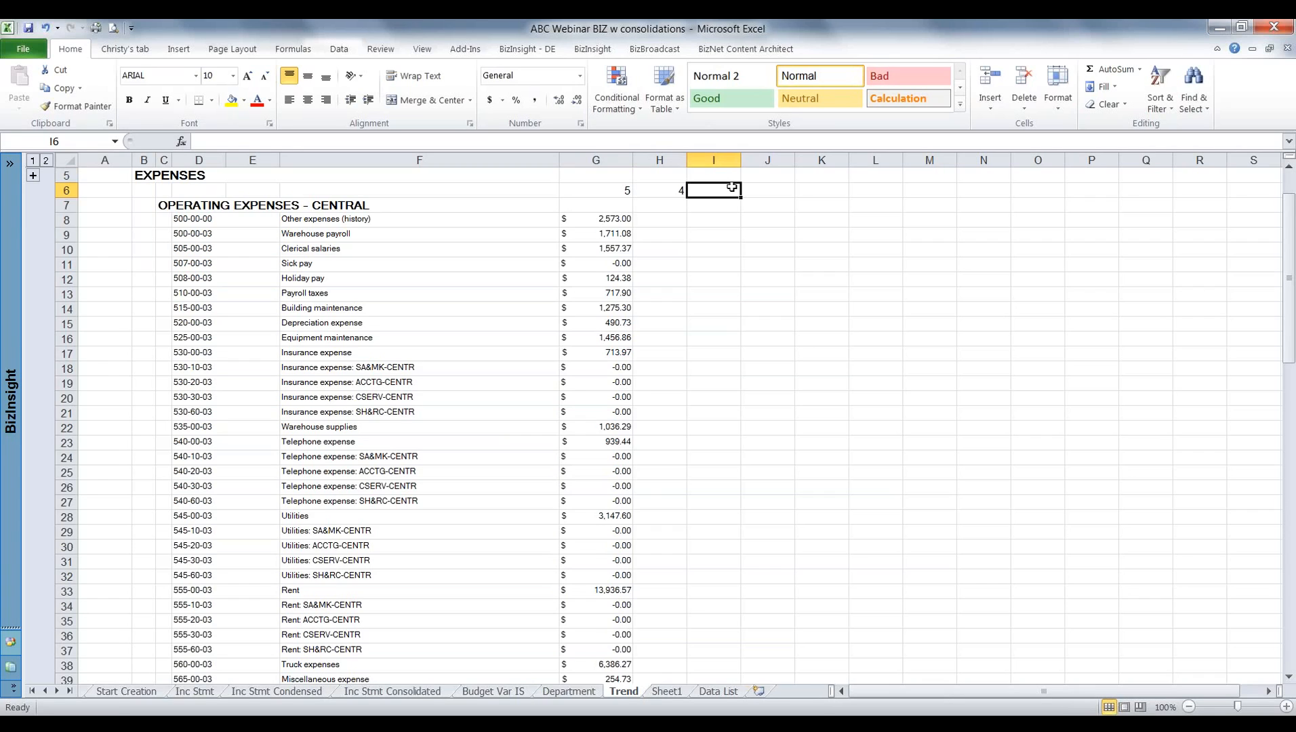
pyautogui.write('3')
pyautogui.press('Tab')
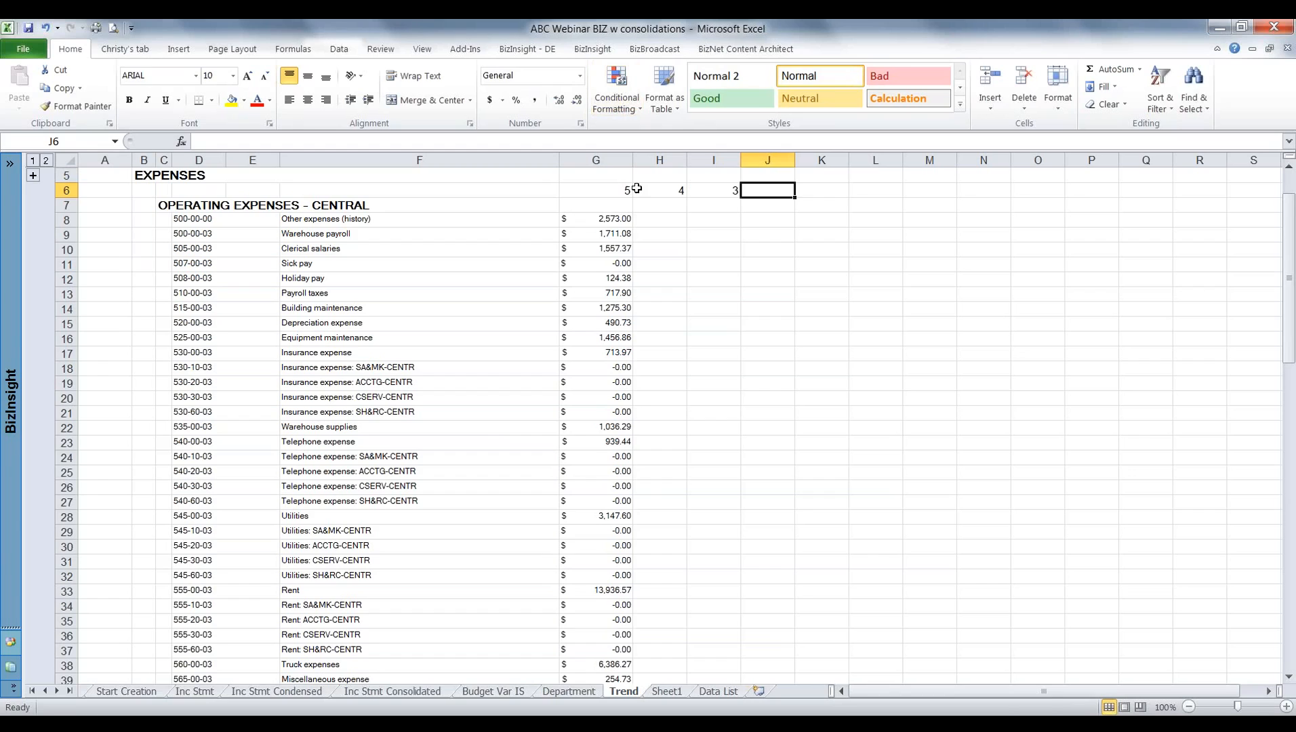
pyautogui.moveTo(652, 191); pyautogui.dragTo(820, 202)
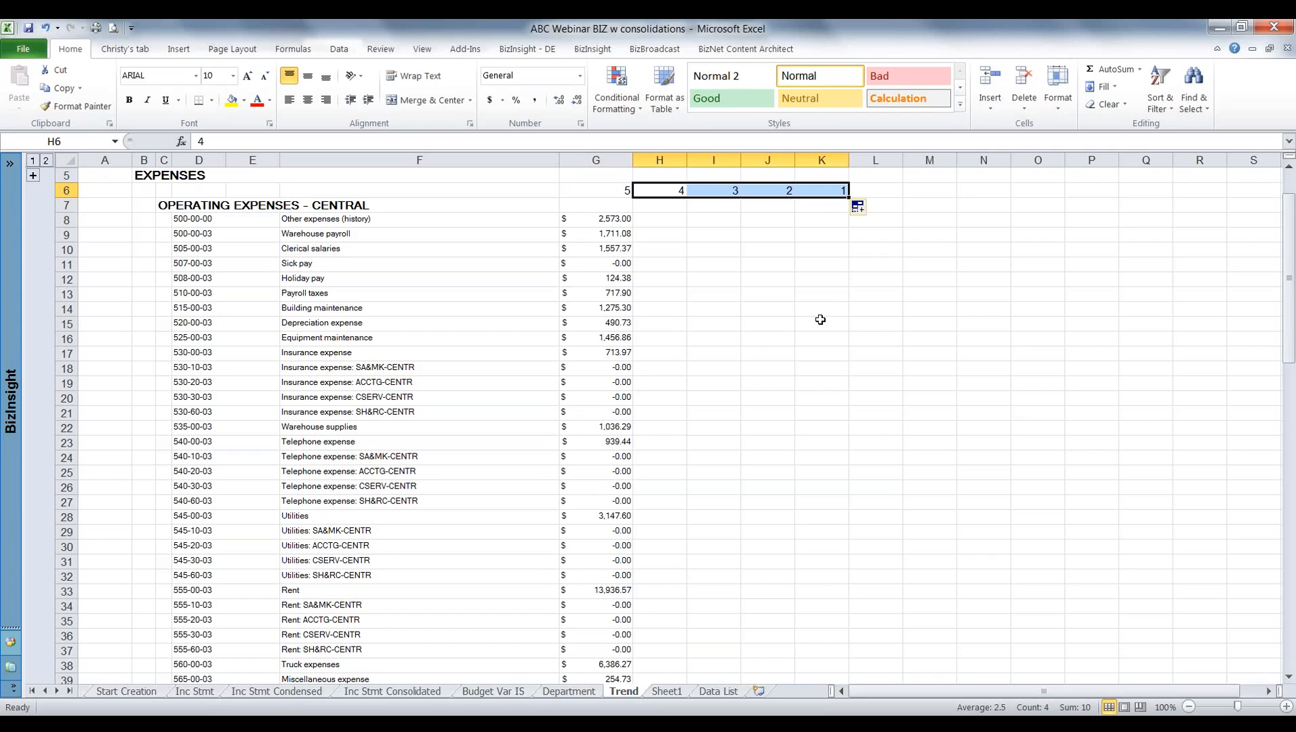
# Copy the period 5 expense formulas in G8:G99 and paste them into columns H to K, starting at row 8.
pyautogui.click(594, 222)
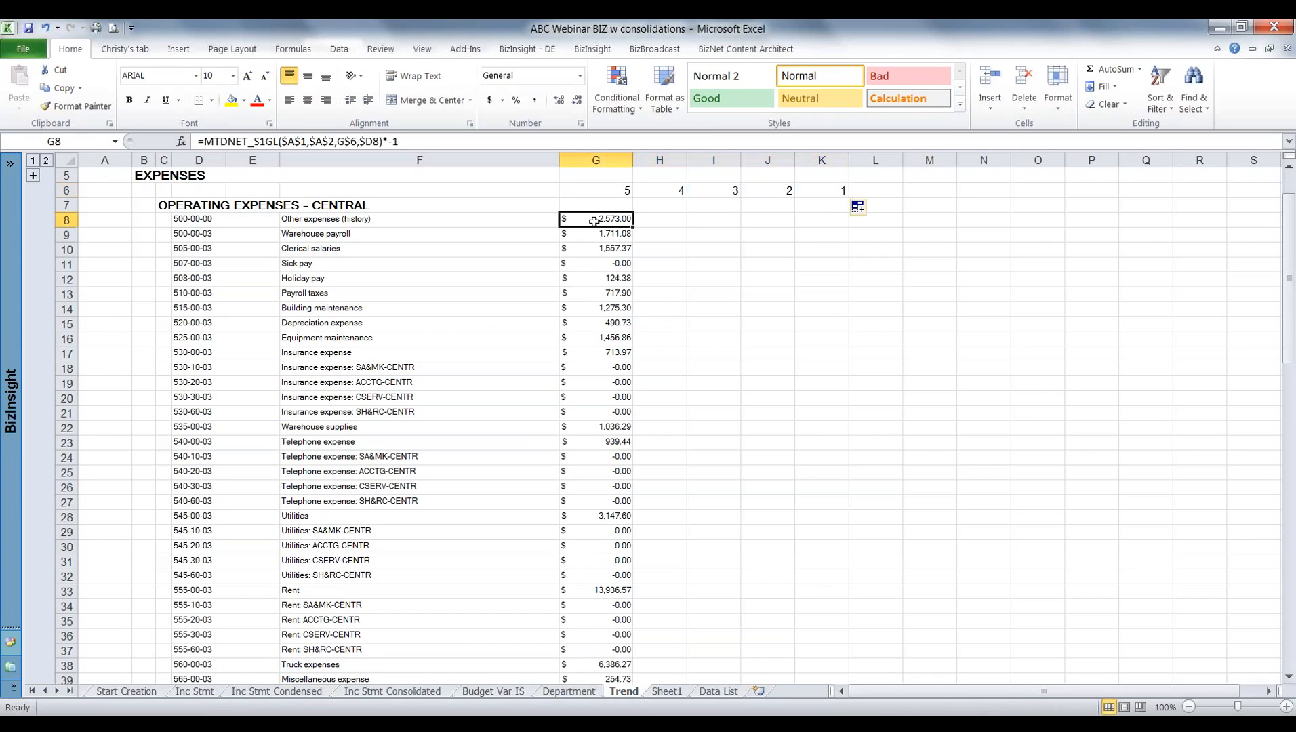
pyautogui.moveTo(593, 222); pyautogui.dragTo(600, 638)
pyautogui.hotkey('ctrl', 'c')
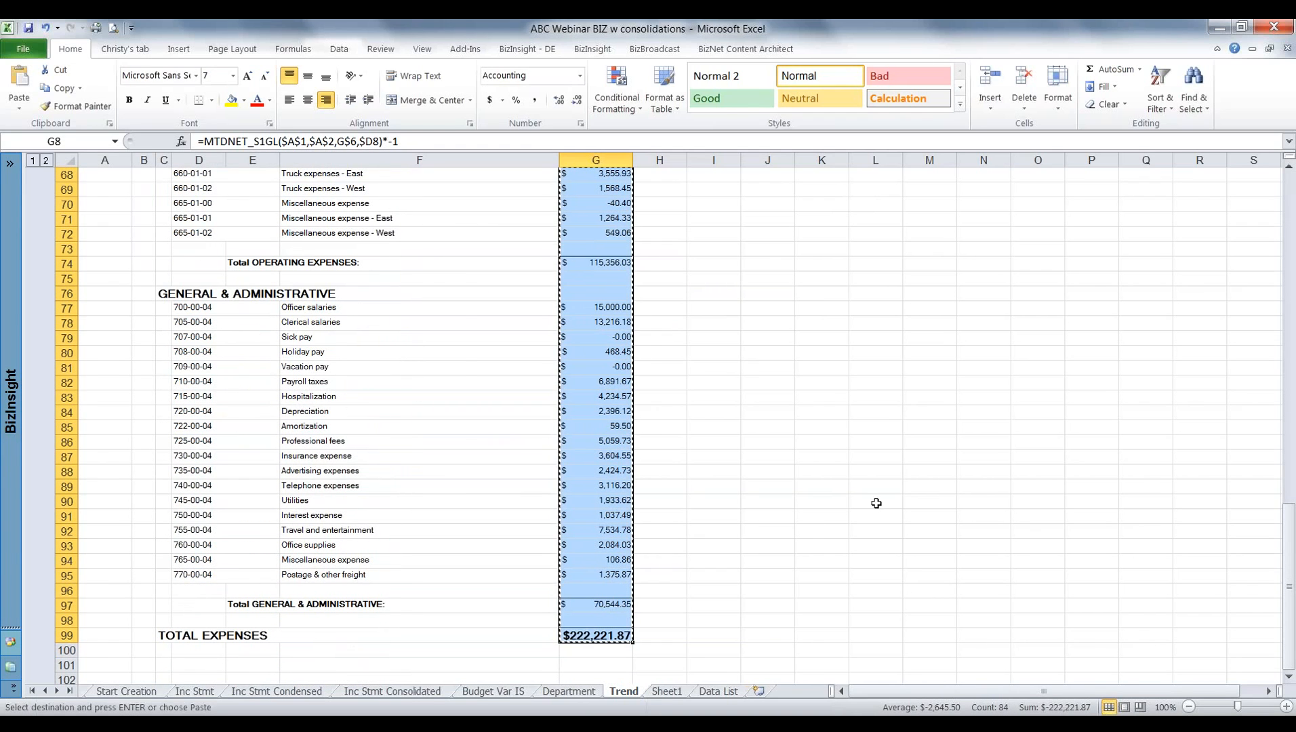
pyautogui.moveTo(1288, 587); pyautogui.dragTo(1287, 227)
pyautogui.moveTo(654, 220); pyautogui.dragTo(824, 219)
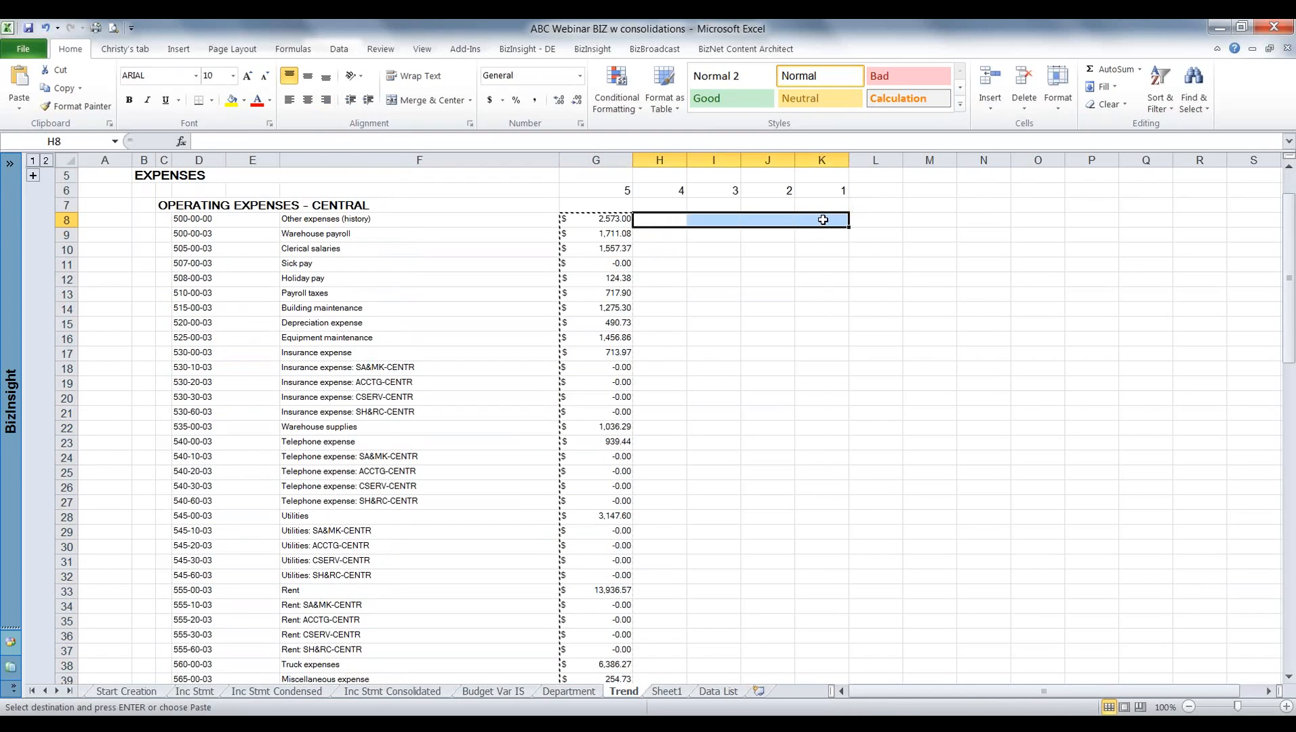
pyautogui.rightClick(824, 230)
pyautogui.click(857, 279)
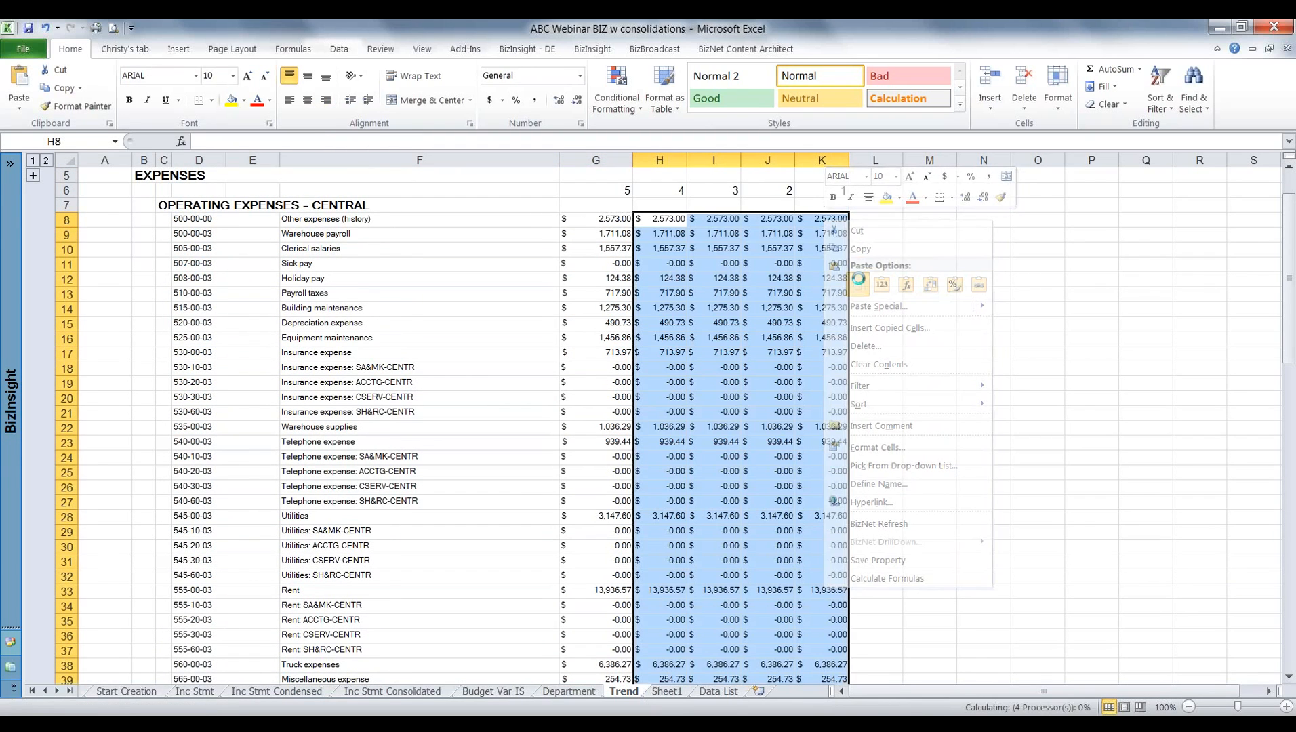
pyautogui.press('Escape')
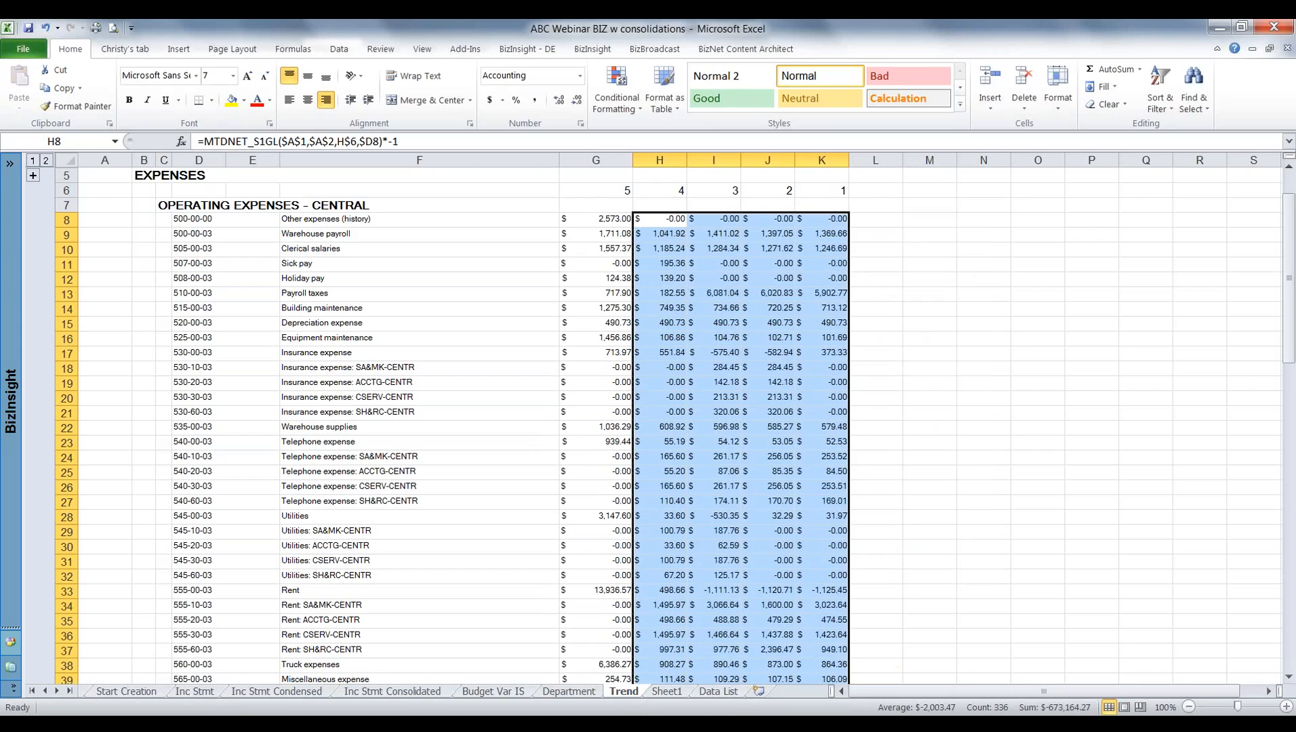
pyautogui.click(943, 260)
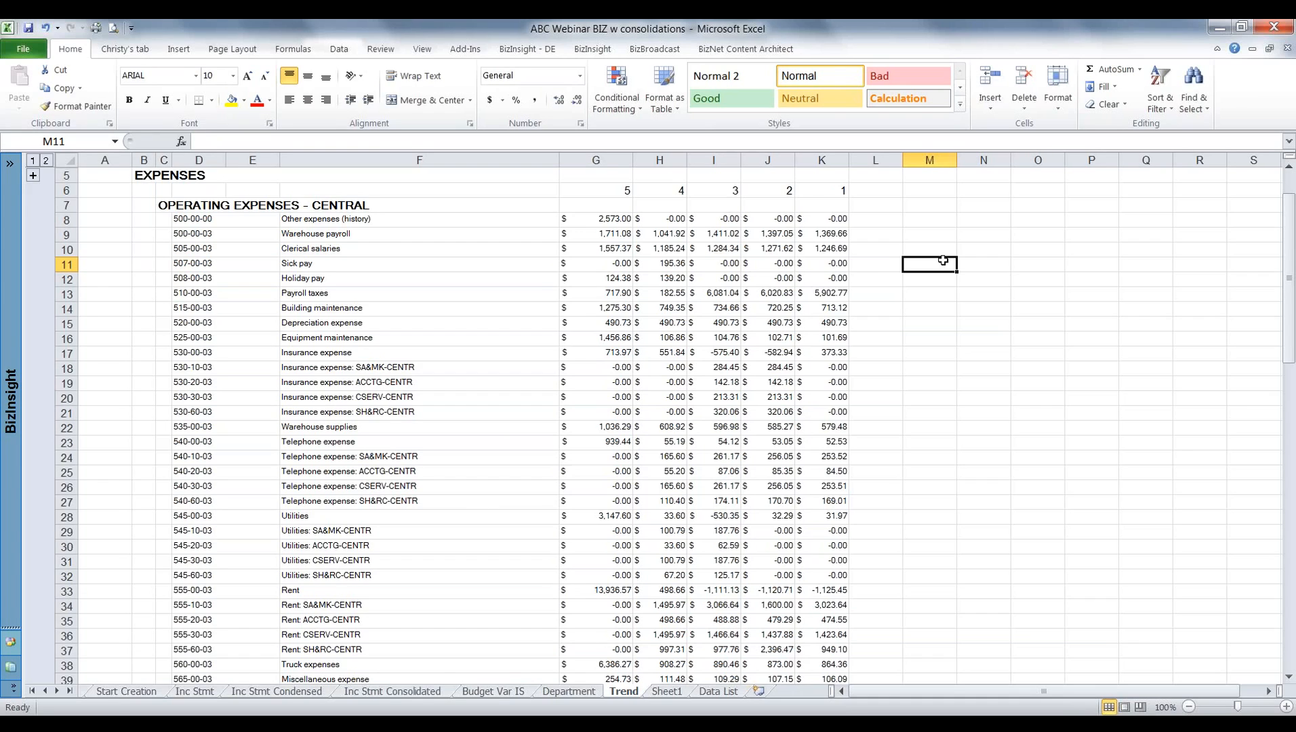
# Revisit the Department, Budget Var IS and Inc Stmt Consolidated reports.
pyautogui.click(578, 692)
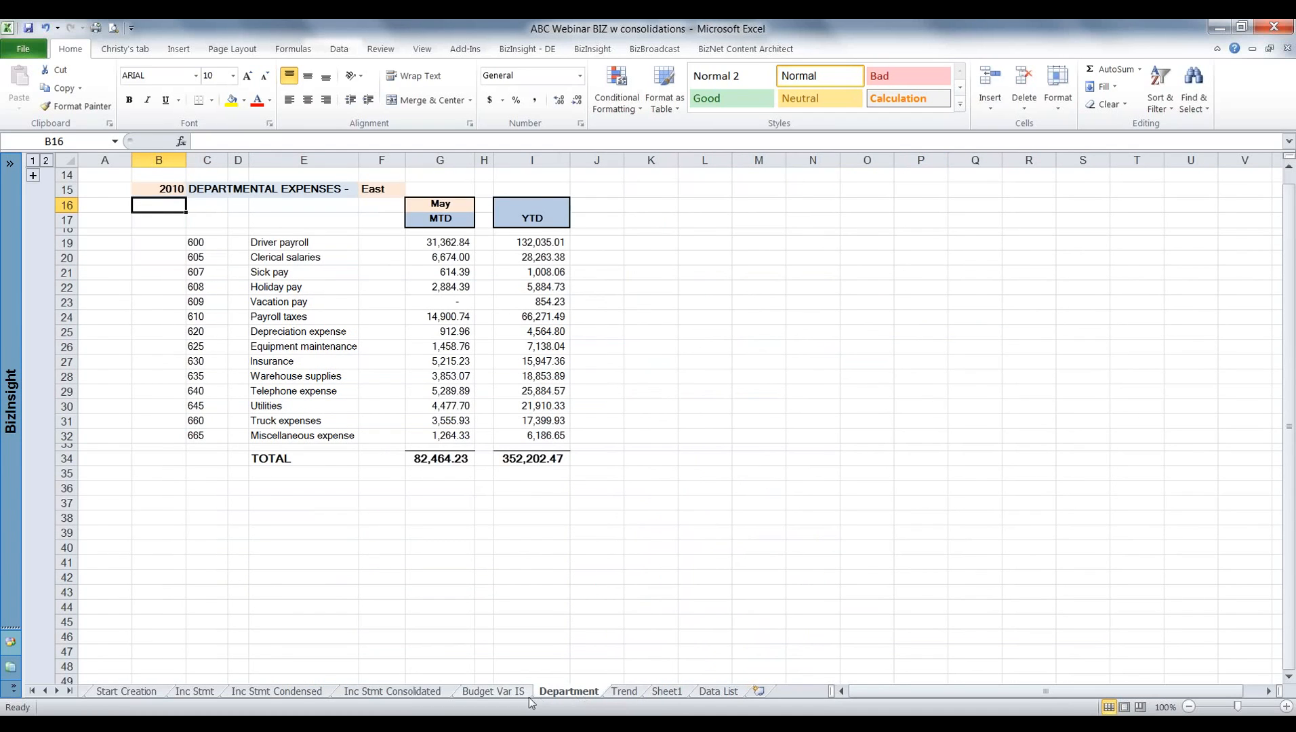
pyautogui.click(502, 690)
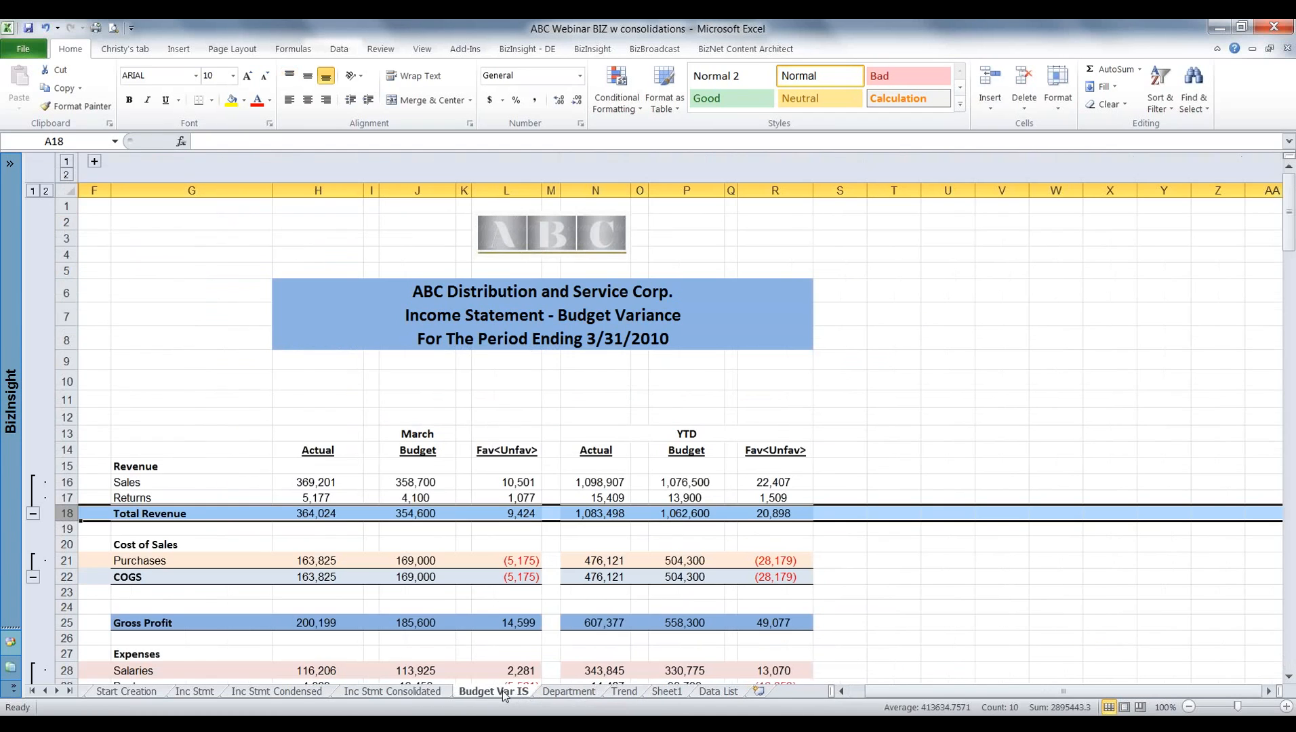
pyautogui.click(426, 696)
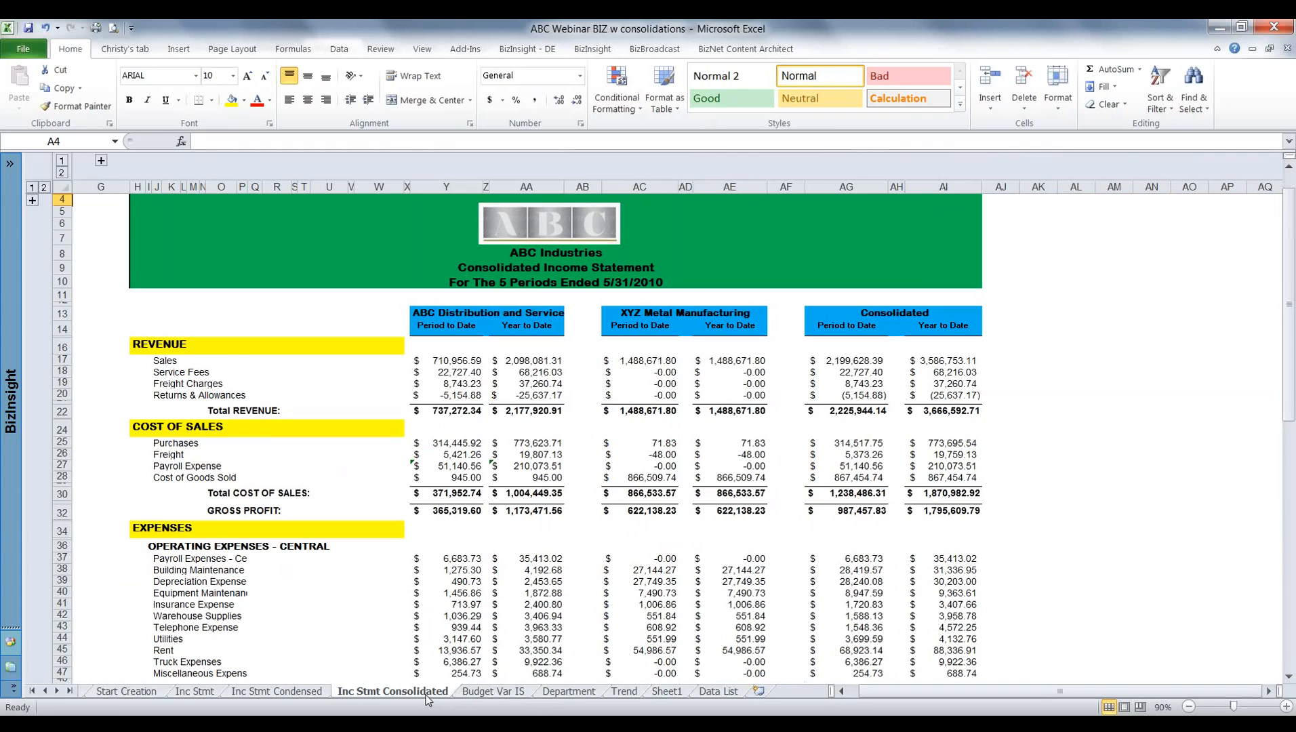
# On the Inc Stmt Condensed sheet, collapse the grouped rows 1 to 3 and the grouped account column A.
pyautogui.click(316, 690)
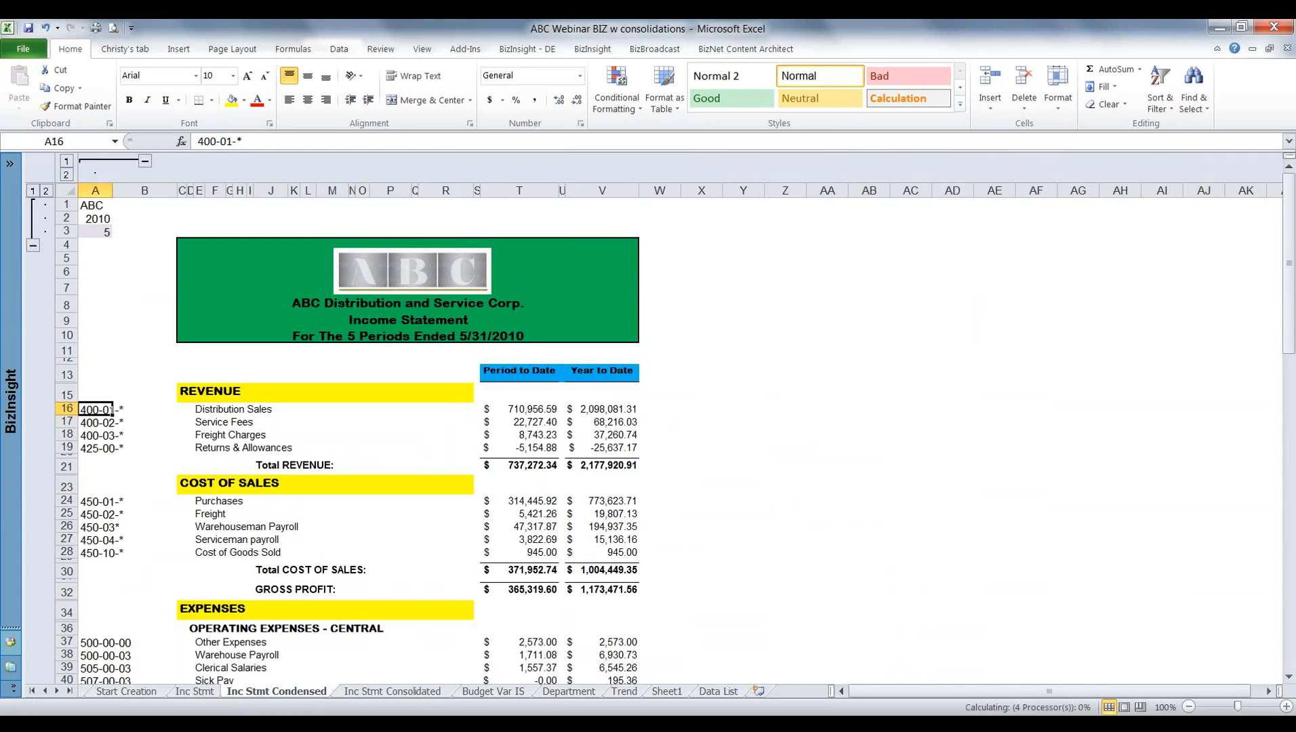
pyautogui.click(33, 246)
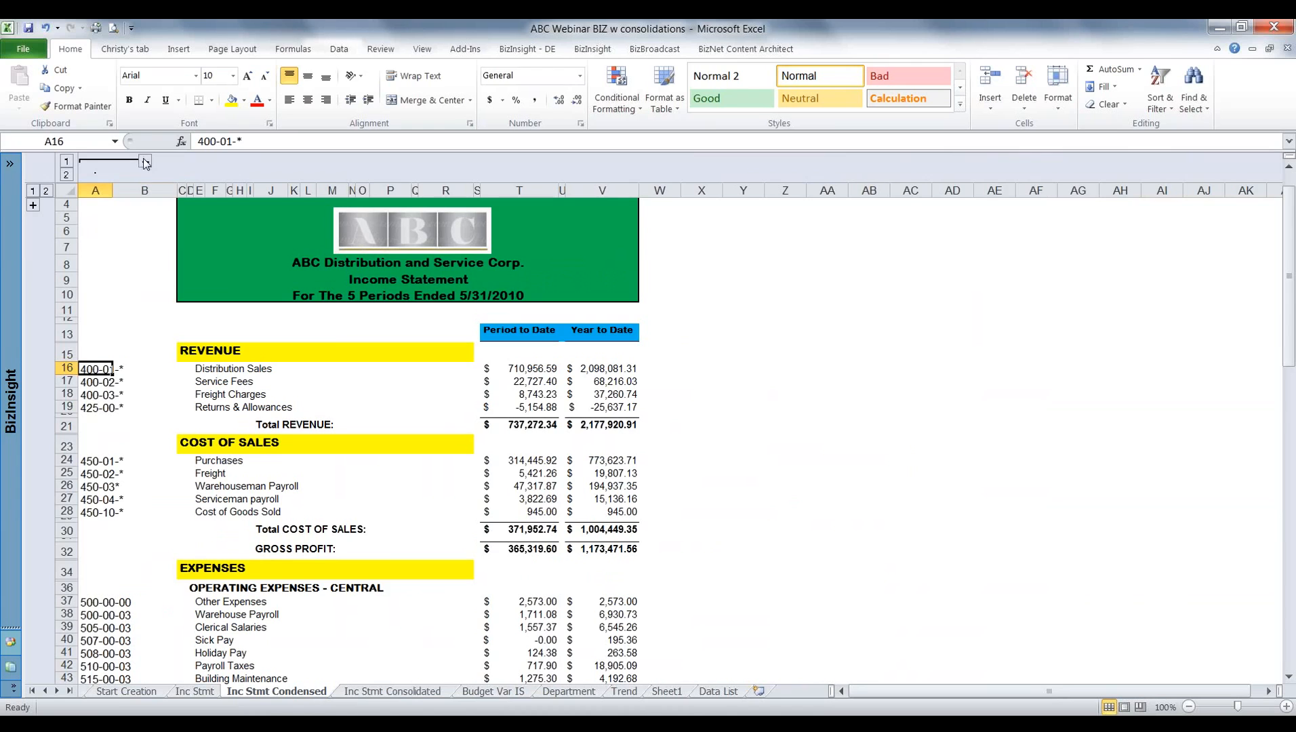
pyautogui.click(142, 160)
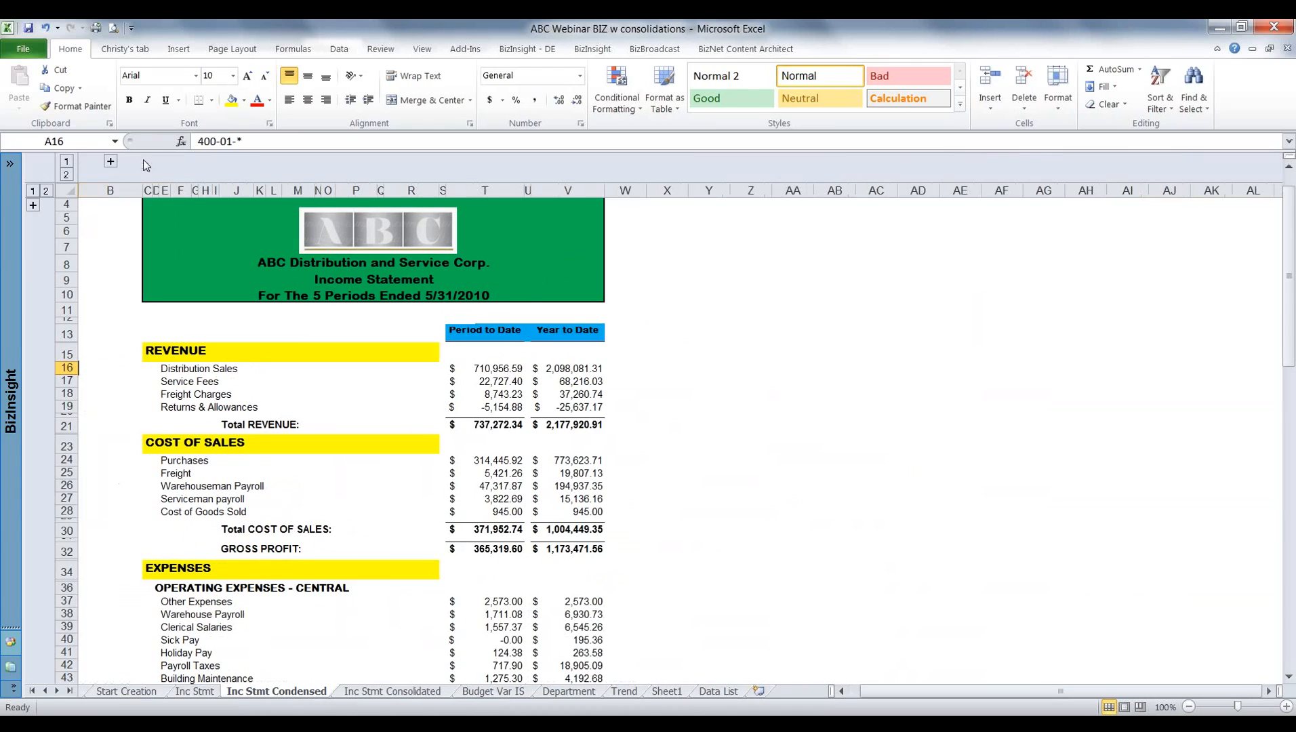
# View the Inc Stmt report, and bring up the BizBroadcast commands and the distribution list on the BroadcastList sheet.
pyautogui.click(192, 694)
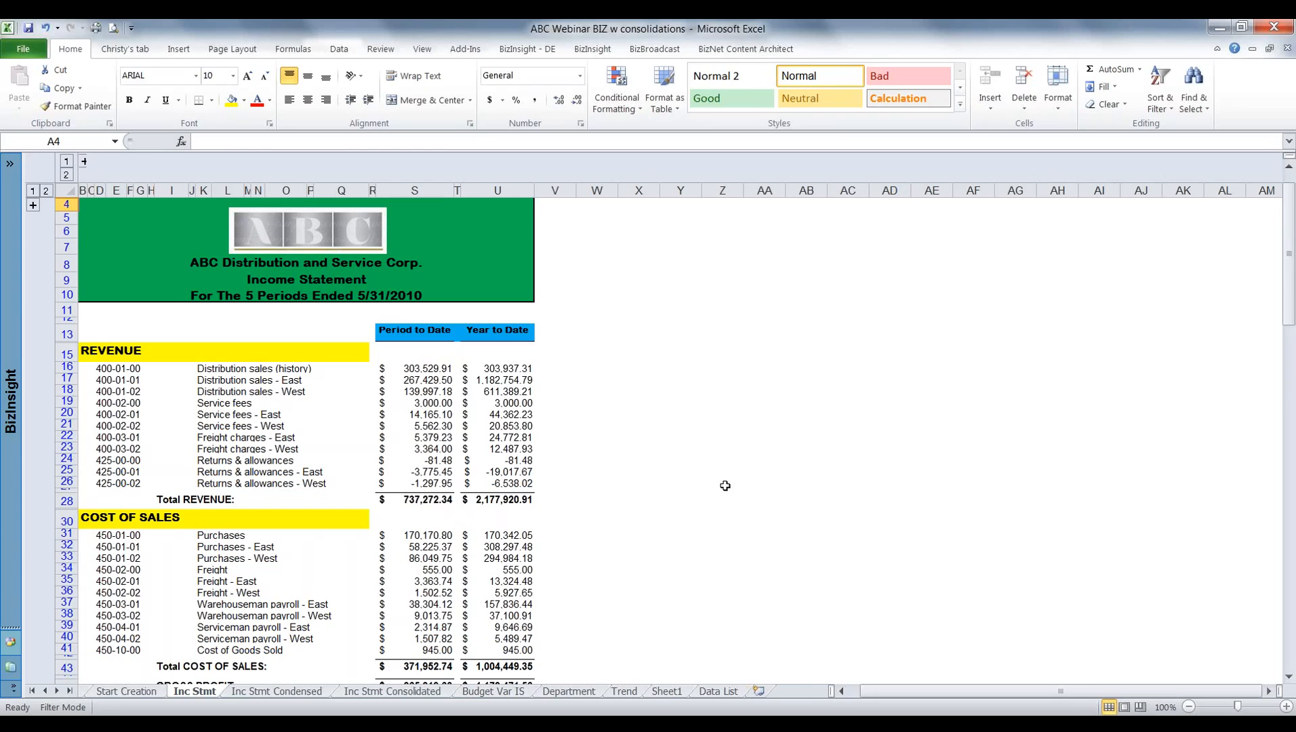
pyautogui.click(45, 691)
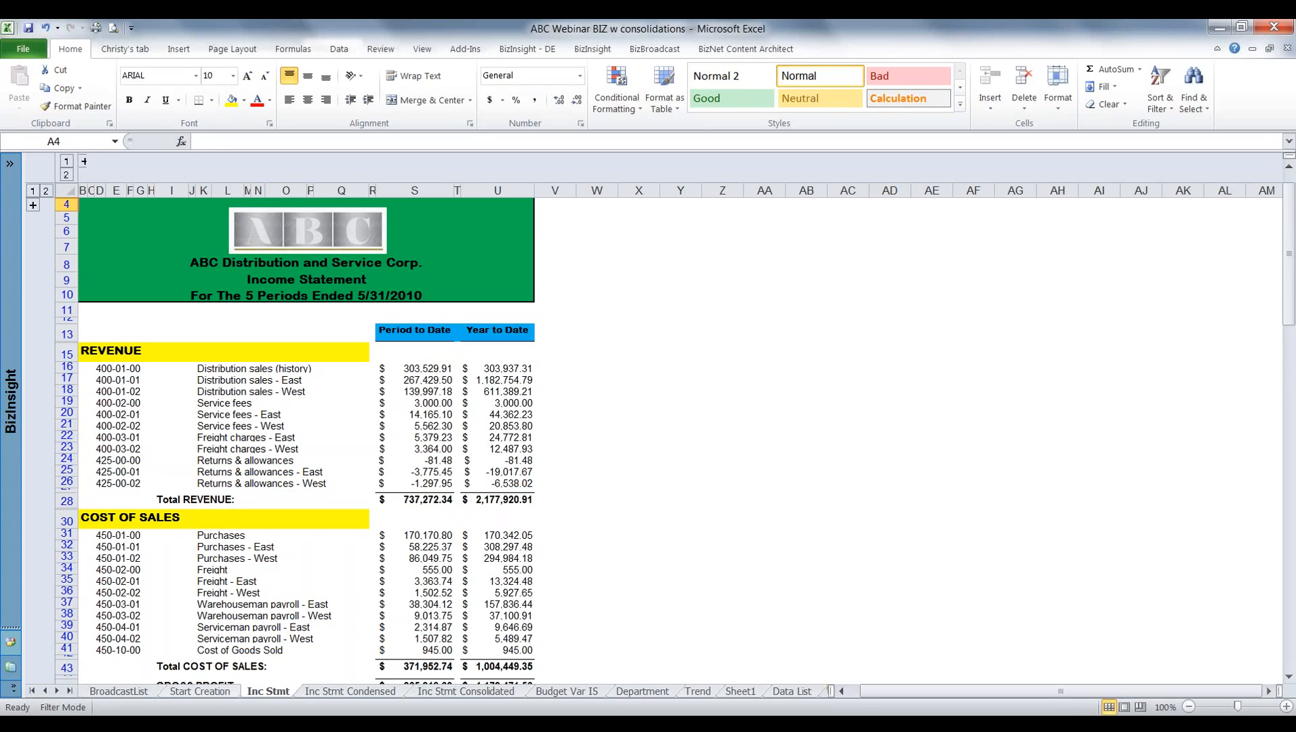
pyautogui.click(654, 50)
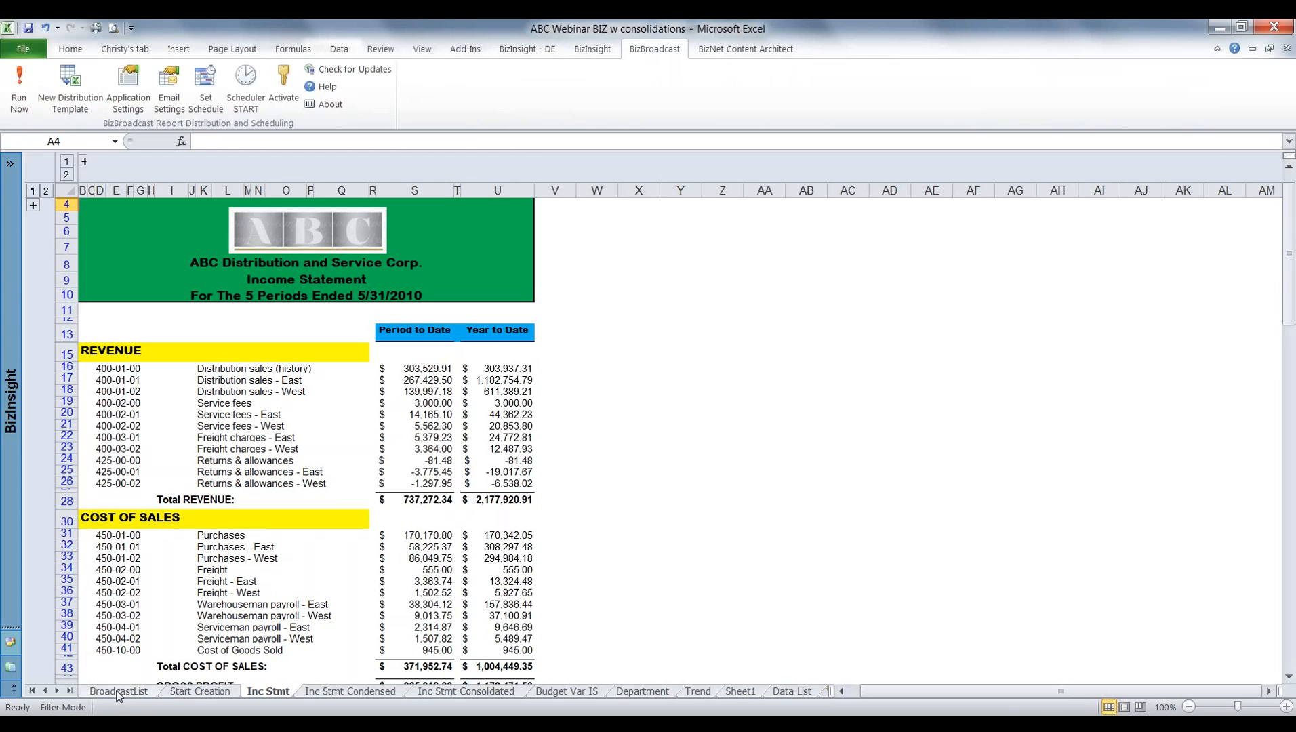
pyautogui.click(118, 691)
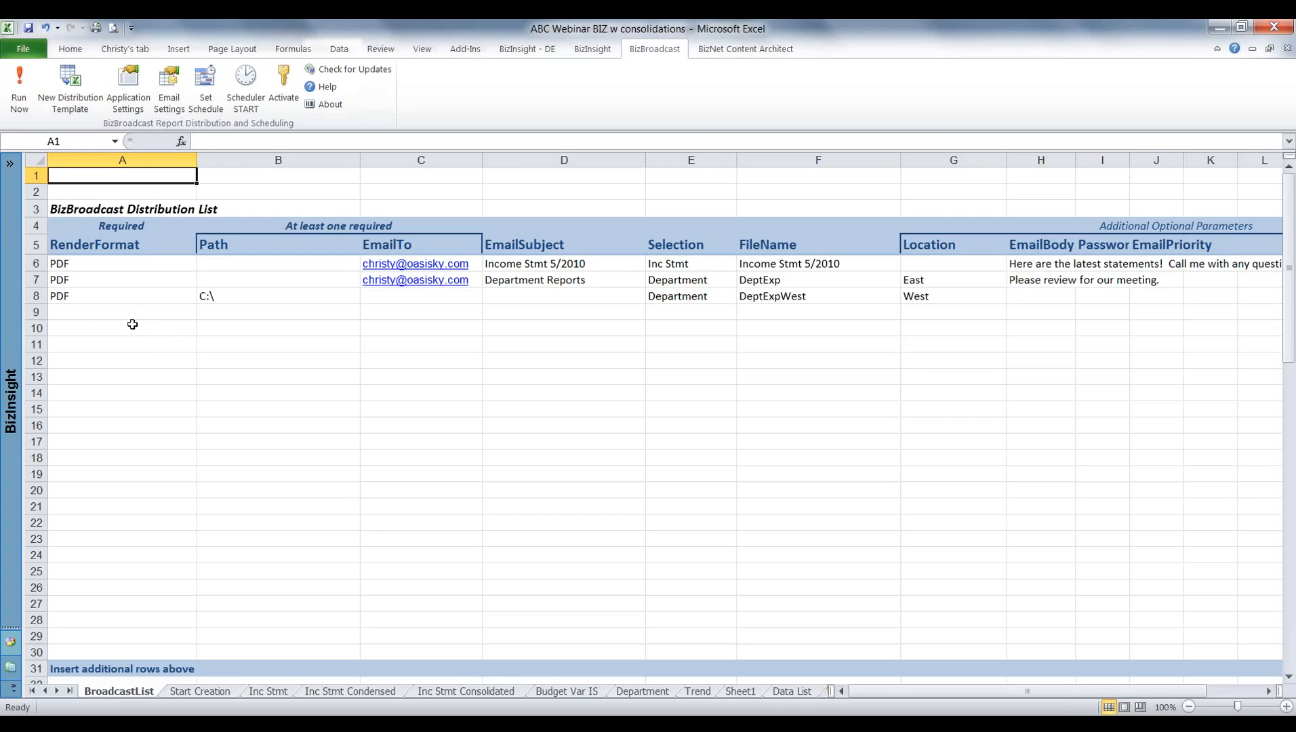
# Examine the render formats available for cell A9 of the distribution list, from PDF through CSV, without choosing one.
pyautogui.click(187, 313)
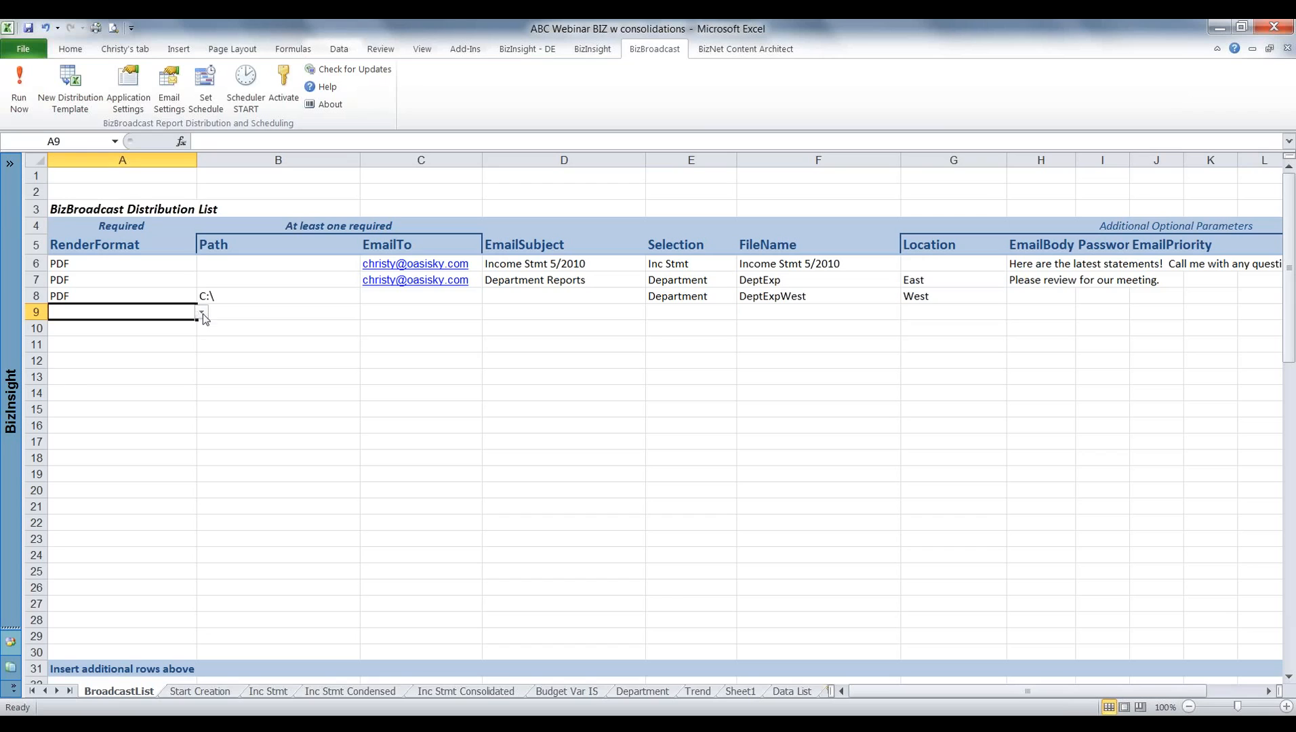
pyautogui.click(202, 313)
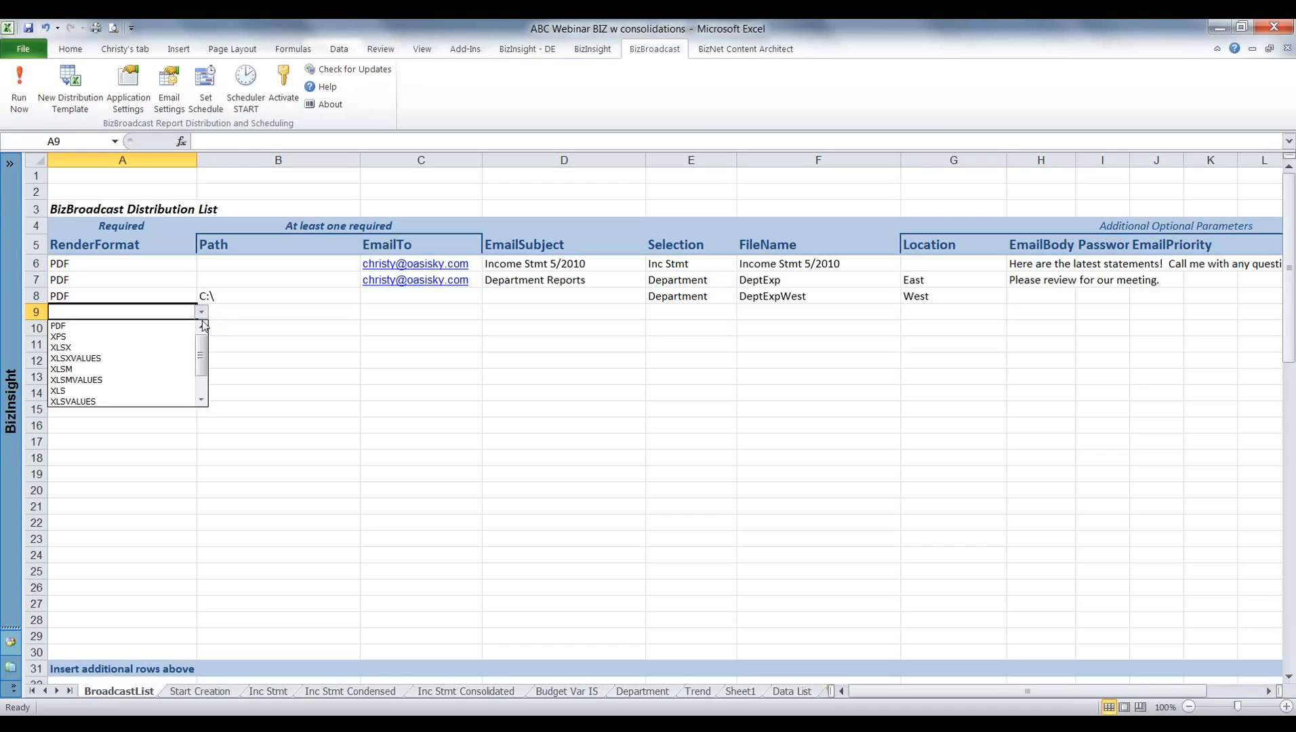
pyautogui.moveTo(200, 348); pyautogui.dragTo(202, 339)
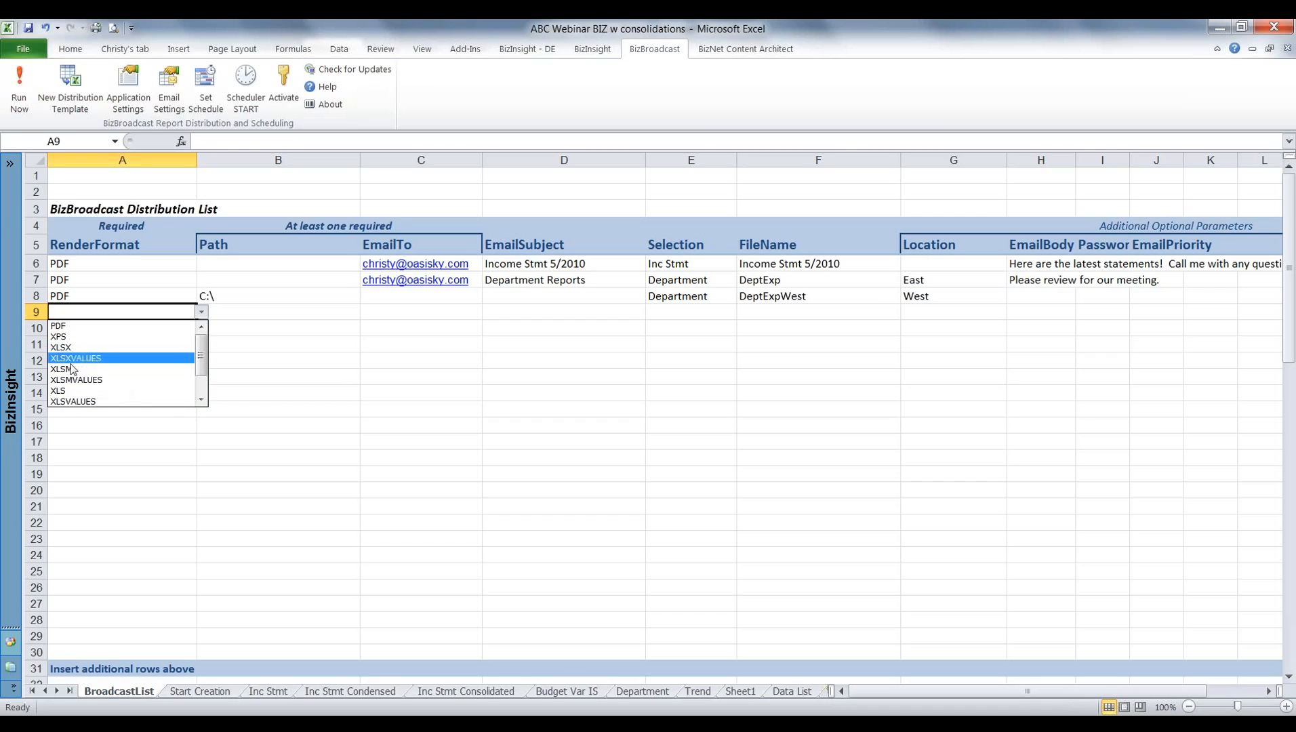
pyautogui.click(201, 402)
pyautogui.click(202, 402)
pyautogui.click(200, 401)
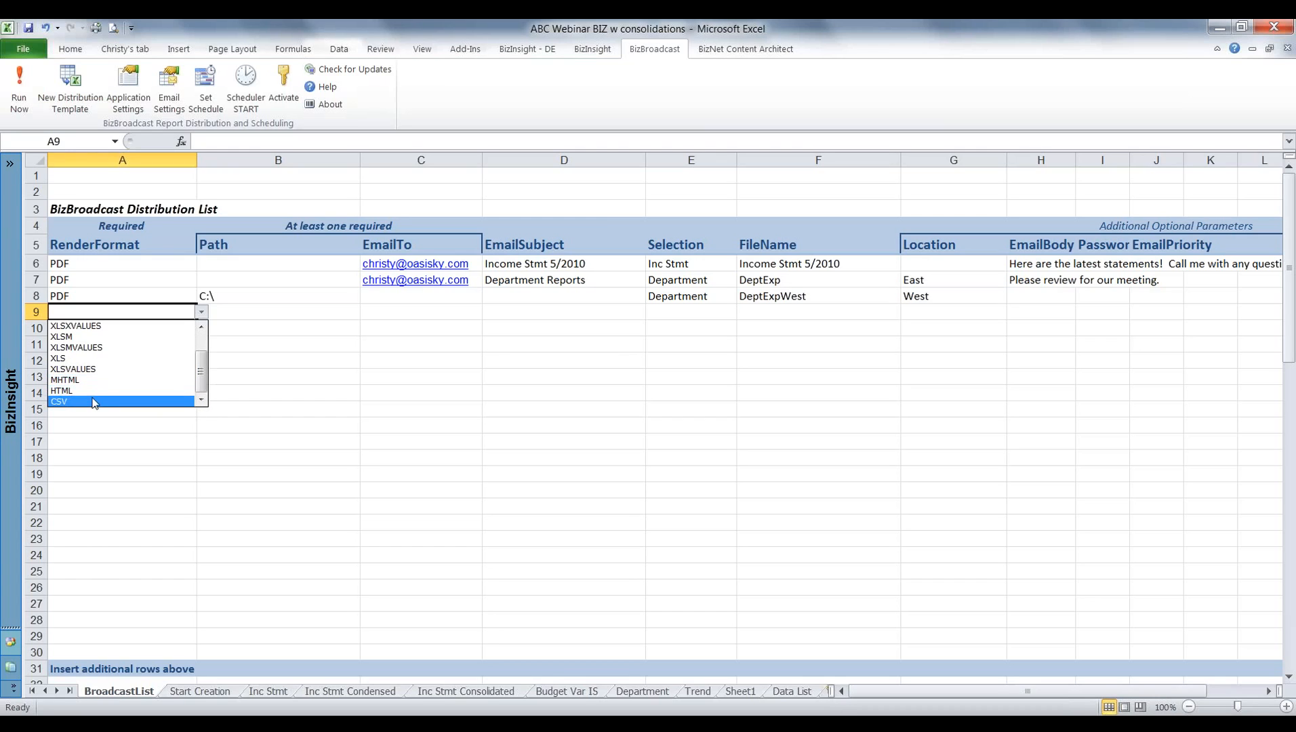
pyautogui.moveTo(203, 377); pyautogui.dragTo(203, 347)
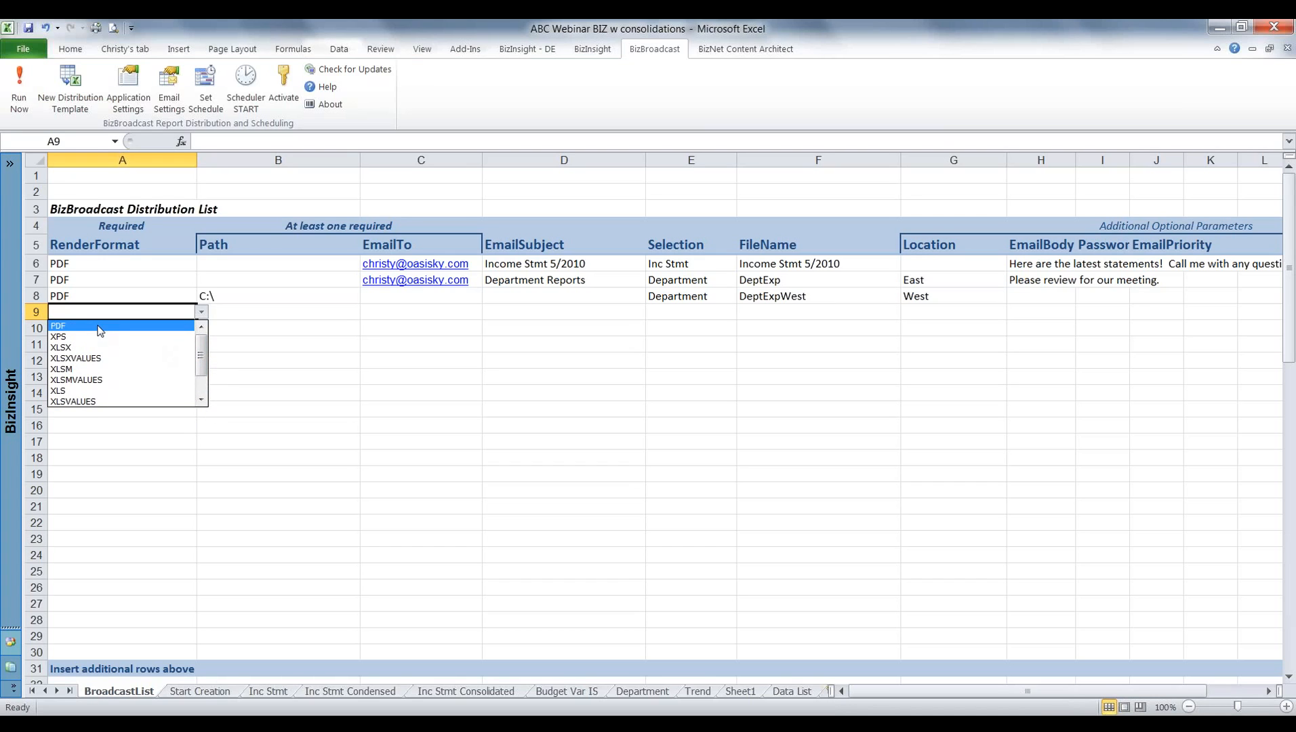
pyautogui.click(204, 399)
pyautogui.click(203, 399)
pyautogui.click(204, 399)
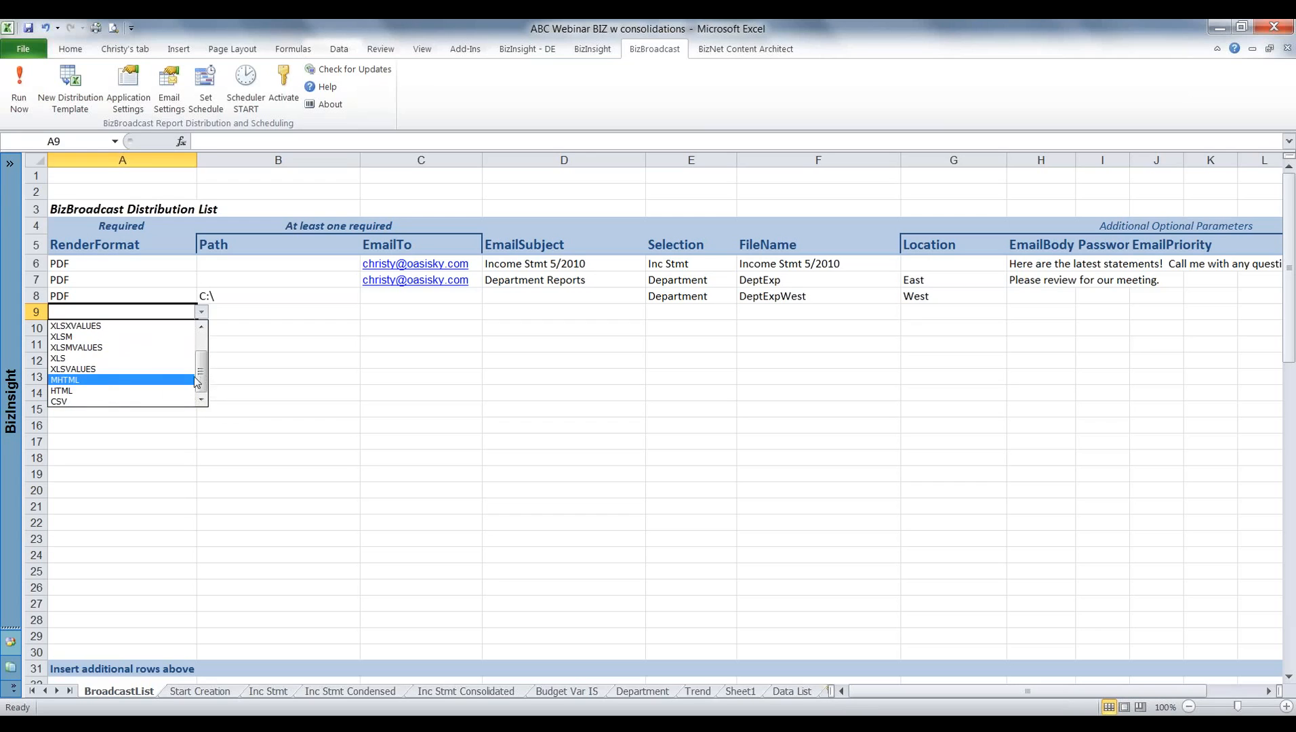
pyautogui.moveTo(202, 380); pyautogui.dragTo(203, 332)
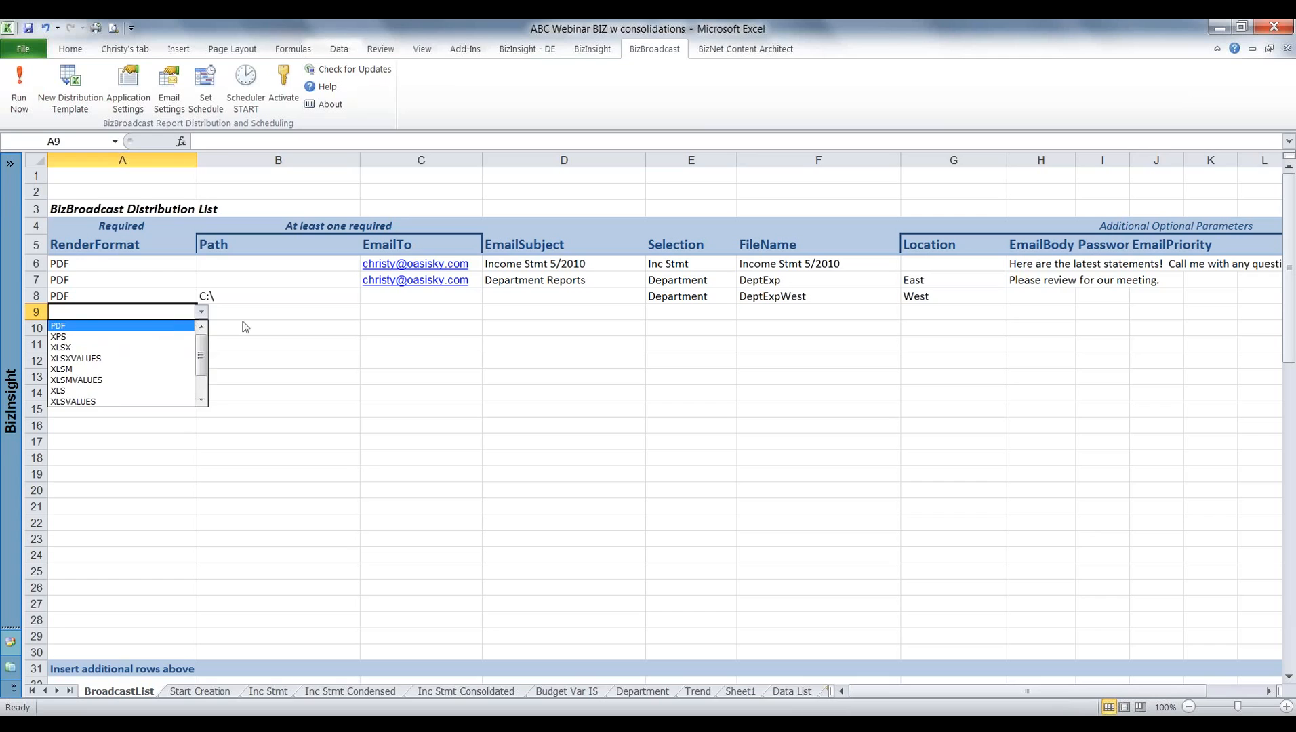
pyautogui.click(201, 313)
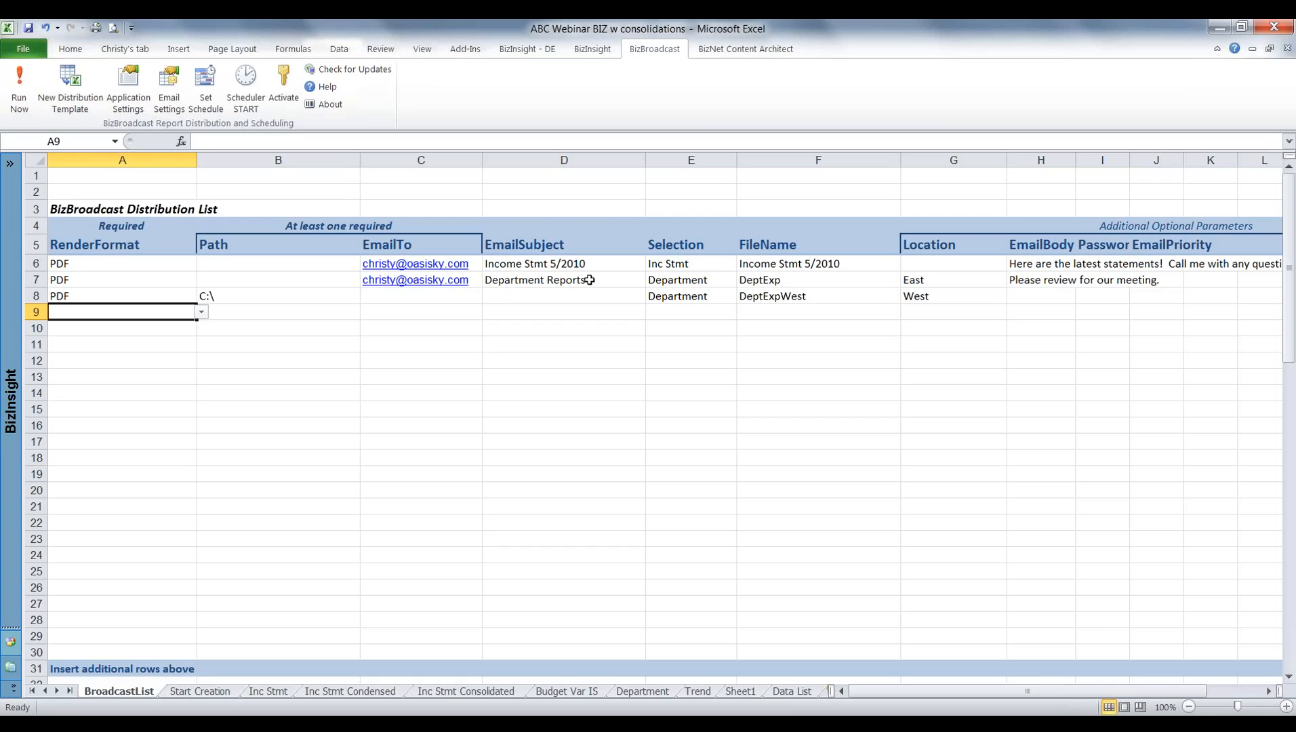
# Inspect the Income Stmt row's email subject formula and its worksheet selection dialog, closing the dialog without changes.
pyautogui.click(545, 264)
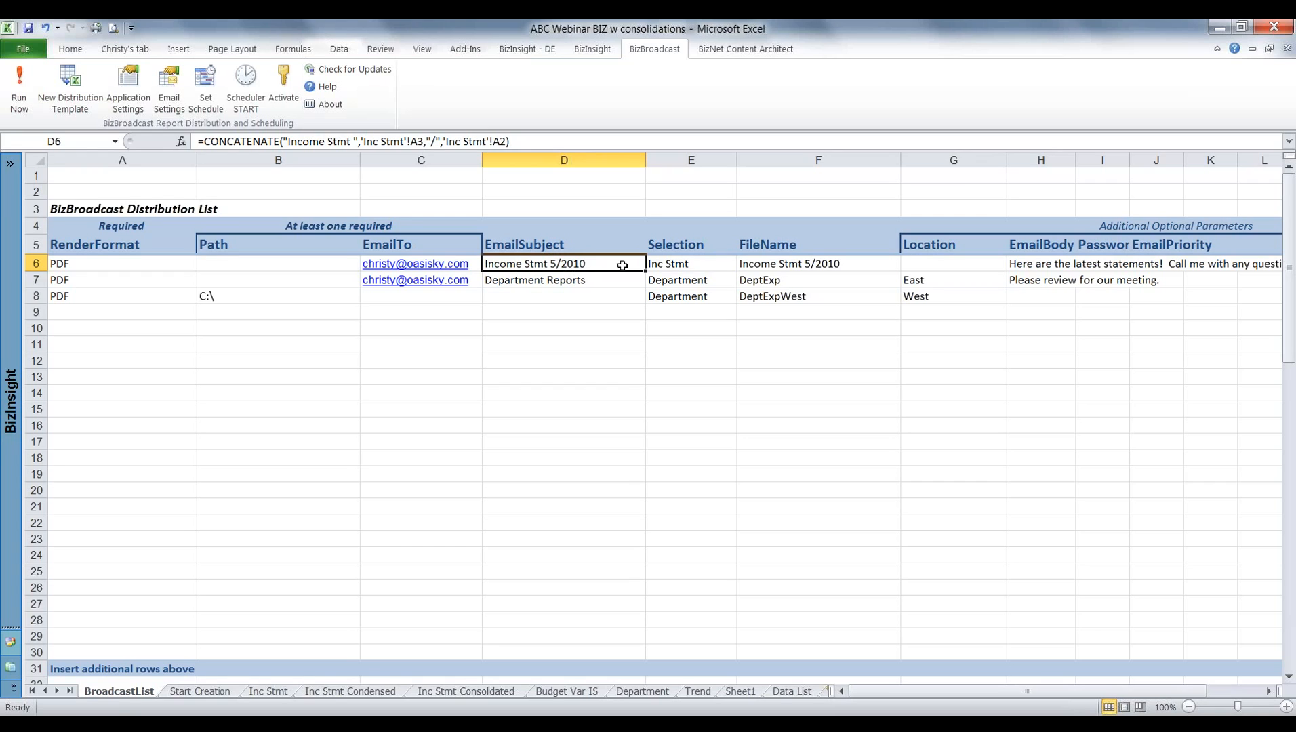
pyautogui.click(680, 265)
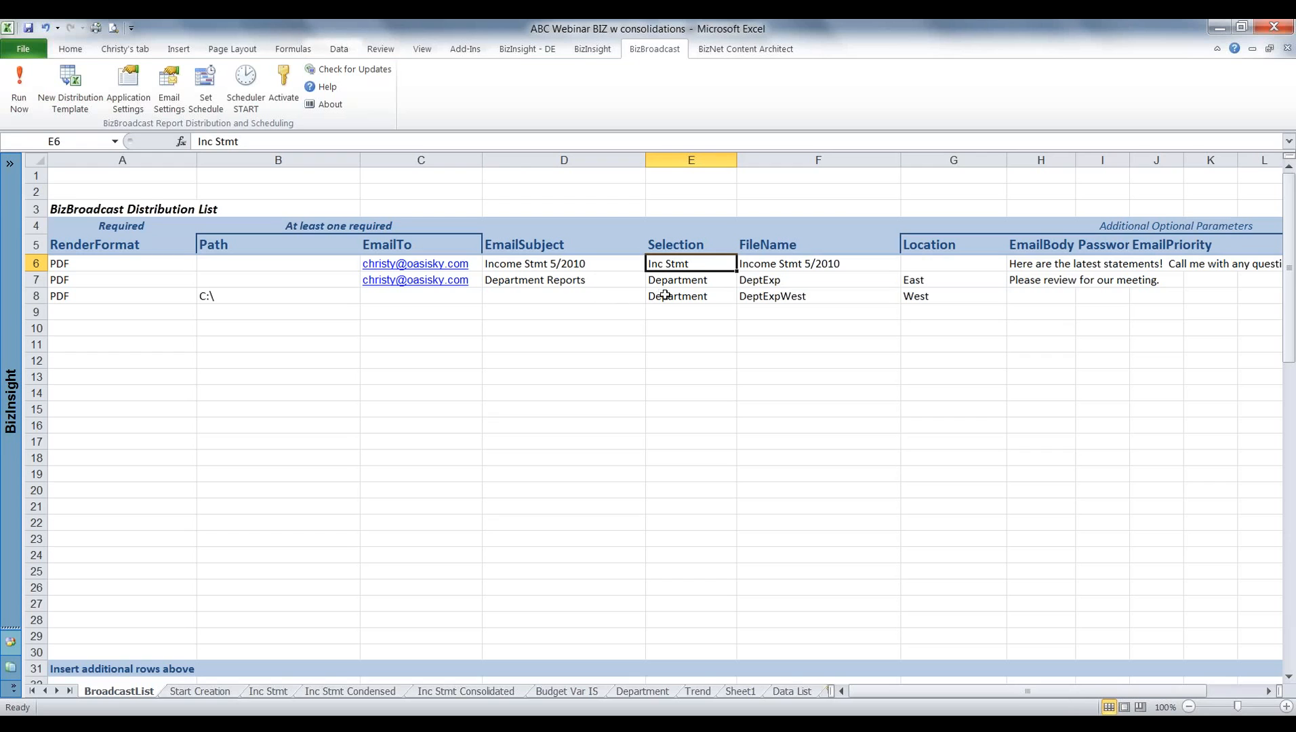
pyautogui.doubleClick(688, 264)
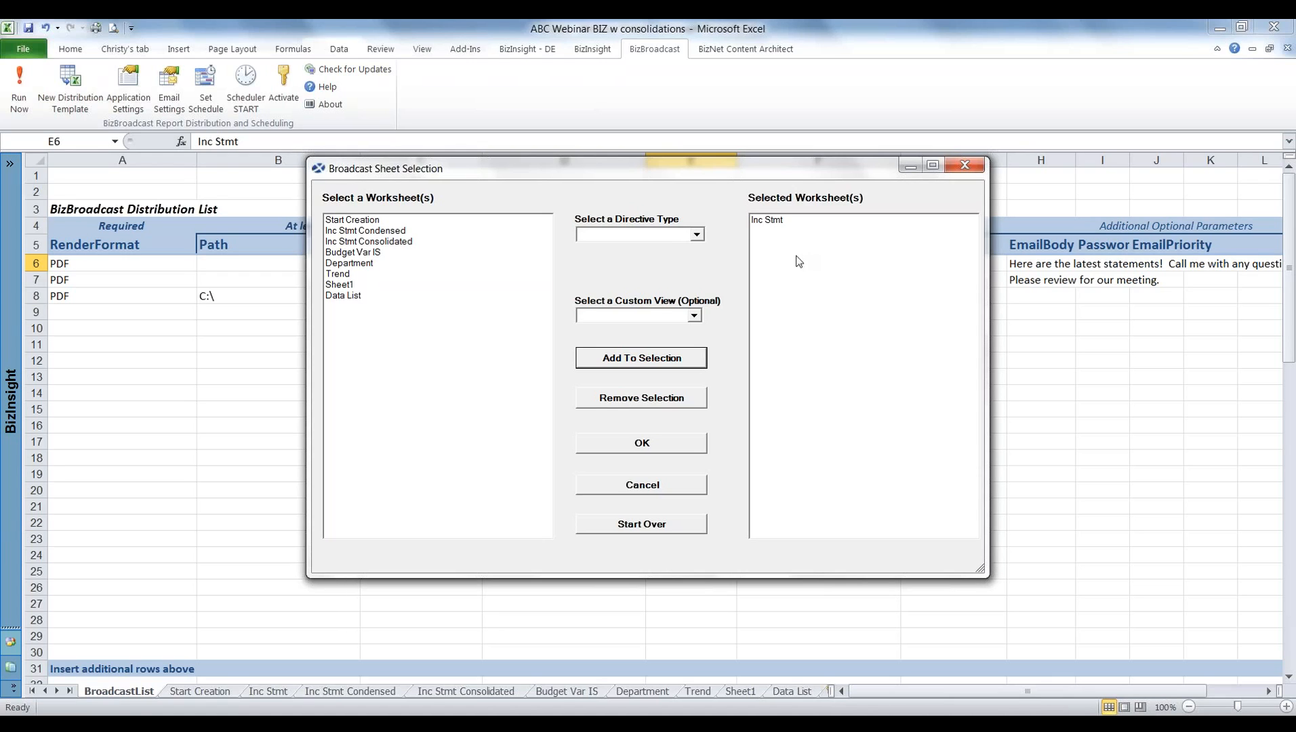
pyautogui.click(966, 167)
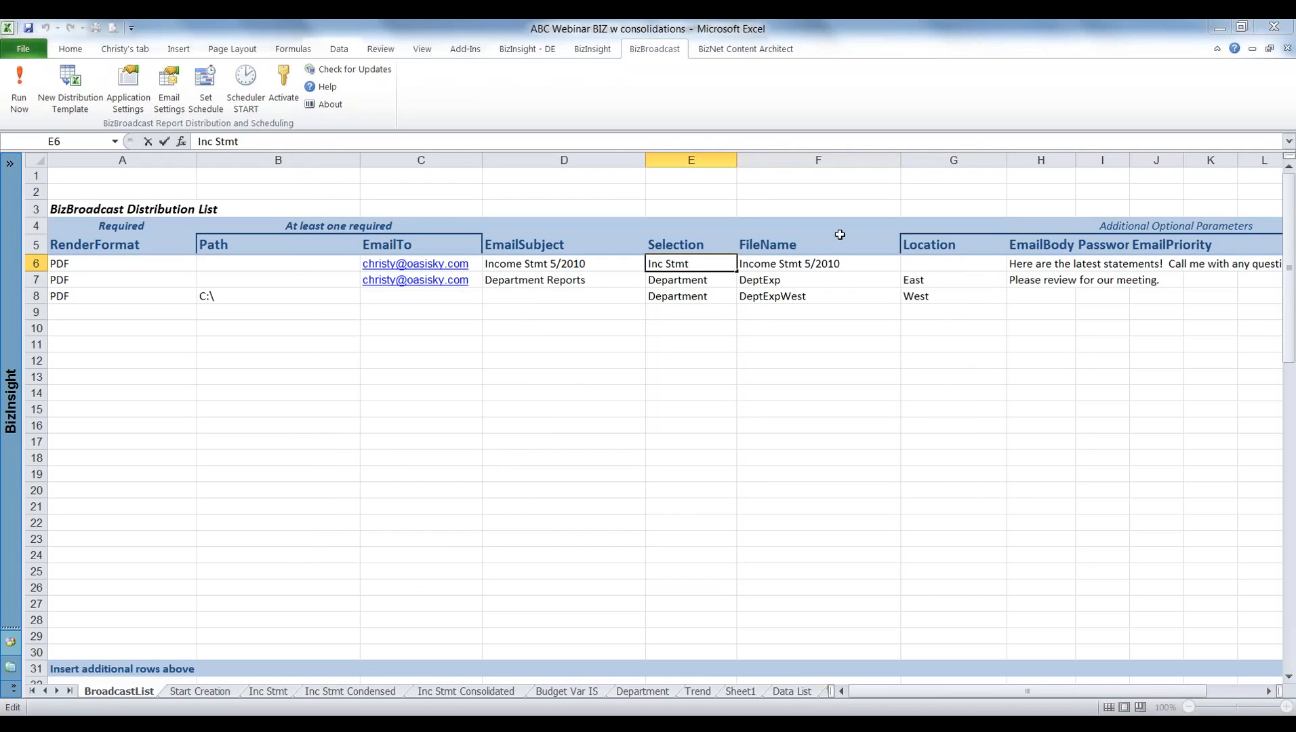
# Inspect the Income Stmt row's file name formula and the additional optional parameter columns of the distribution list.
pyautogui.click(811, 263)
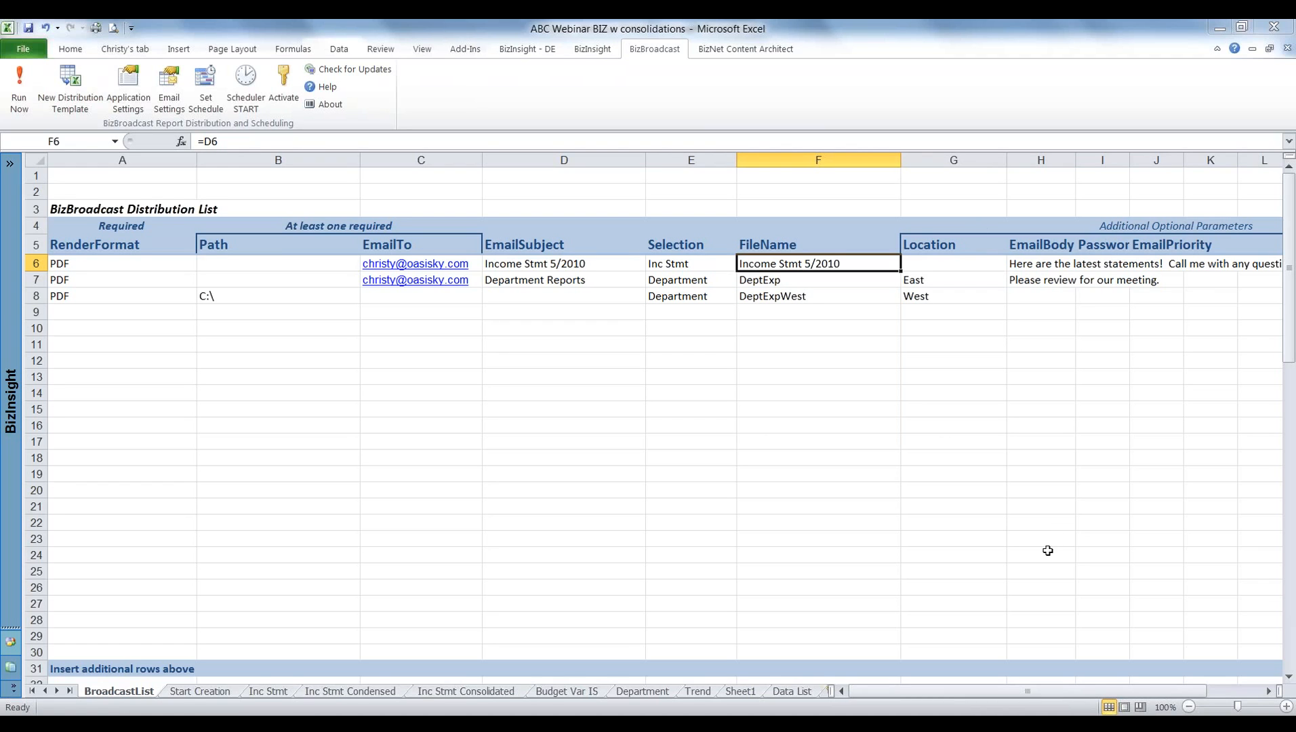
pyautogui.click(1267, 694)
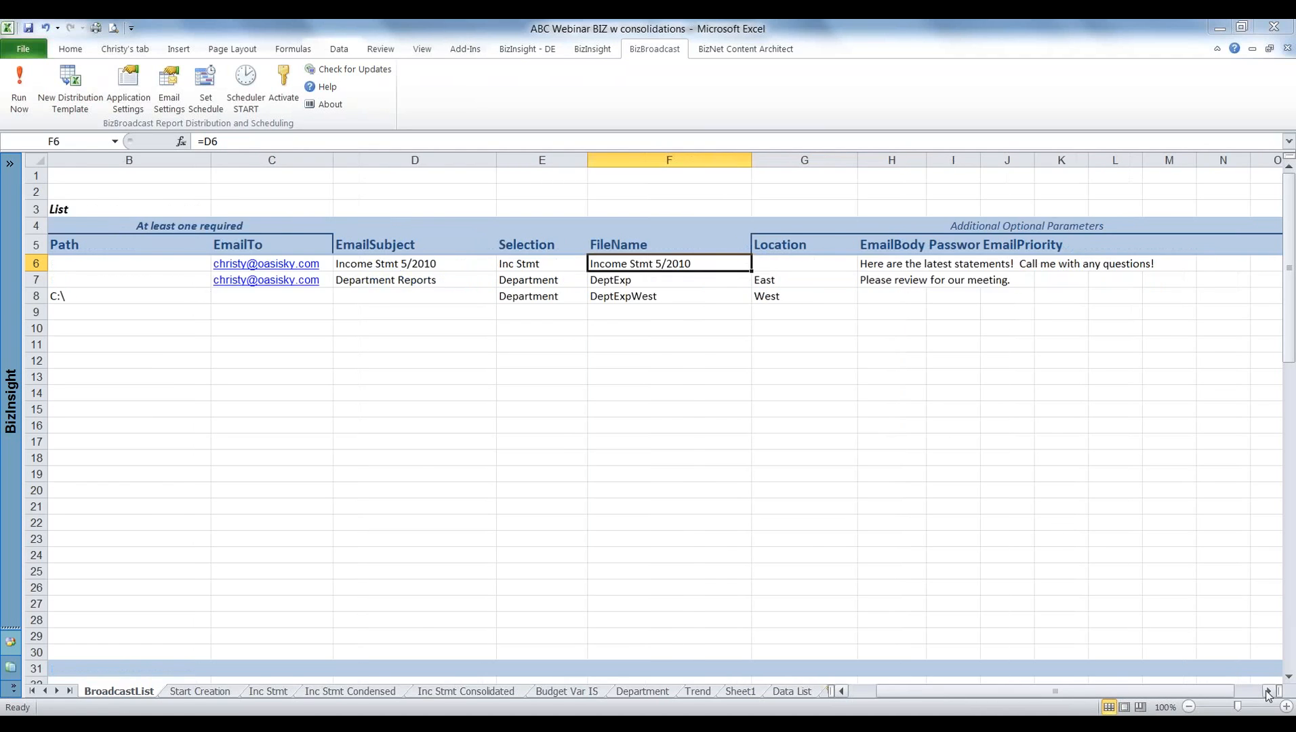
pyautogui.click(1267, 694)
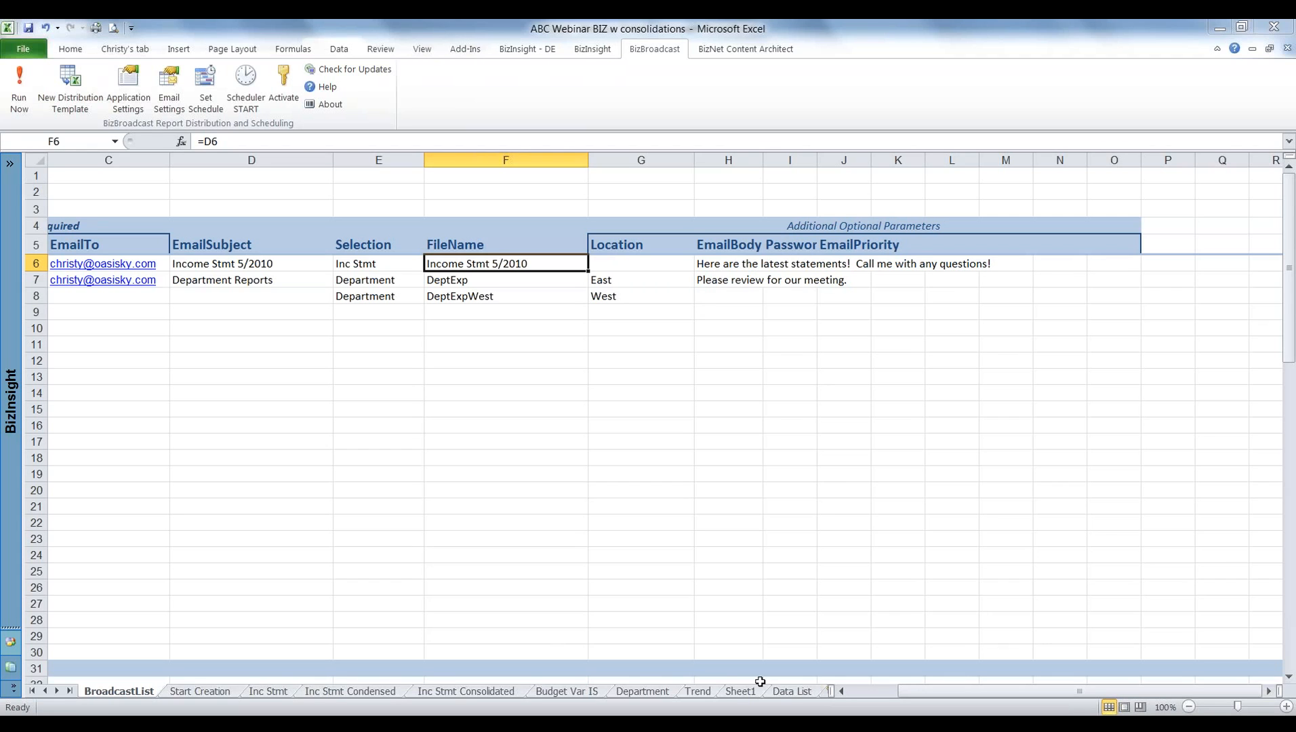
# Run the BizBroadcast distribution list immediately and dismiss the summary report.
pyautogui.moveTo(970, 691); pyautogui.dragTo(891, 695)
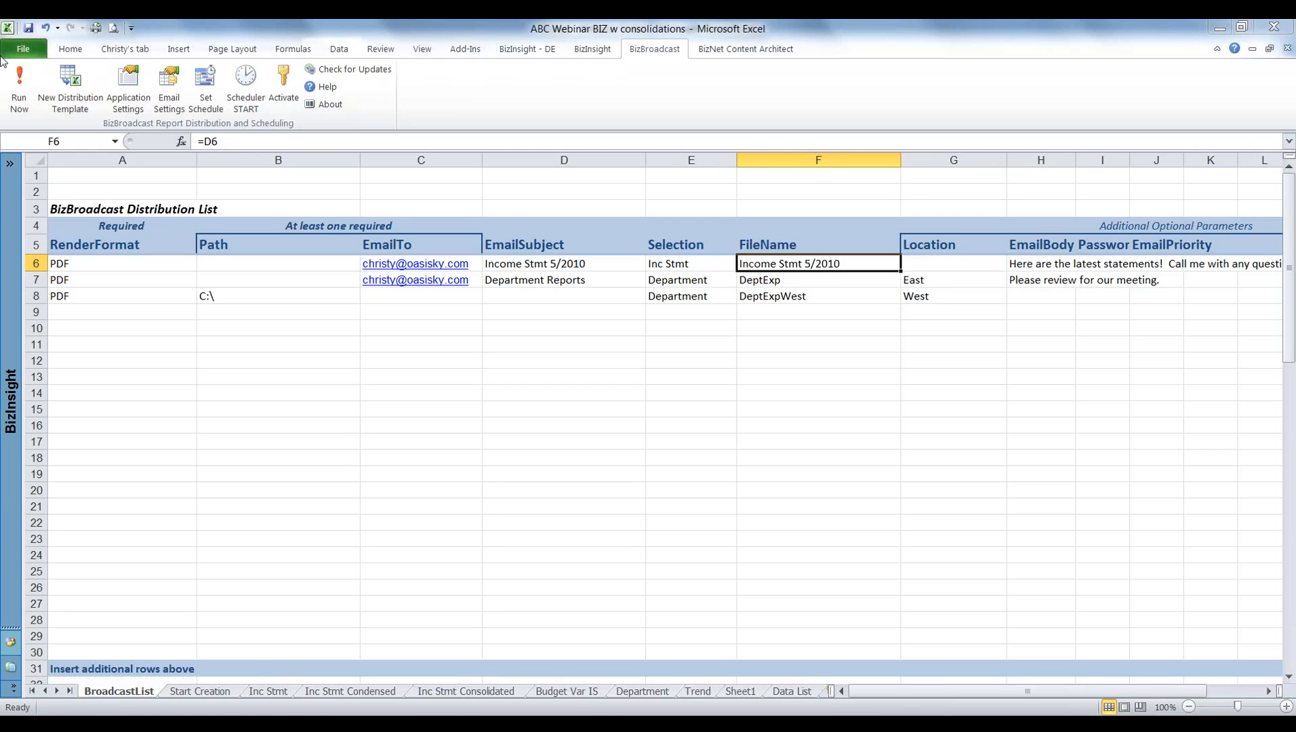
pyautogui.click(20, 91)
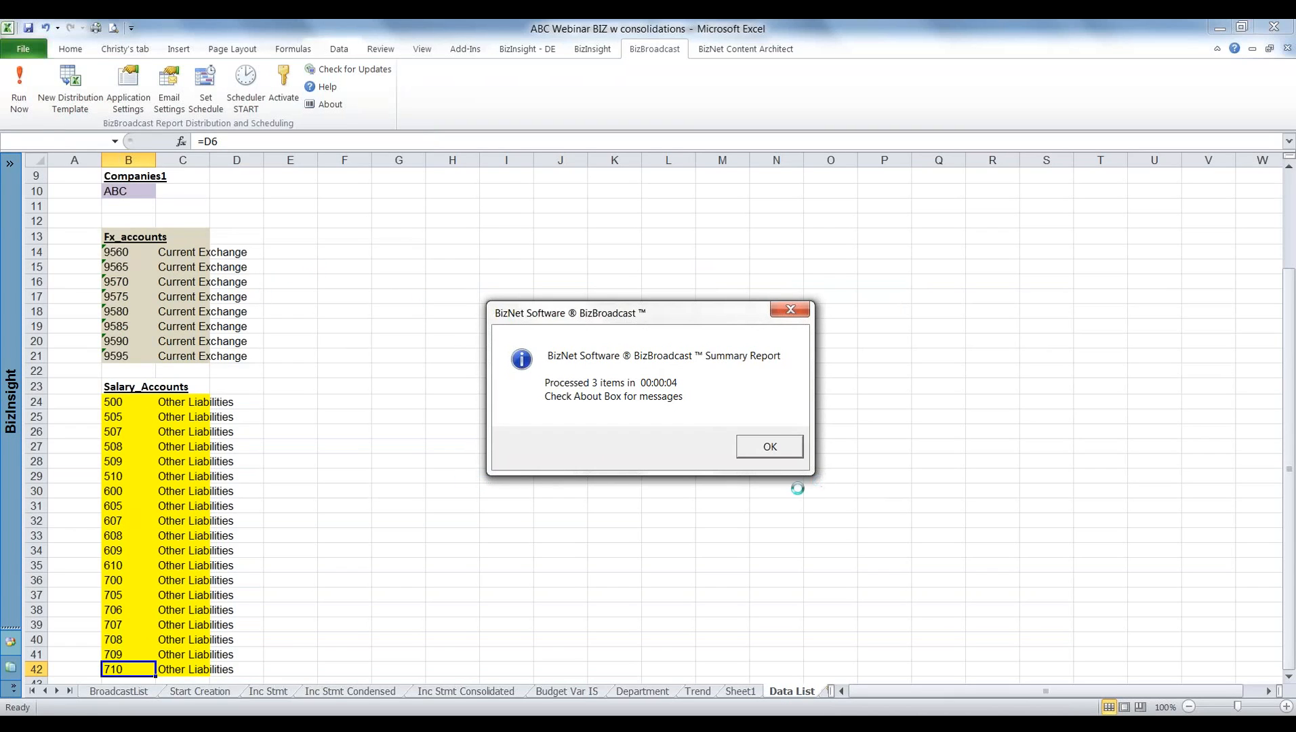
pyautogui.click(776, 451)
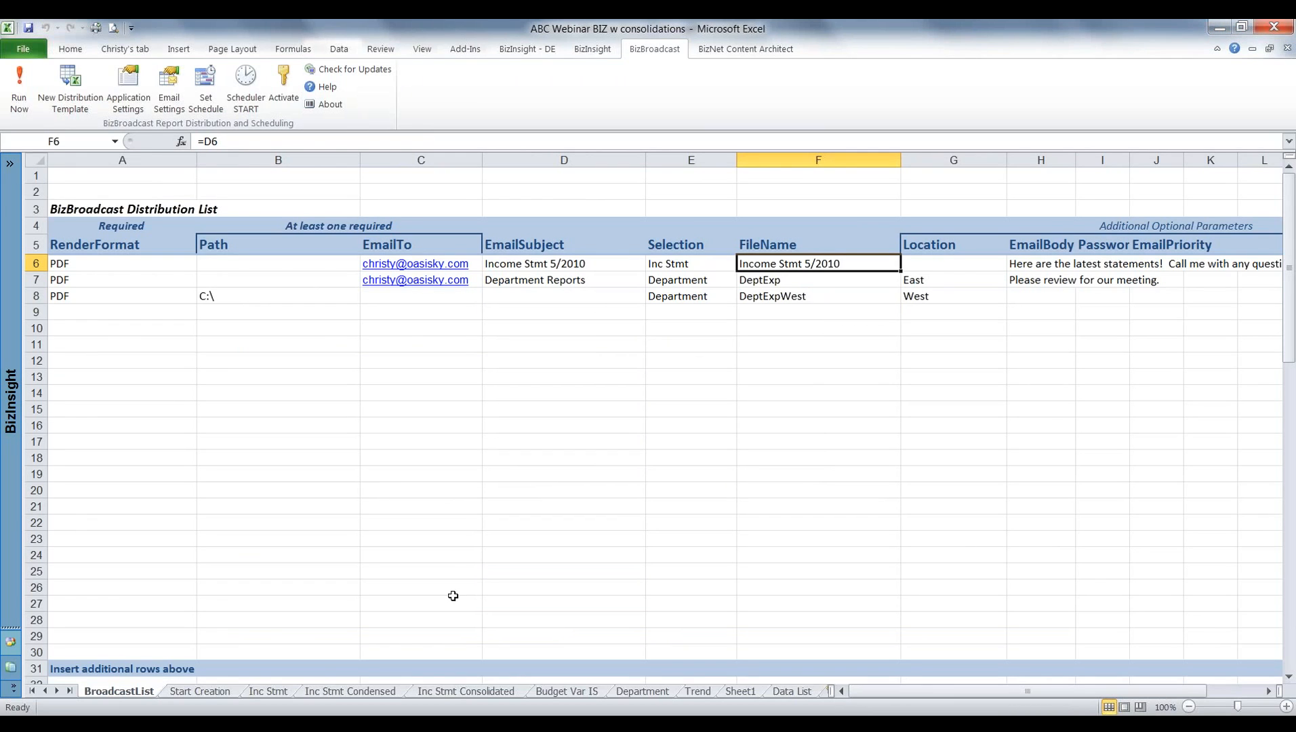
# Switch to Outlook, view the DeptExp.PDF attachment of the Department Reports email, and close the PDF and the message.
pyautogui.click(356, 723)
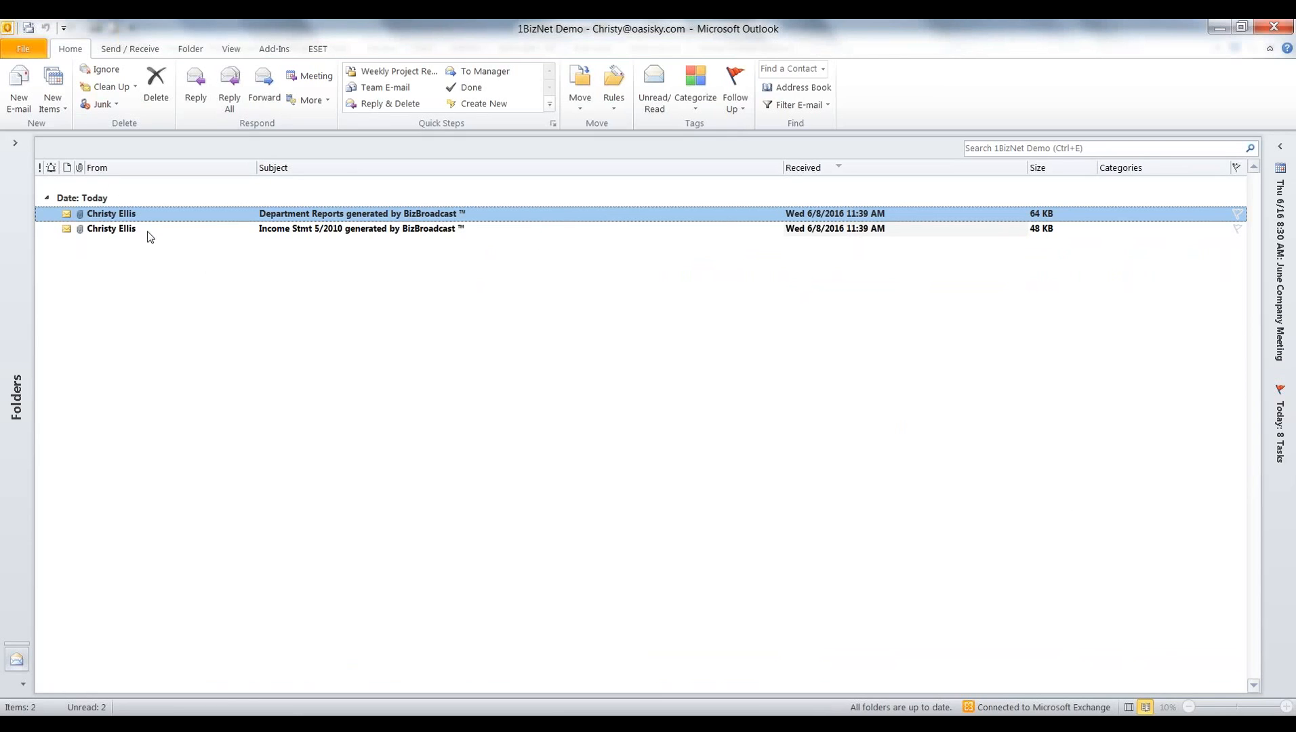
pyautogui.doubleClick(307, 216)
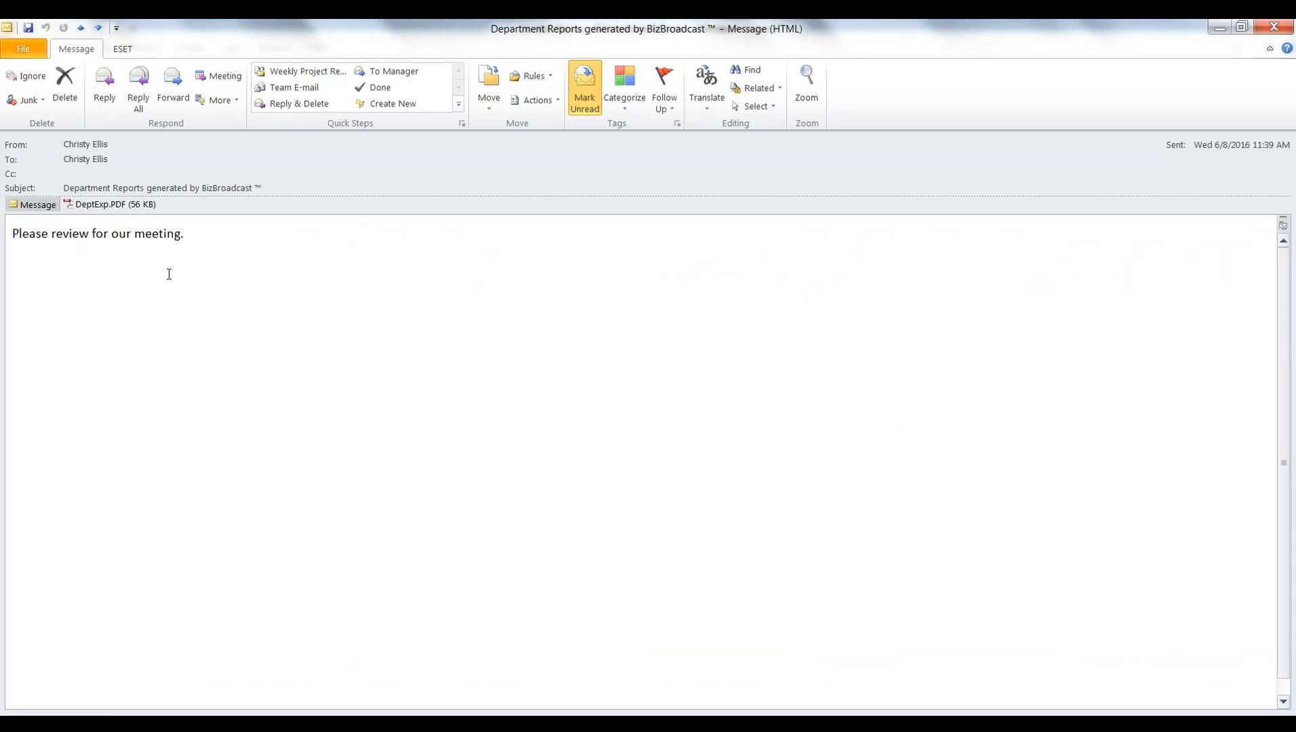
pyautogui.doubleClick(103, 206)
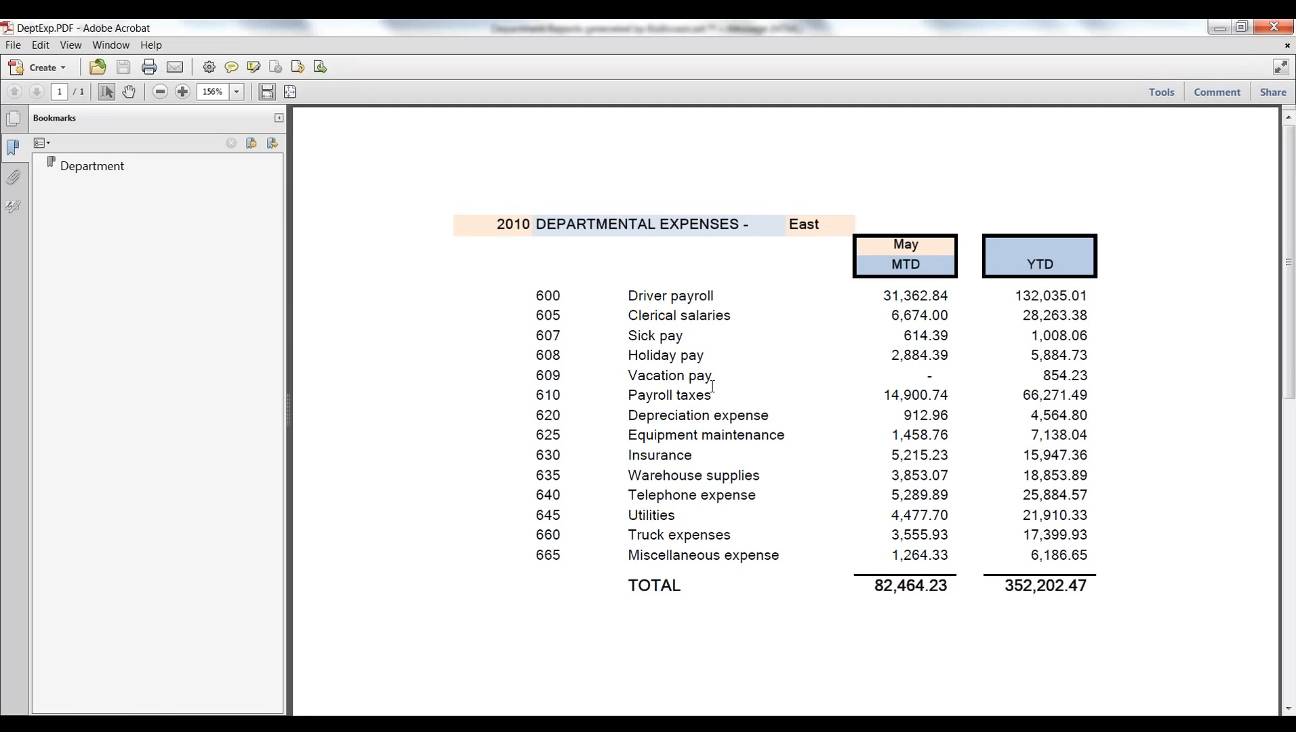
pyautogui.click(1273, 27)
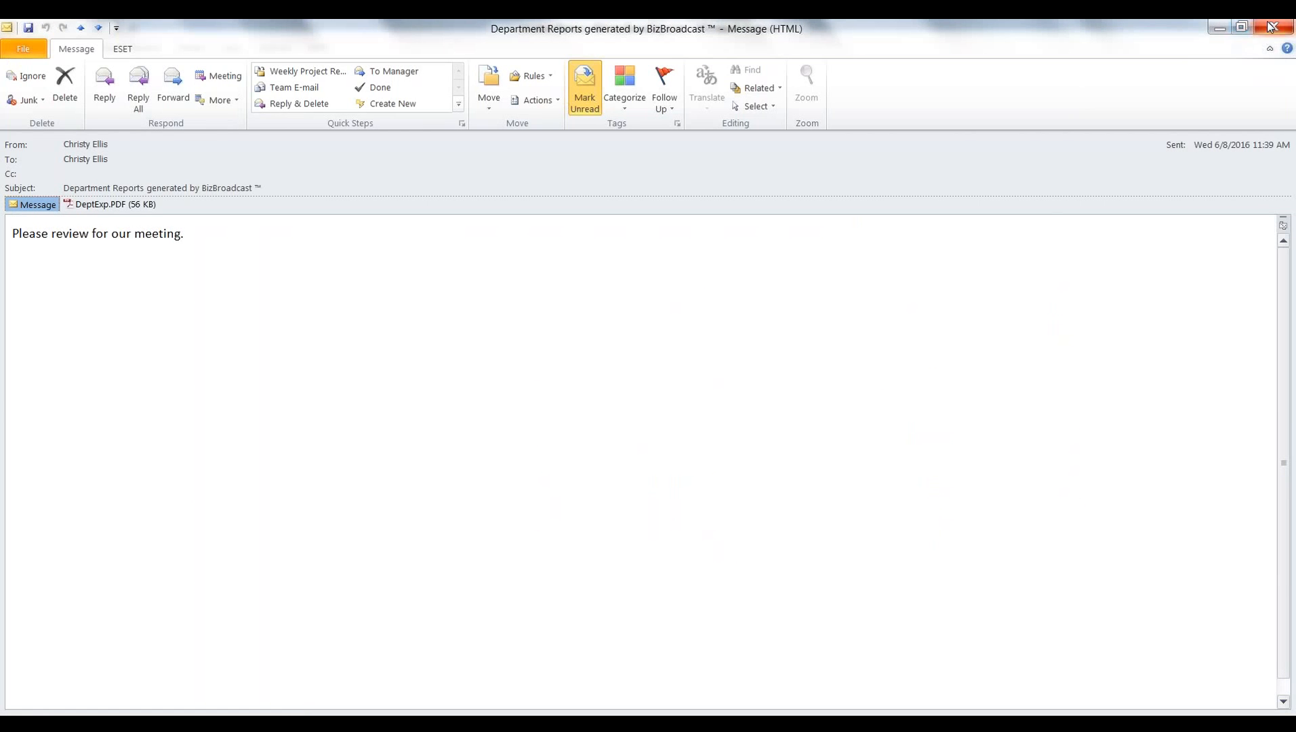
pyautogui.click(1265, 27)
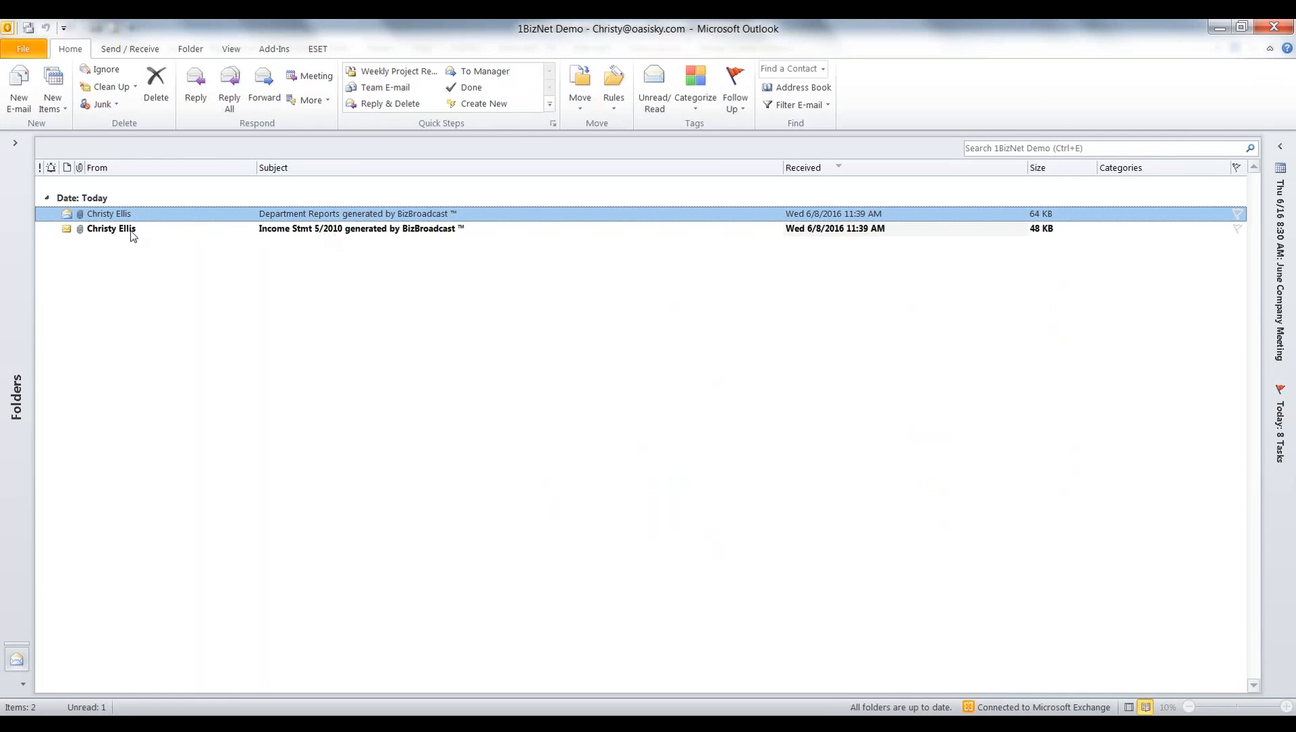
# View the PDF attached to the Income Stmt 5/2010 email, close the PDF and the message, and minimize Outlook.
pyautogui.doubleClick(332, 231)
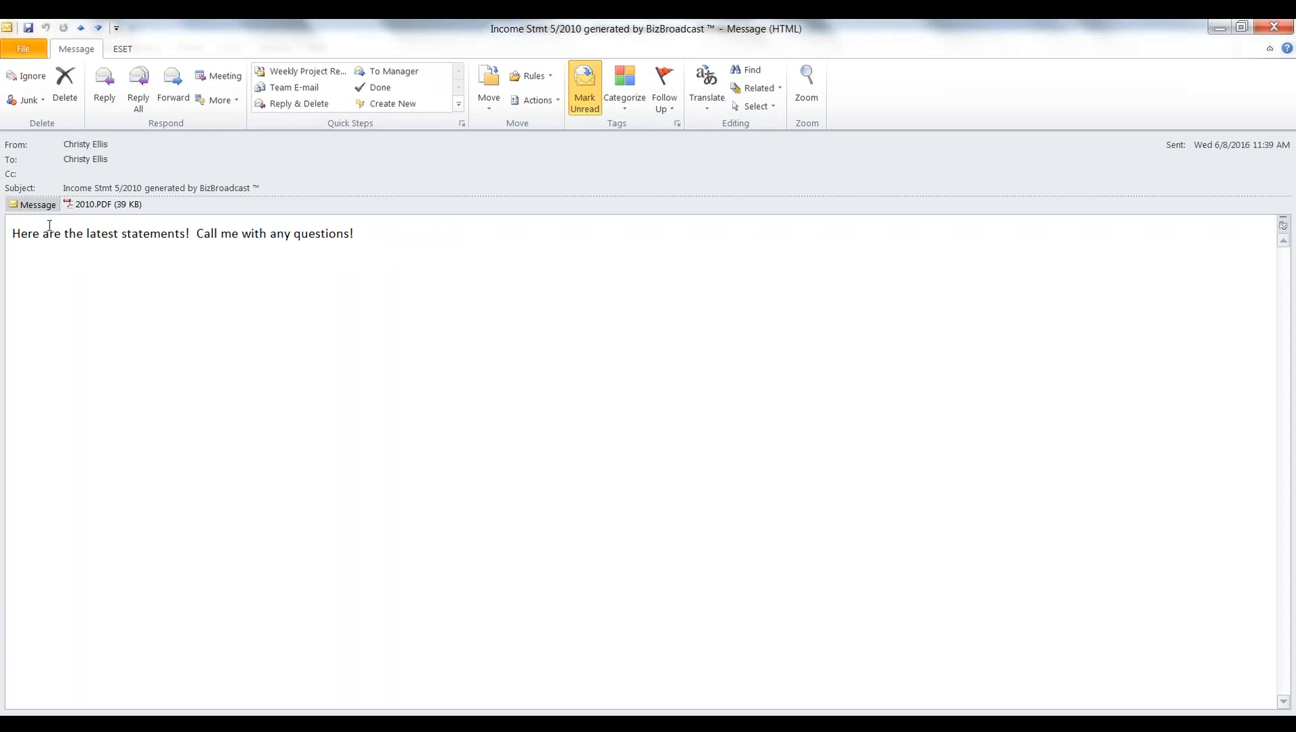
pyautogui.doubleClick(86, 208)
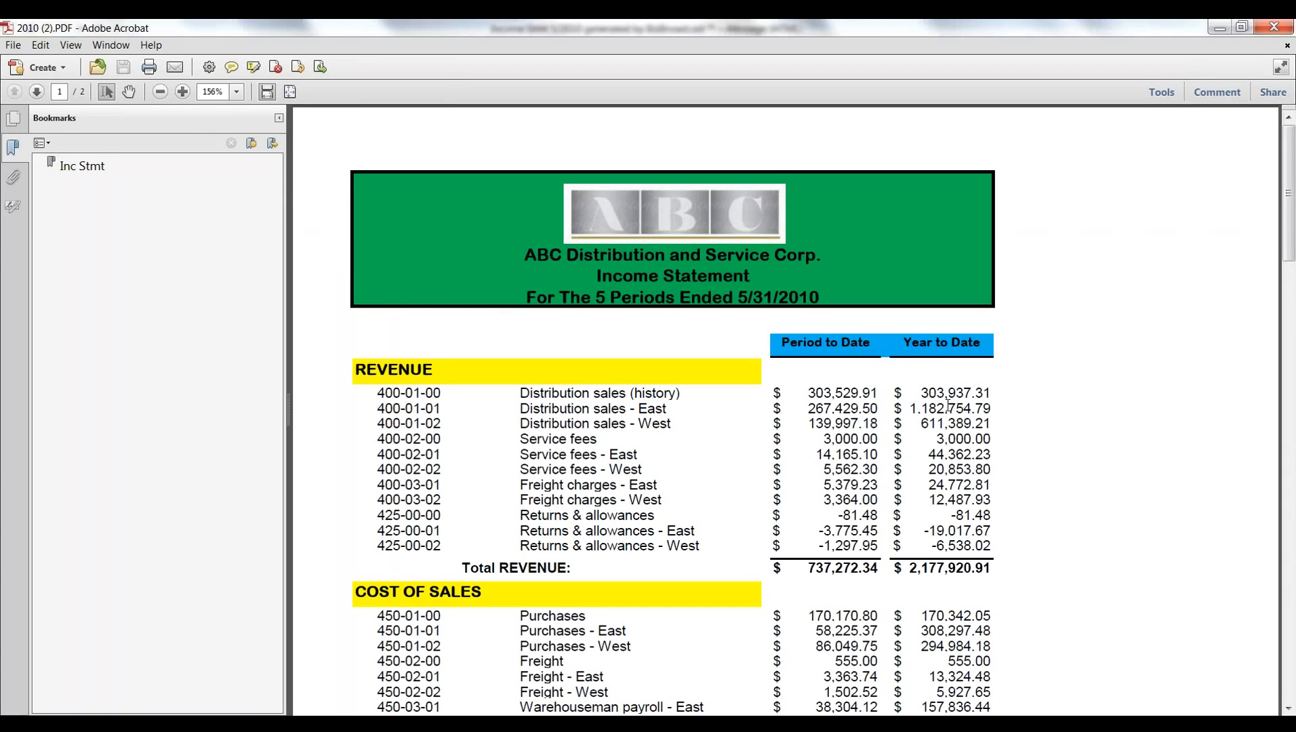
pyautogui.click(1271, 29)
pyautogui.click(1273, 28)
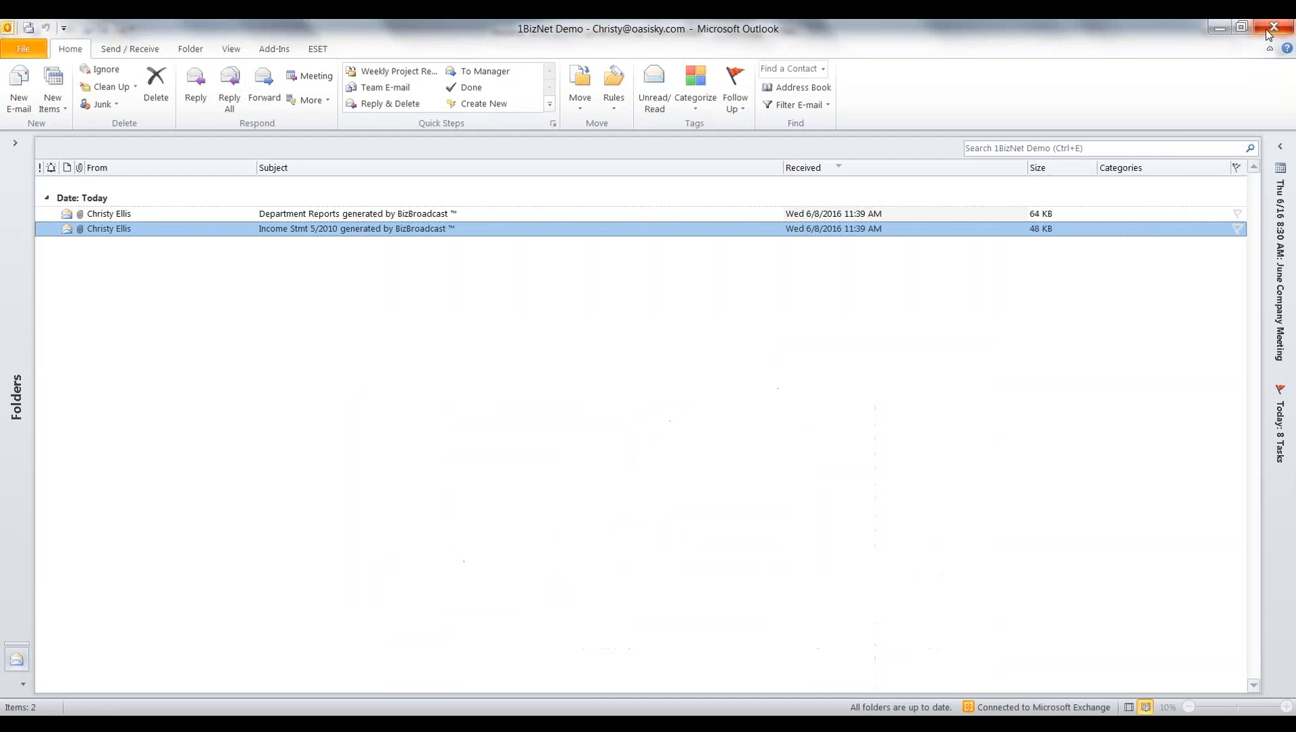
pyautogui.click(1220, 28)
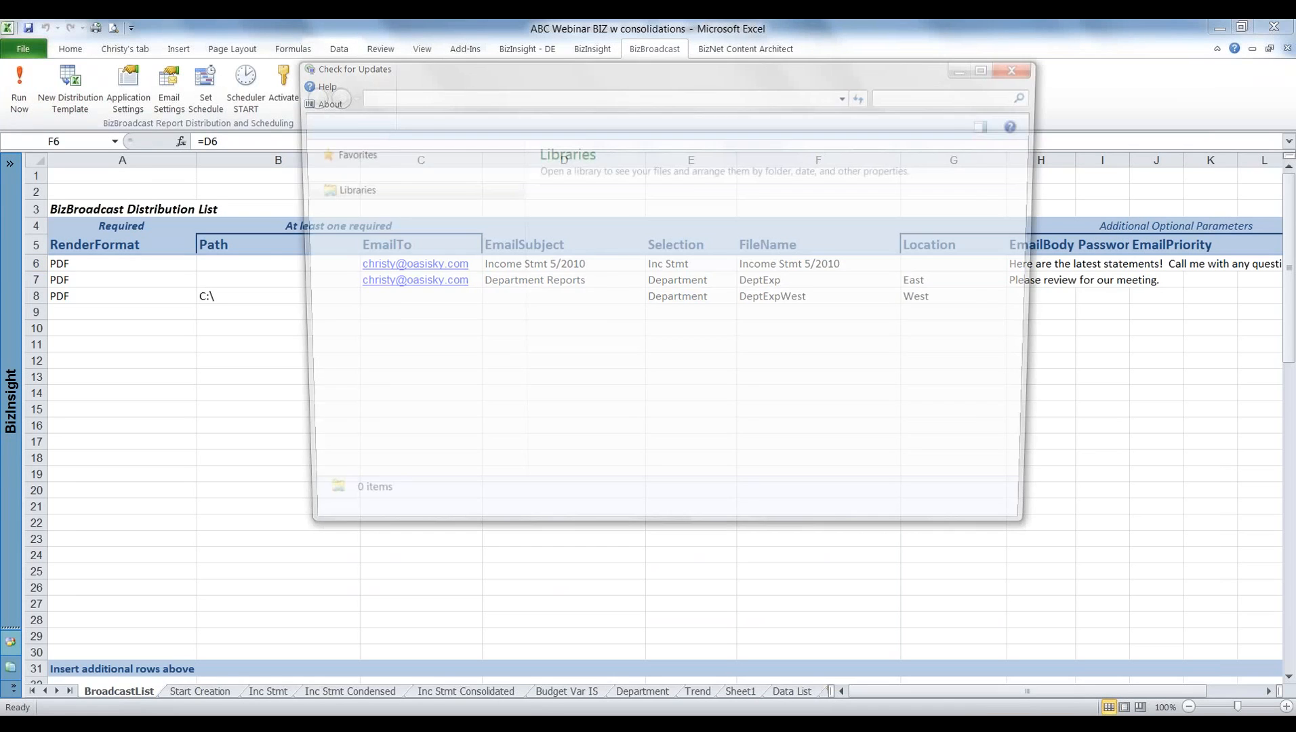
# In Windows Explorer, view the DeptExpWest PDF on the C: drive, and close the PDF and the folder window.
pyautogui.click(345, 391)
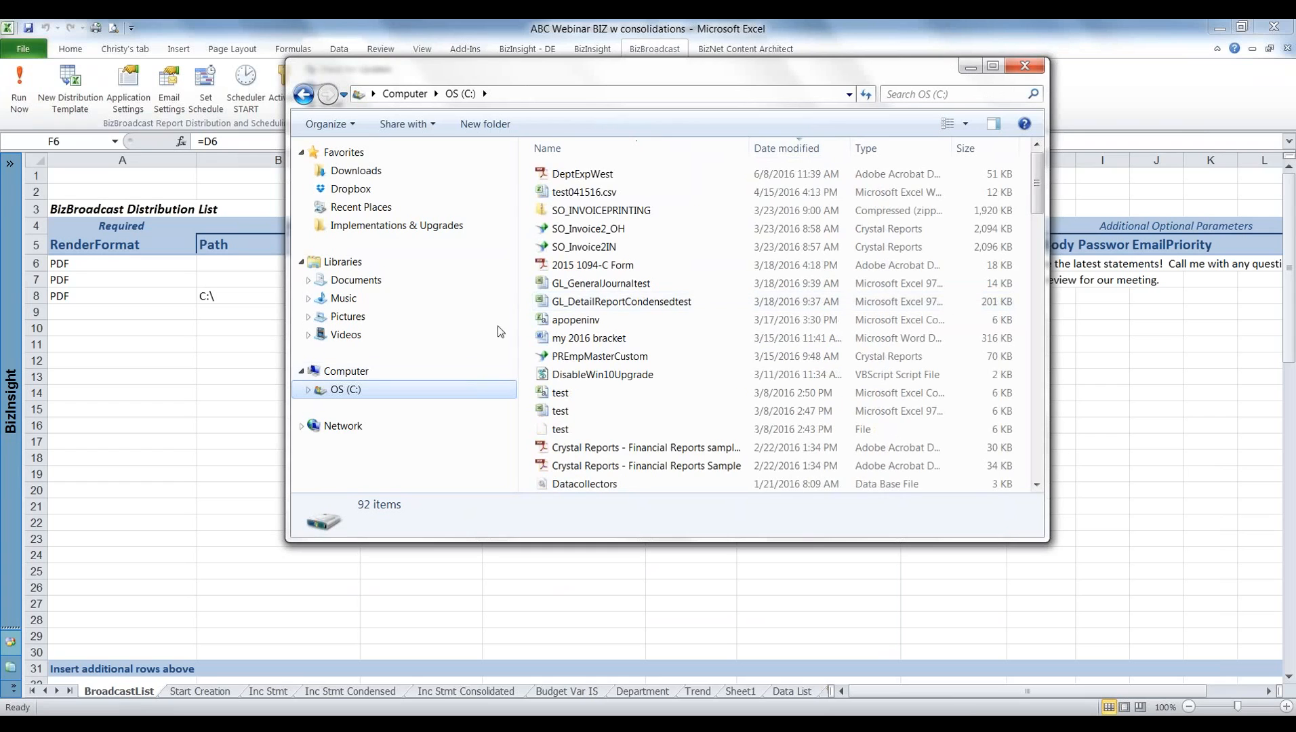
pyautogui.doubleClick(568, 175)
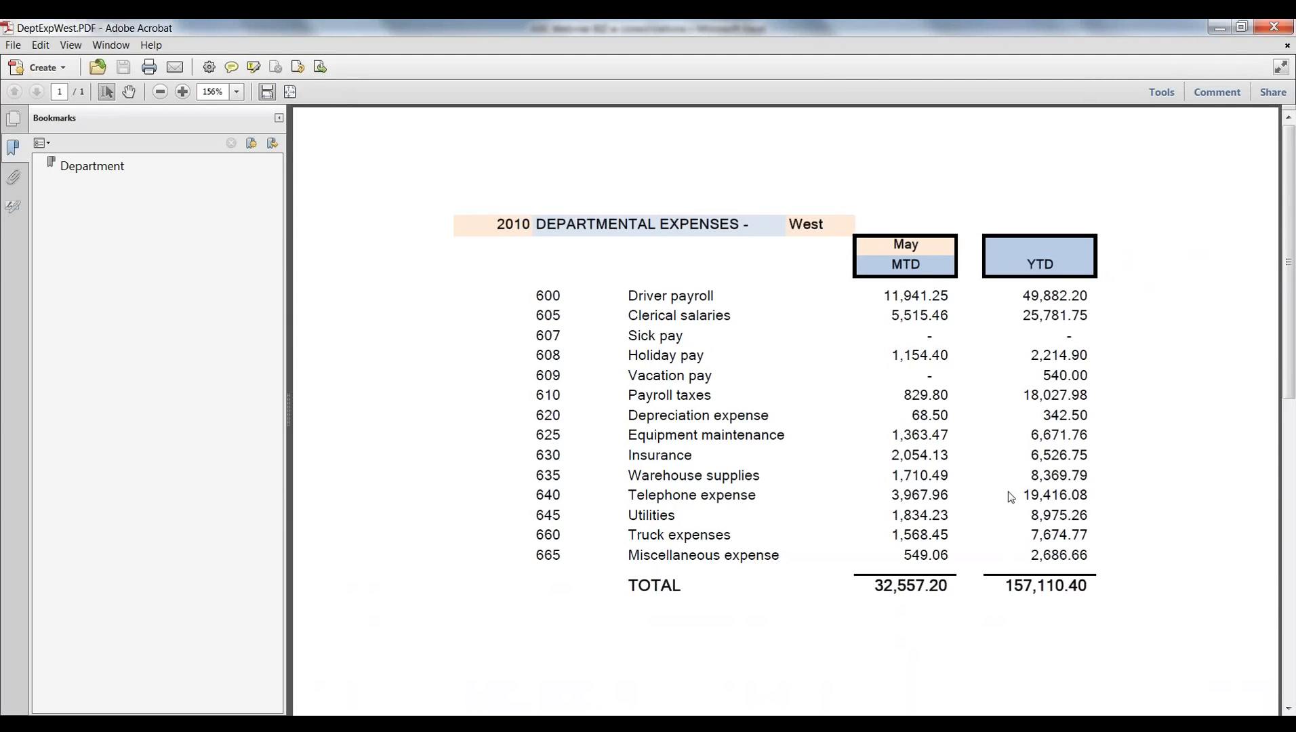
pyautogui.click(1270, 27)
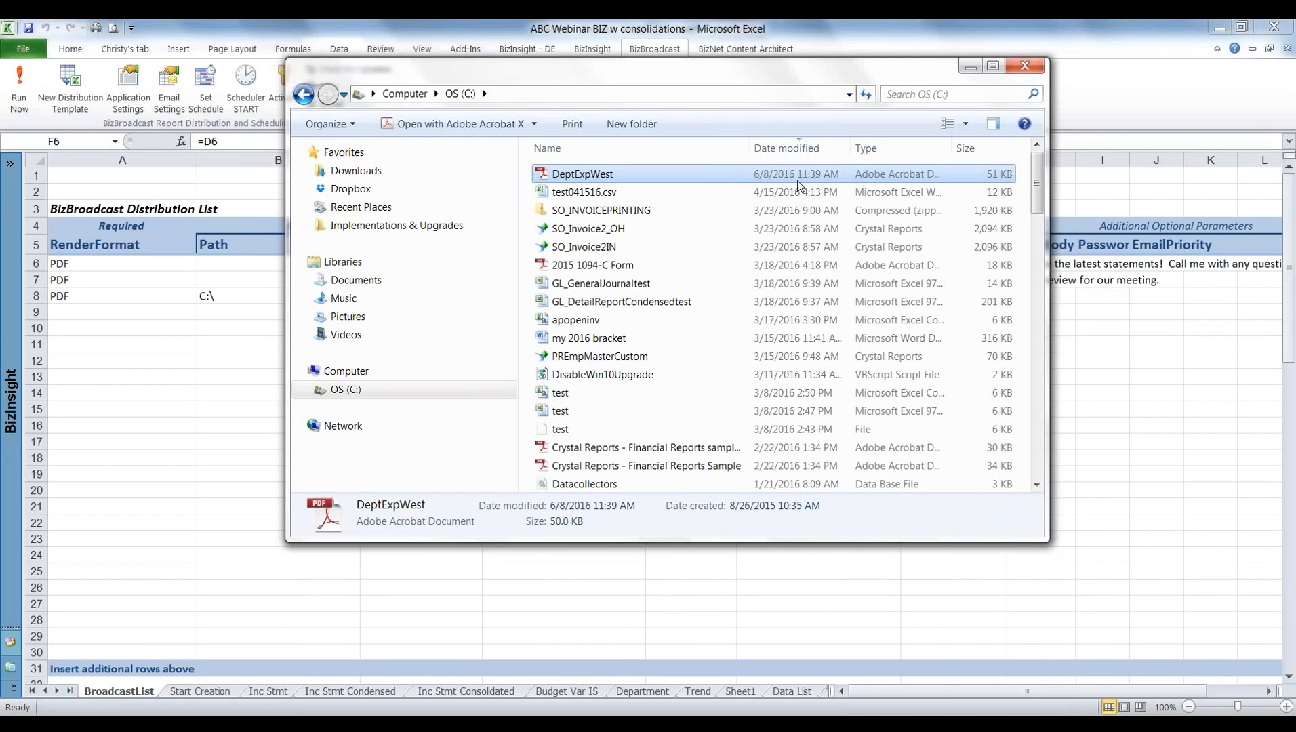
pyautogui.click(1032, 72)
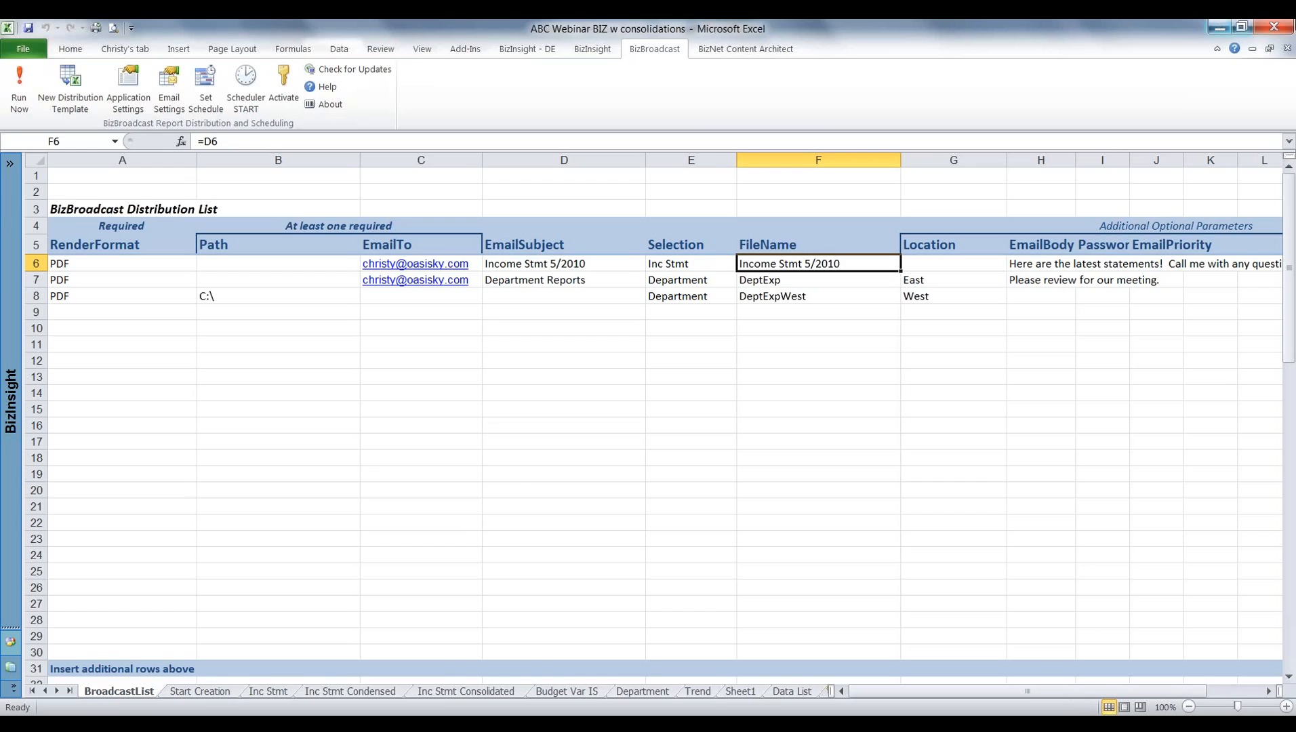
# Switch to PowerPoint, start the slide show from the BizInsight Demo slide, and advance to the first bullet of "What Can I use BizInsight for?".
pyautogui.click(1217, 30)
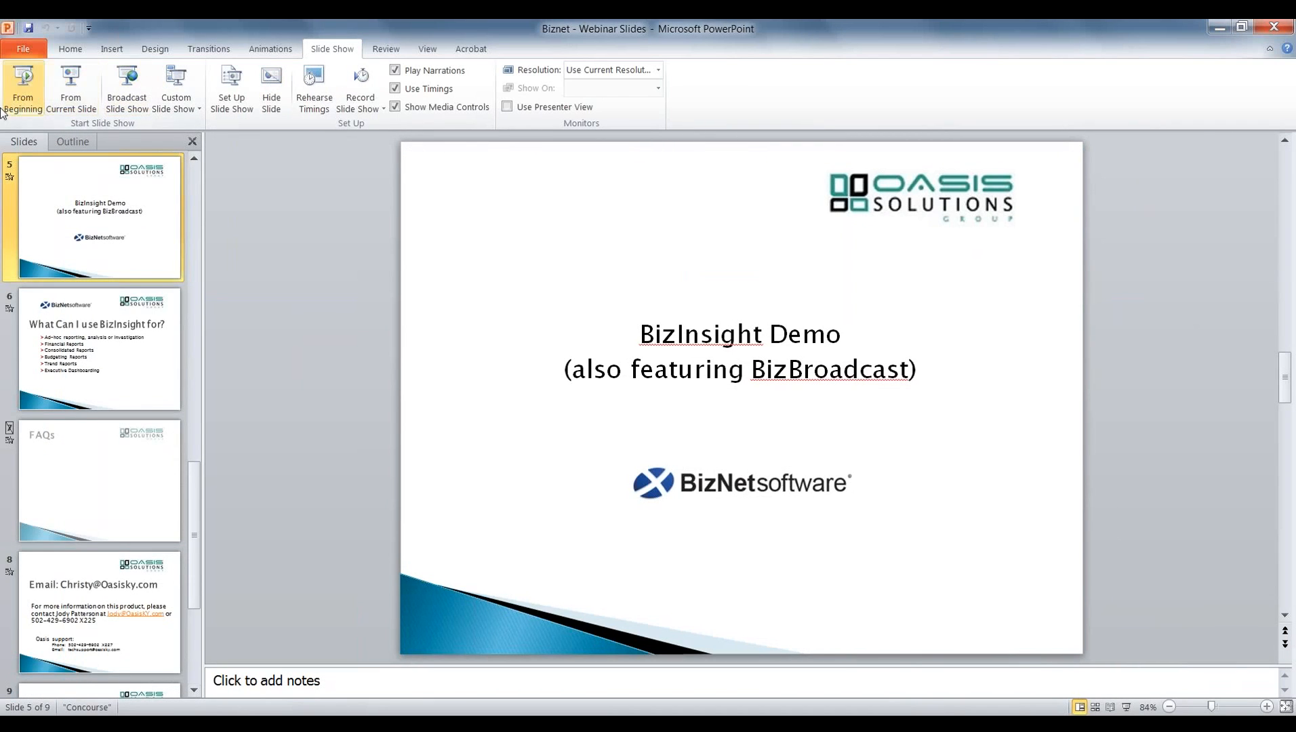
pyautogui.click(72, 86)
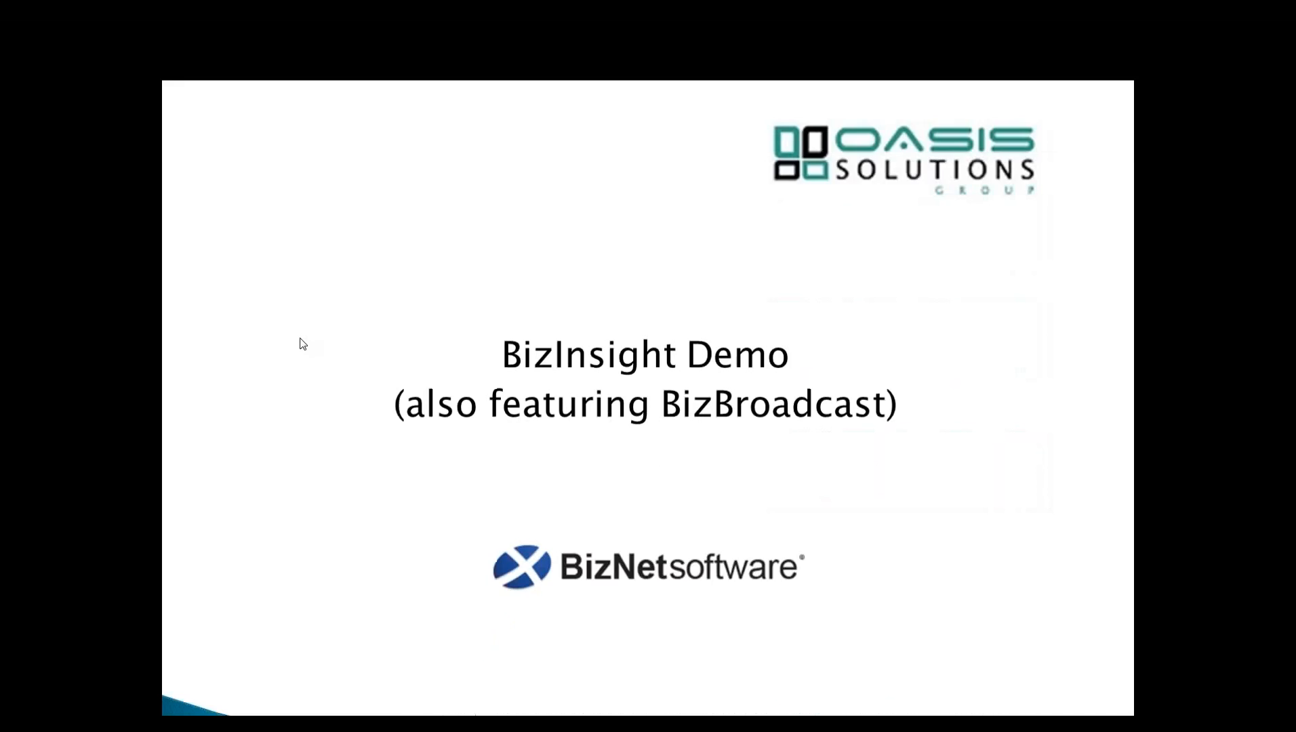
pyautogui.press('Right')
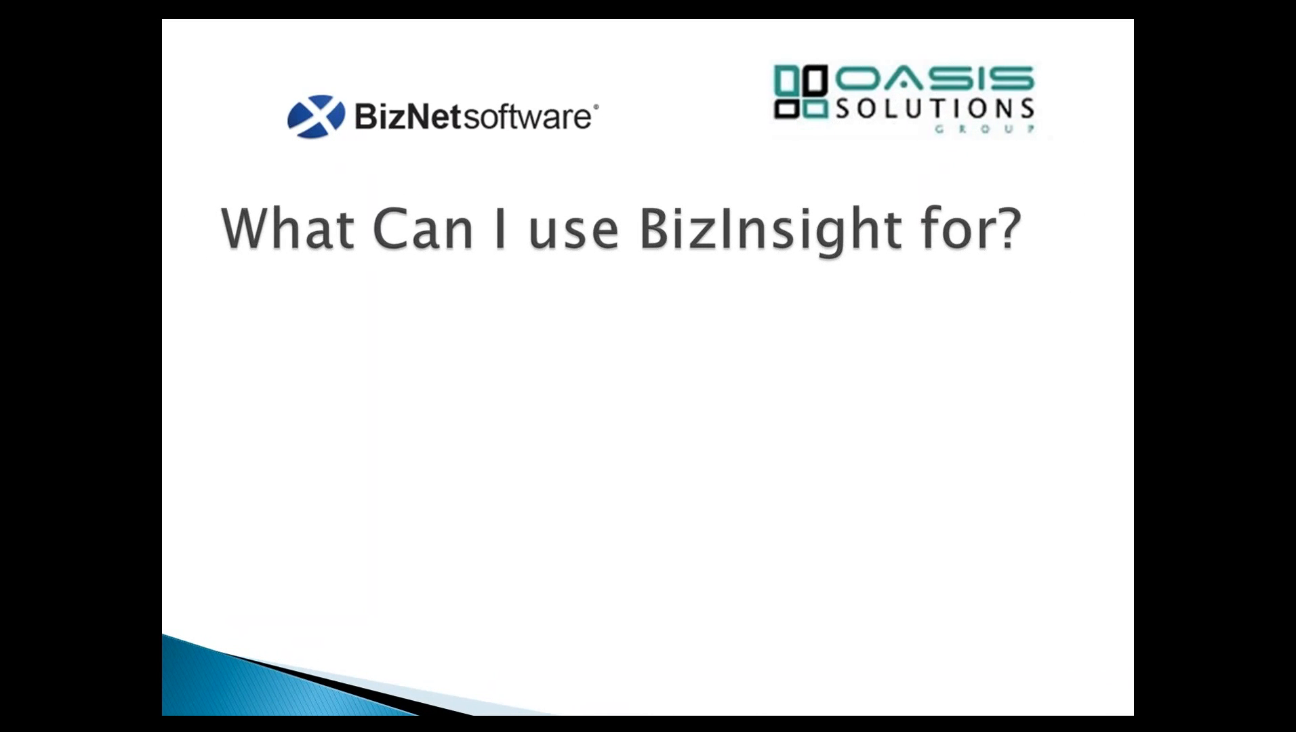
pyautogui.press('Right')
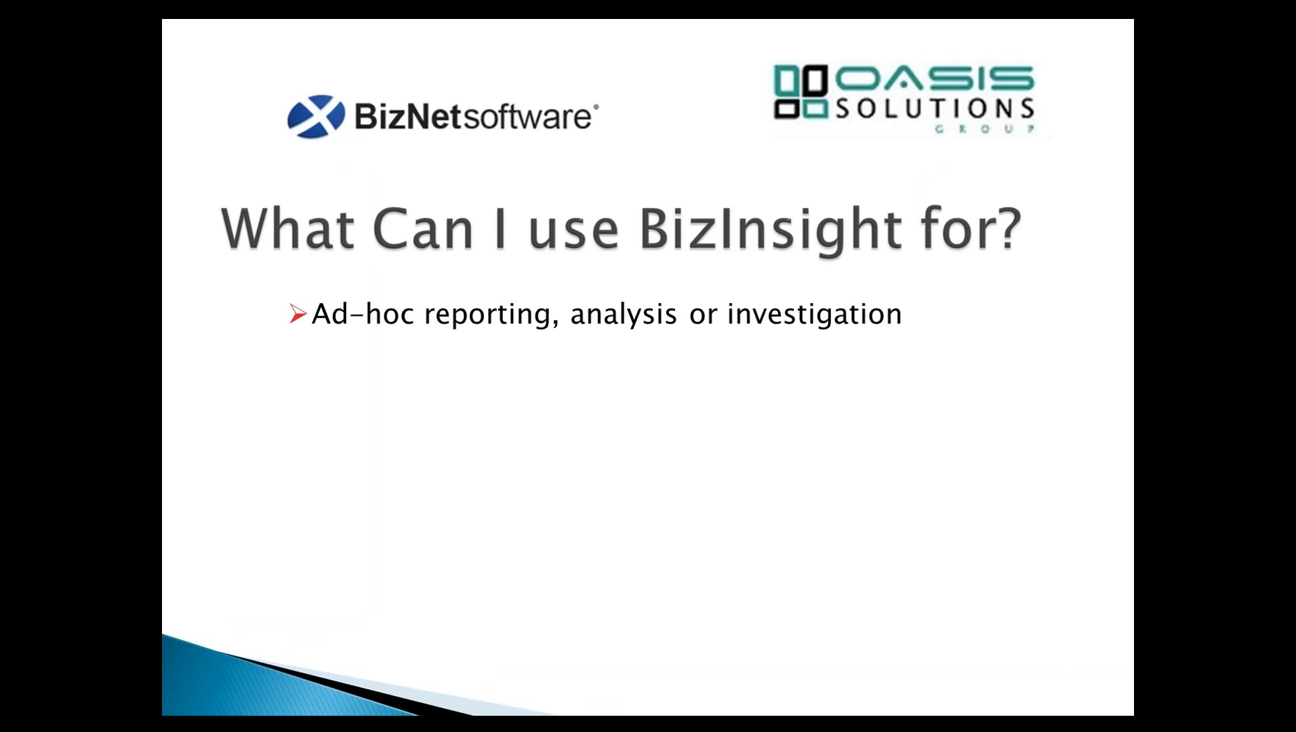
pyautogui.press('Right')
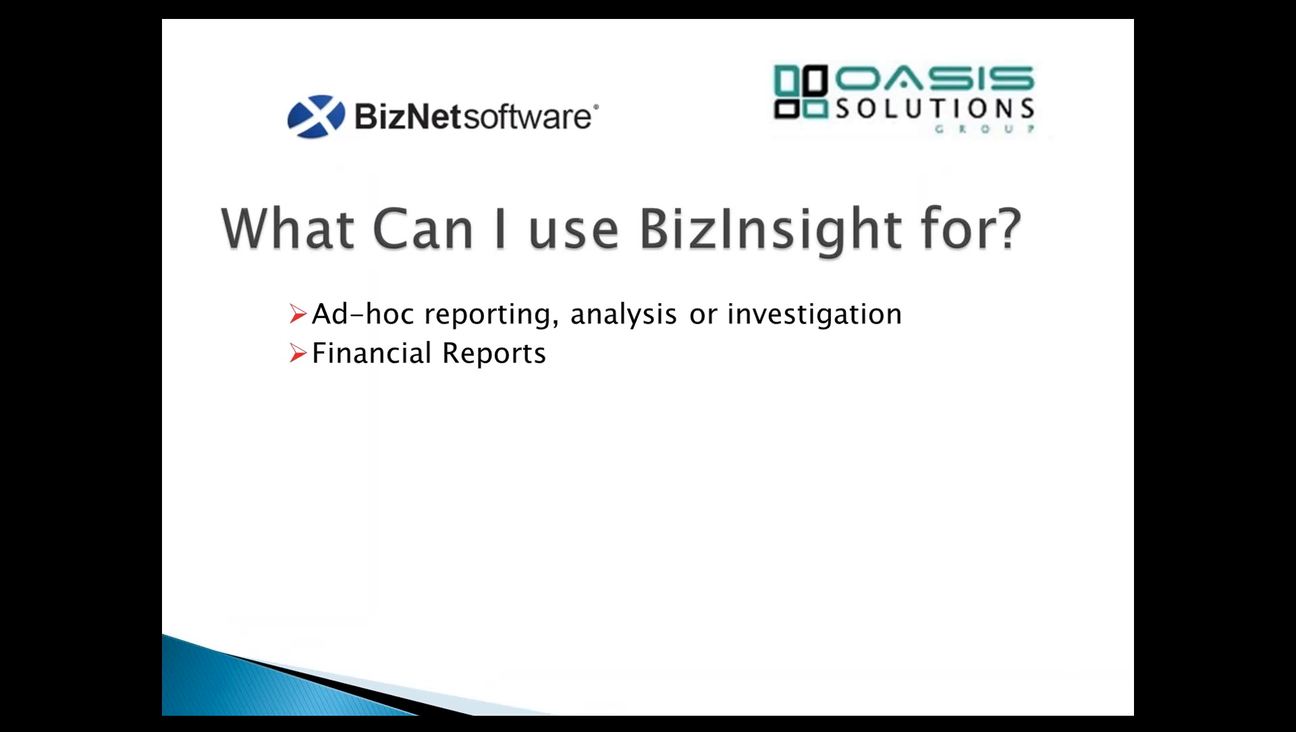
pyautogui.press('Right')
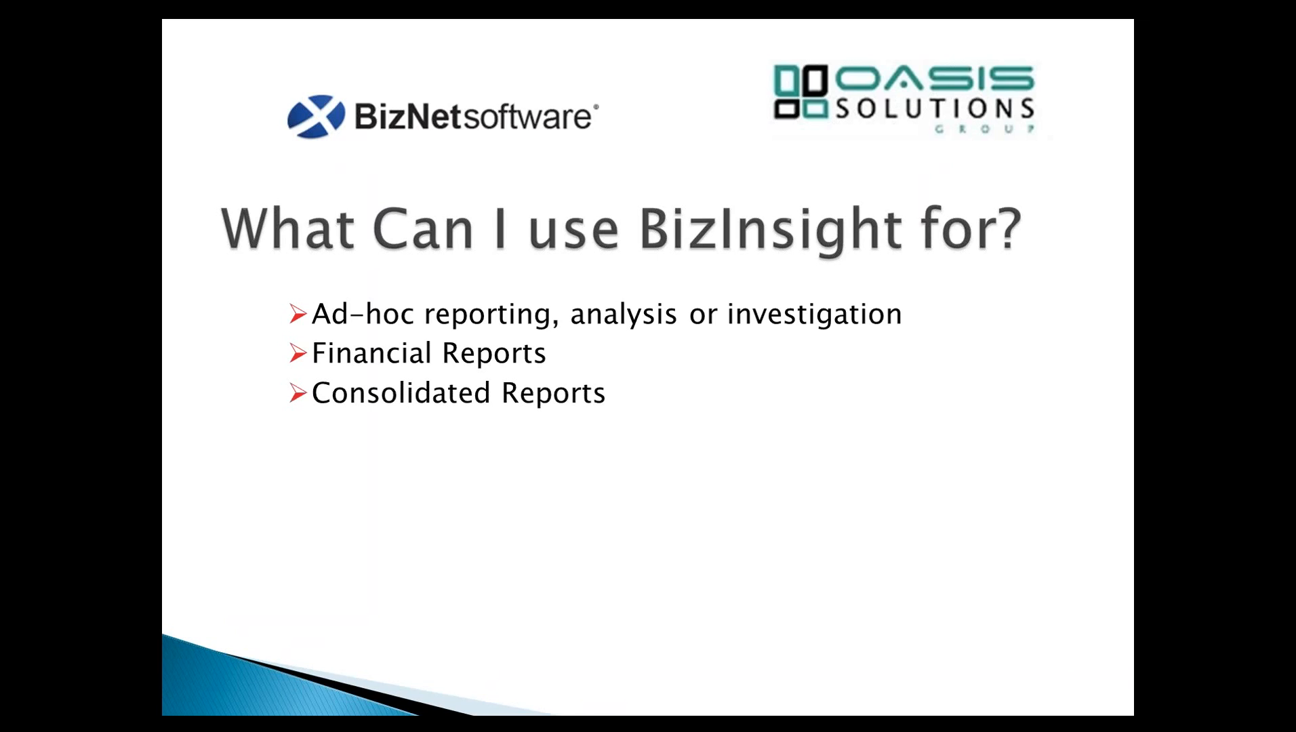
pyautogui.press('Right')
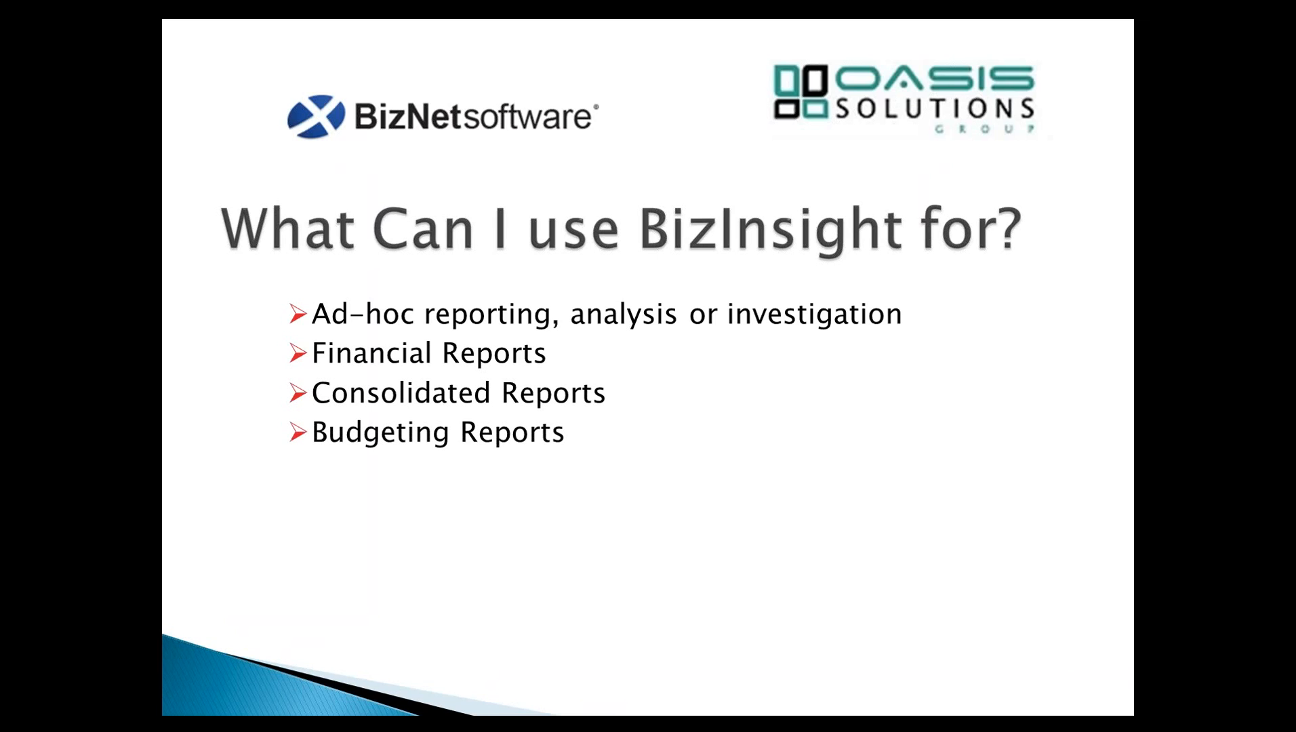
pyautogui.press('Right')
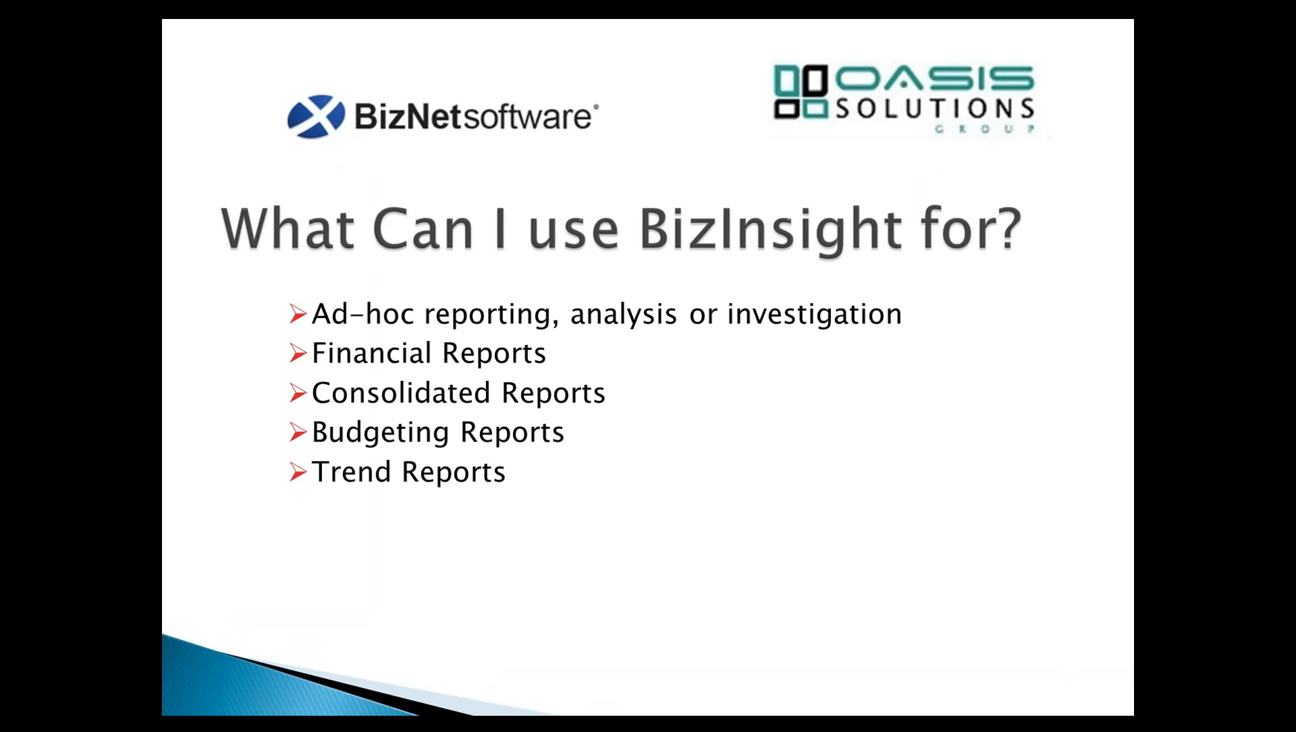
pyautogui.press('Right')
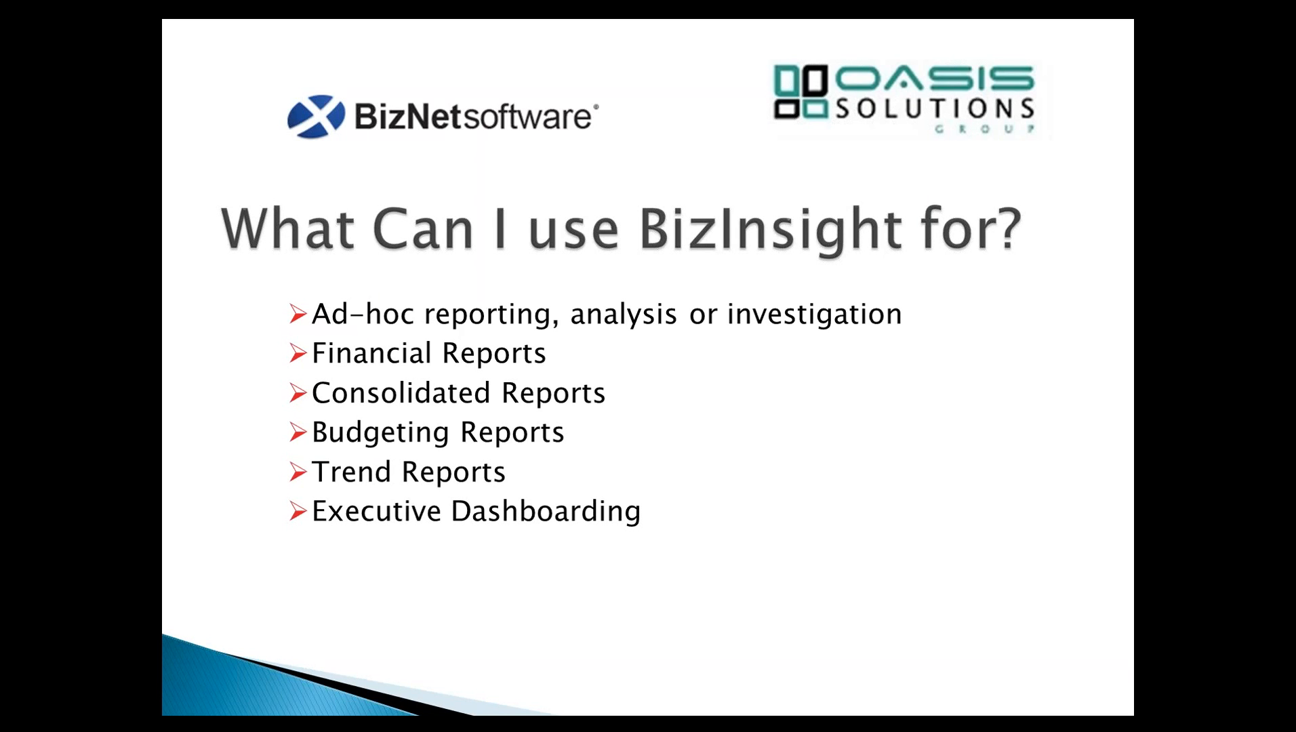
pyautogui.press('Right')
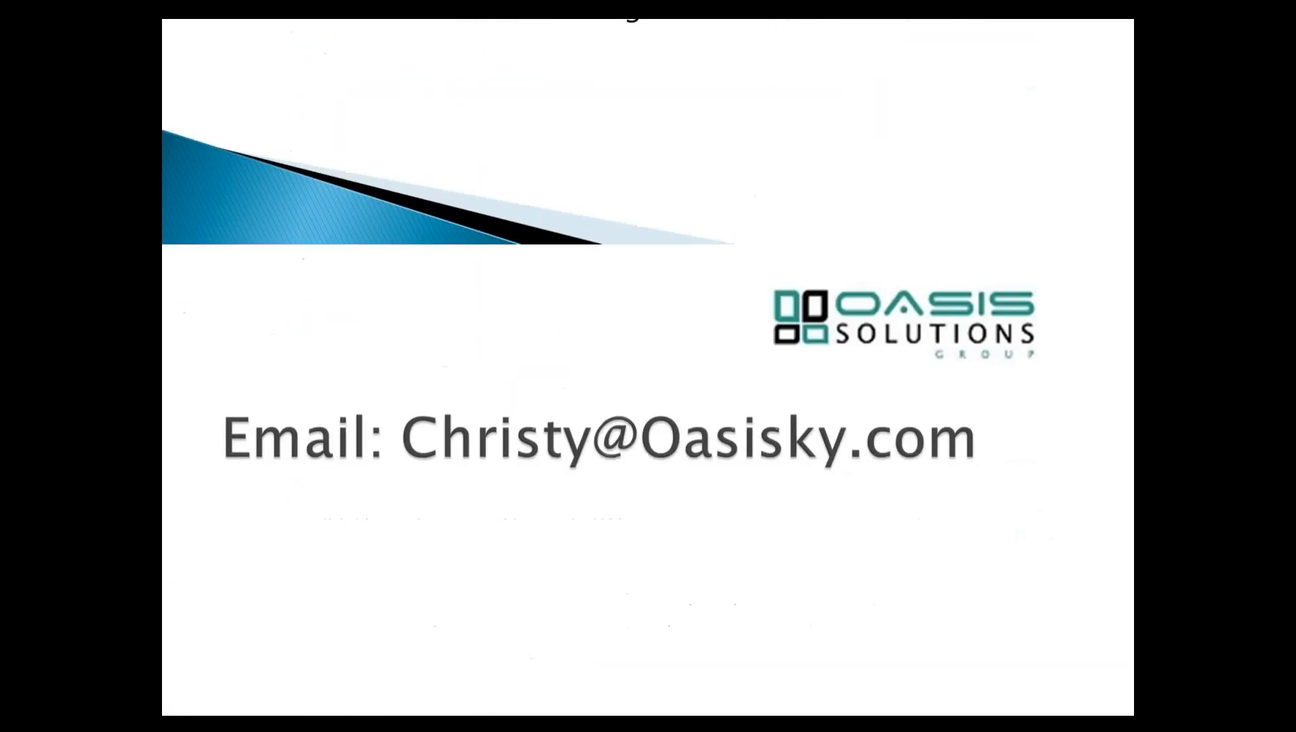